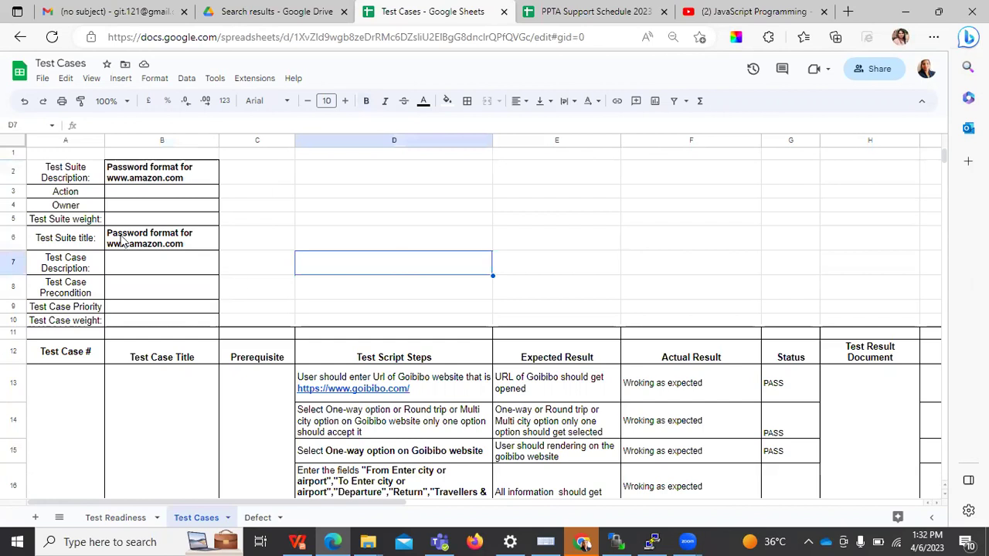
double_click(126, 244)
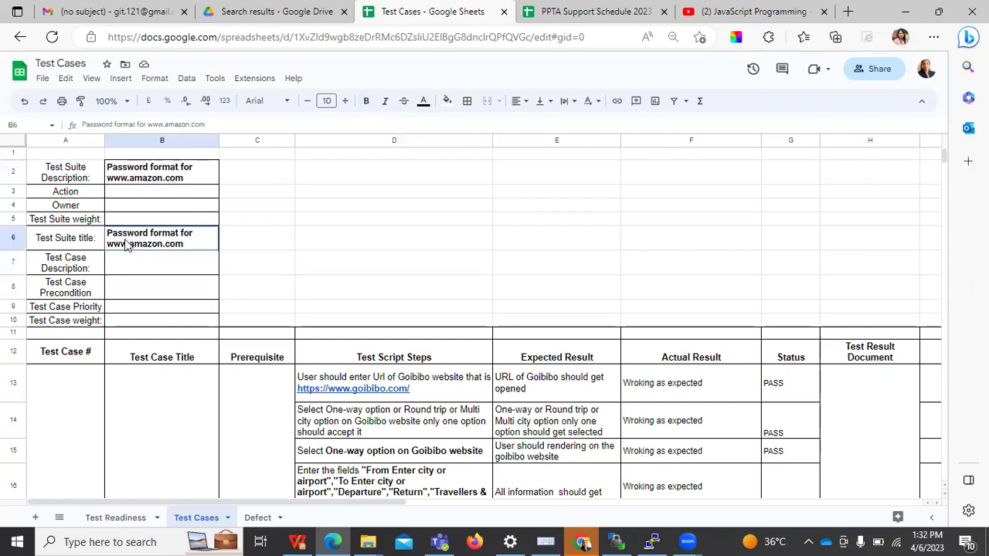
click(374, 311)
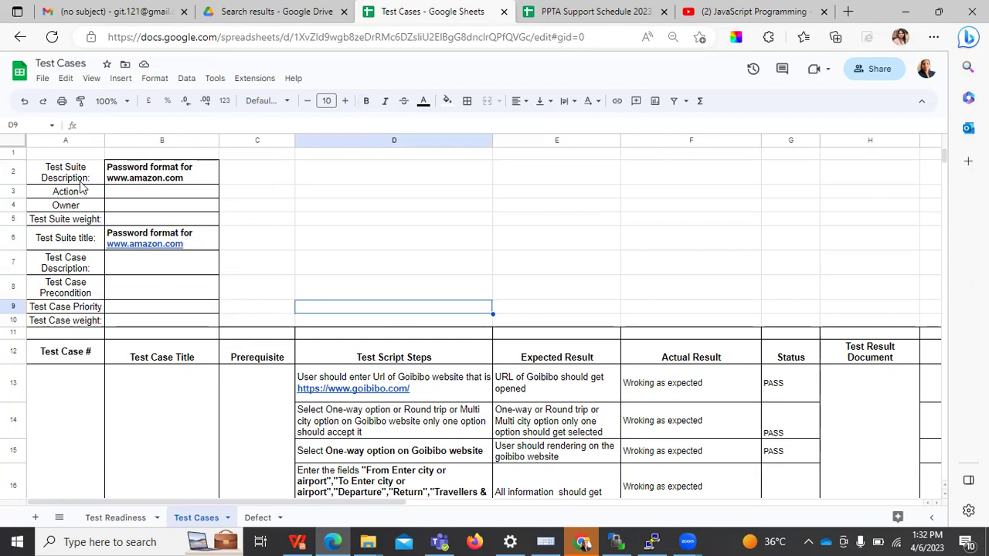
click(171, 170)
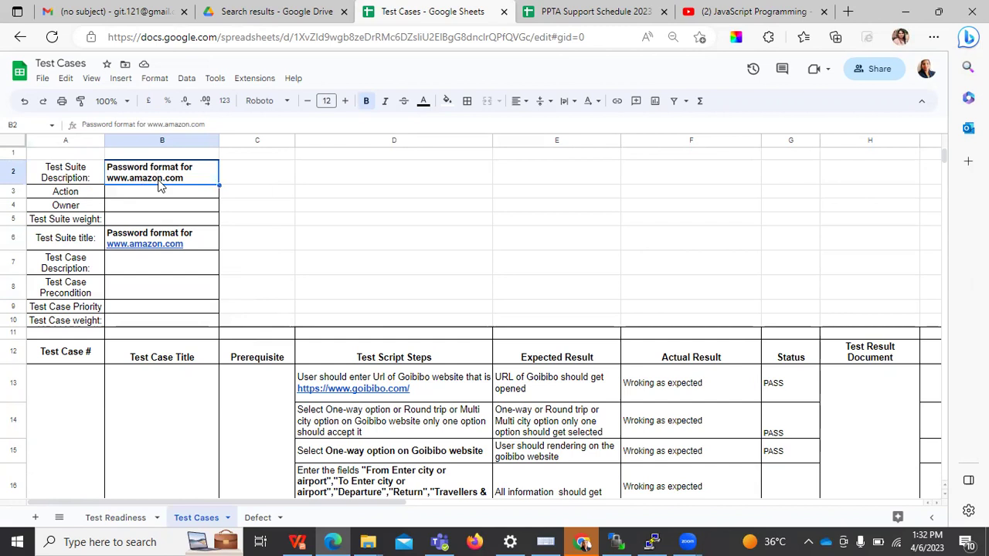
click(160, 207)
click(155, 238)
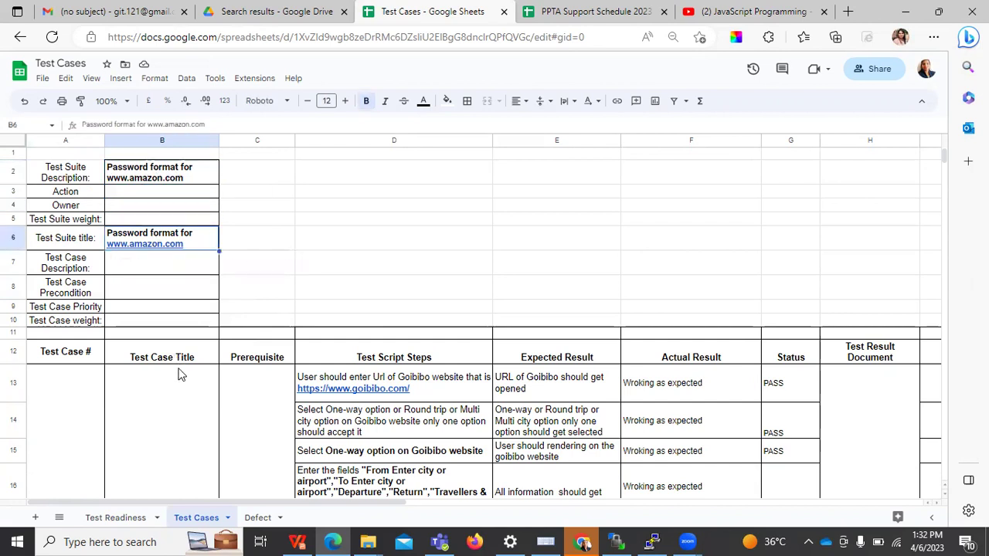
key(Down)
key(Down)
key(Down)
key(Down)
key(Down)
key(Down)
key(Down)
key(Down)
key(Down)
key(Down)
key(Down)
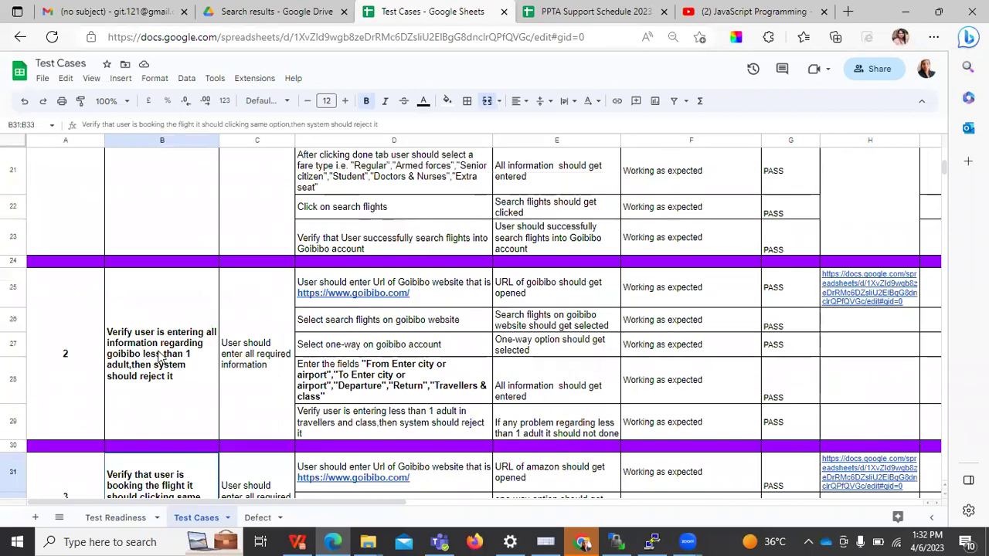
key(Up)
key(Up)
key(Up)
key(Up)
key(Up)
key(Up)
key(Up)
key(Up)
key(Up)
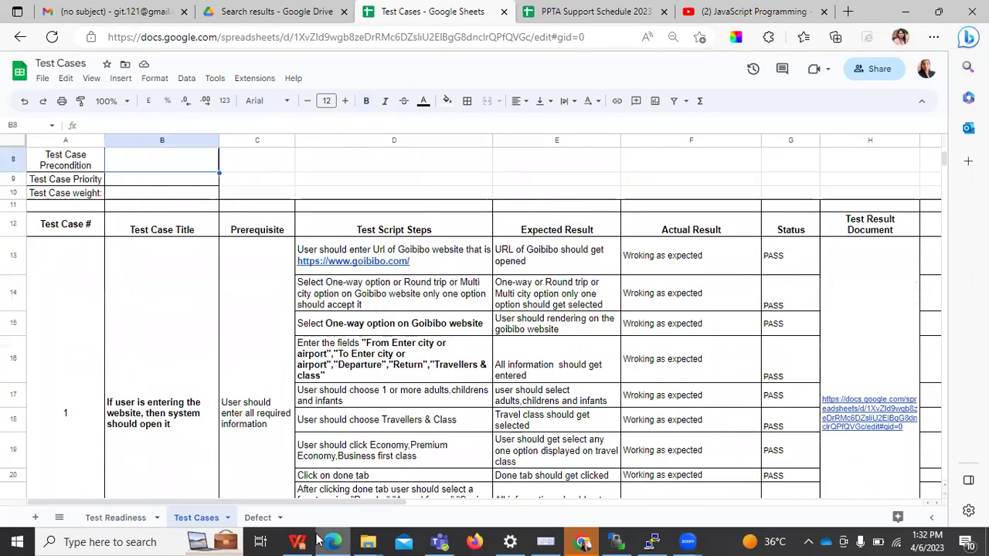
scroll(343, 510, up, 1)
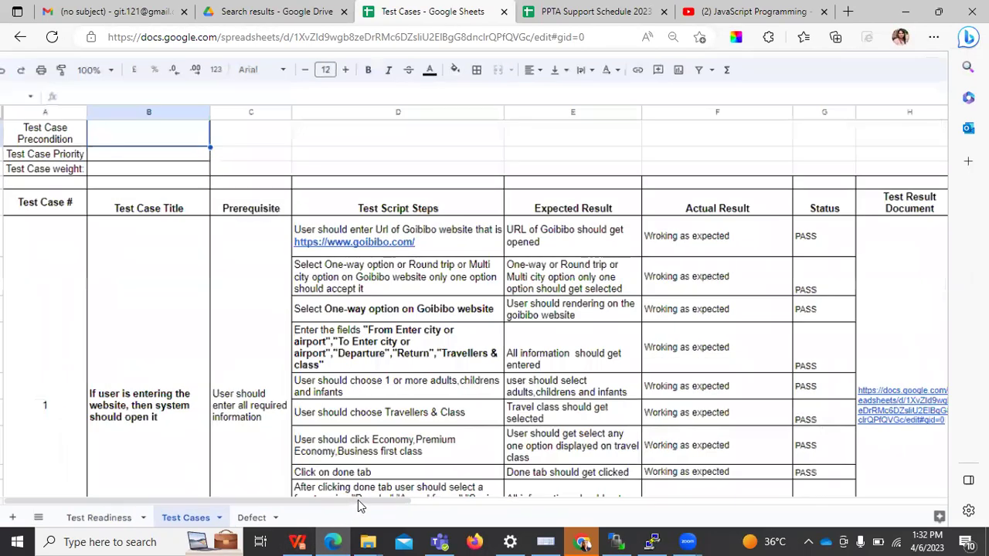
drag(358, 500, 5, 135)
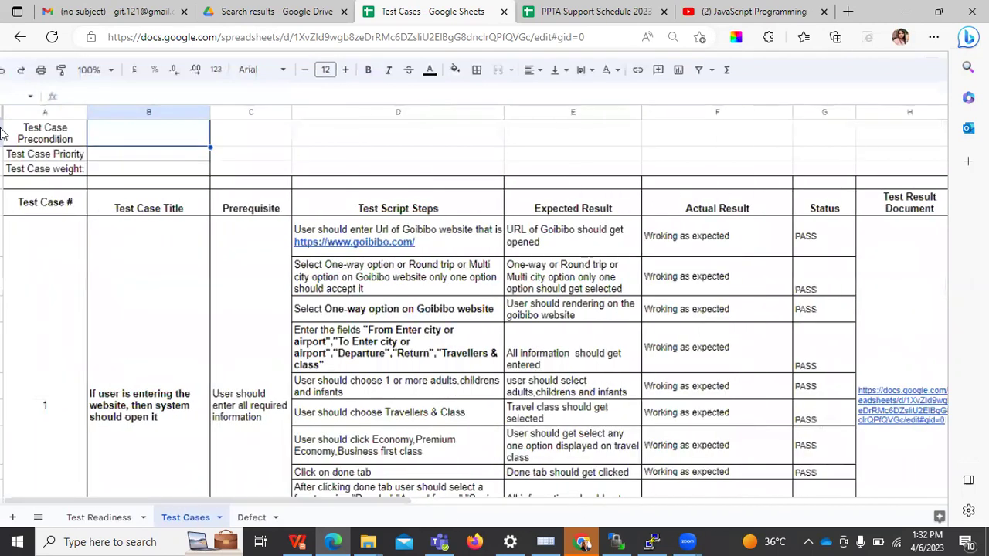
click(152, 207)
click(280, 193)
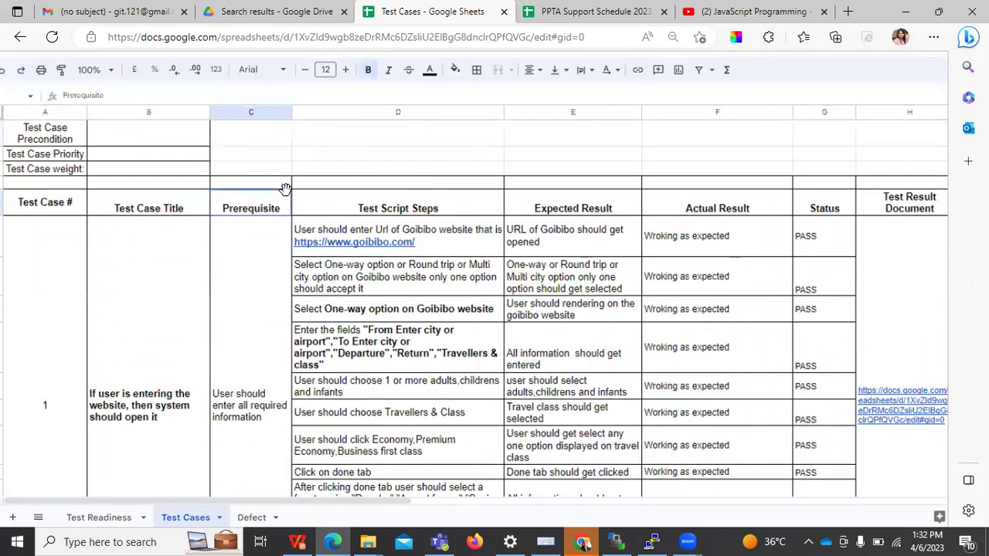
click(371, 210)
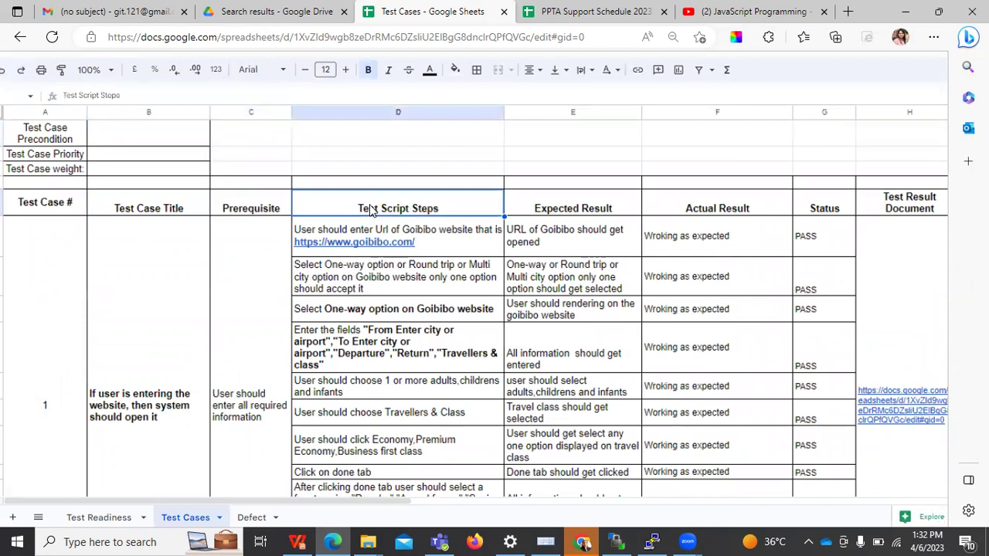
click(585, 215)
click(726, 215)
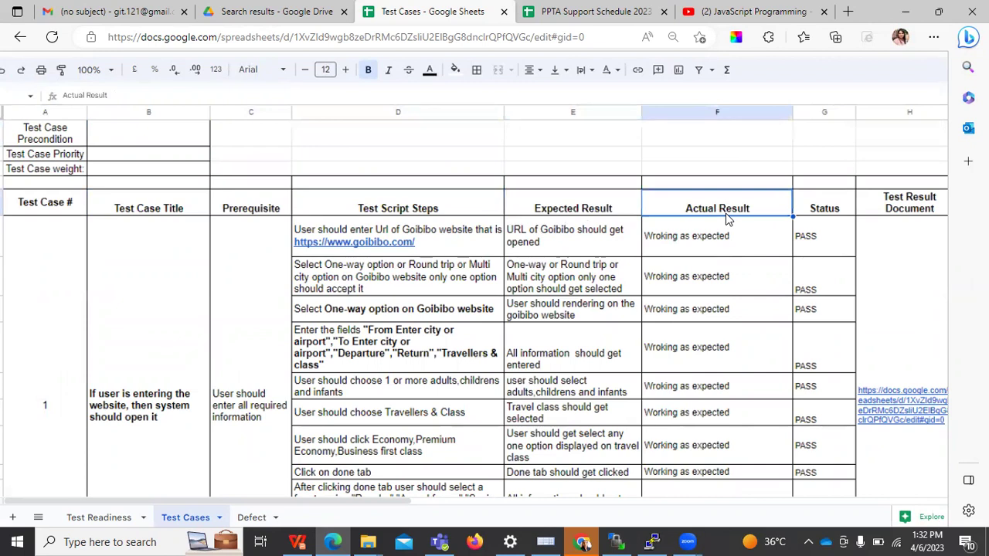
click(912, 203)
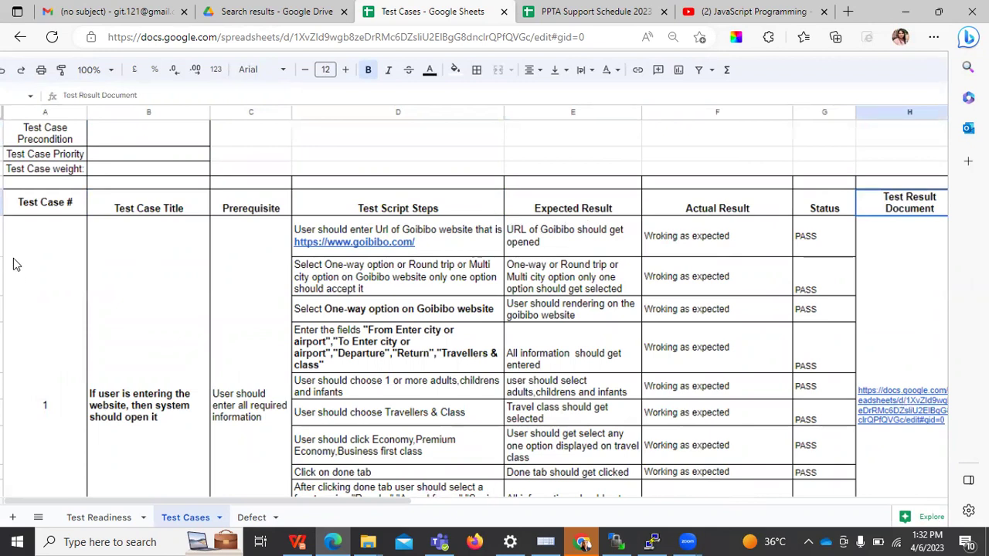
click(61, 375)
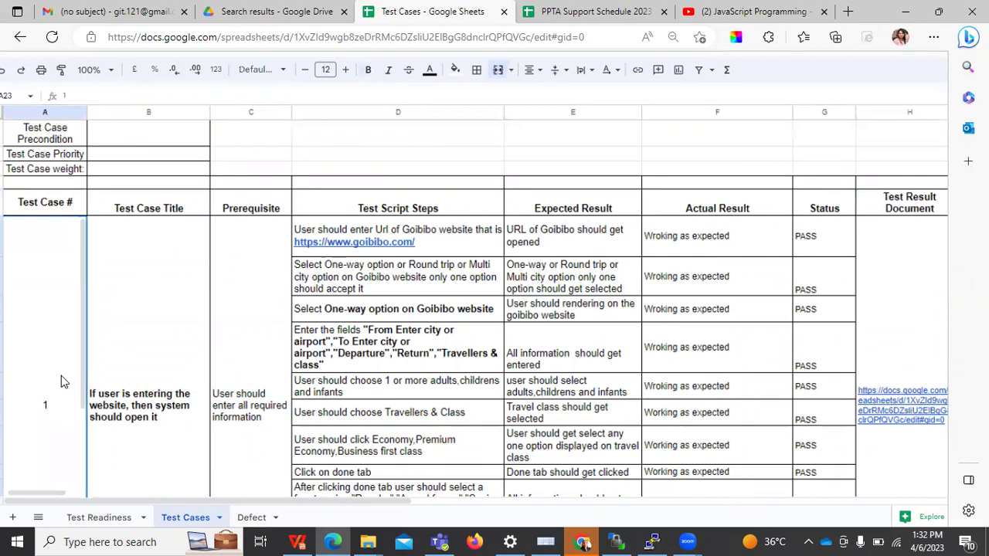
key(Down)
key(Down)
key(Down)
key(Down)
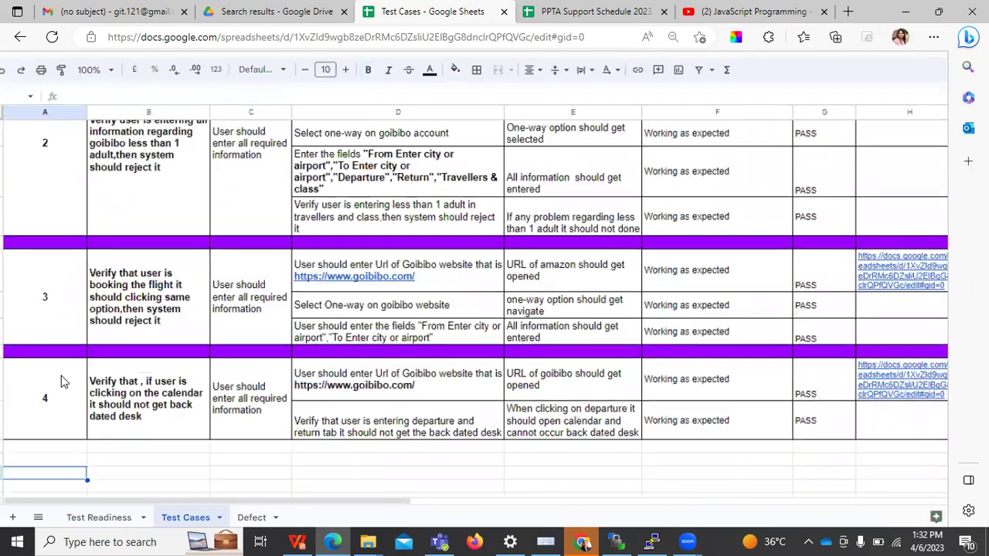
key(Up)
key(Up)
key(Up)
key(Up)
key(Up)
key(Up)
key(Up)
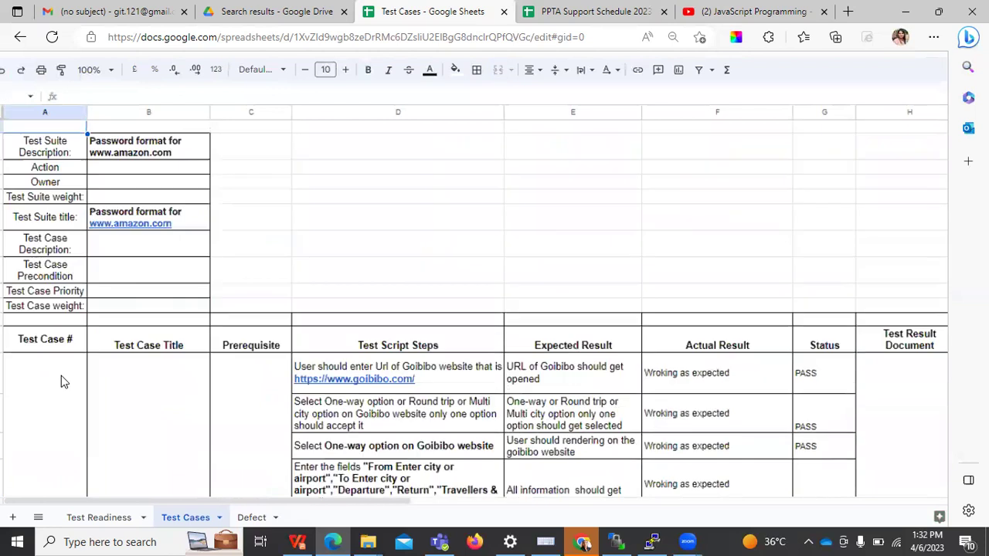
key(Down)
key(Down)
key(Down)
key(Down)
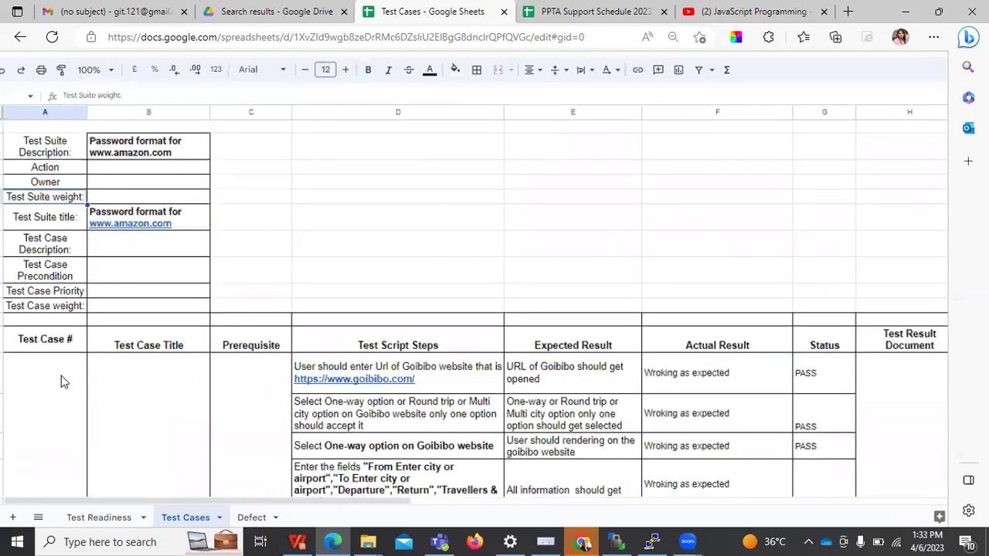
click(172, 343)
click(170, 460)
key(Down)
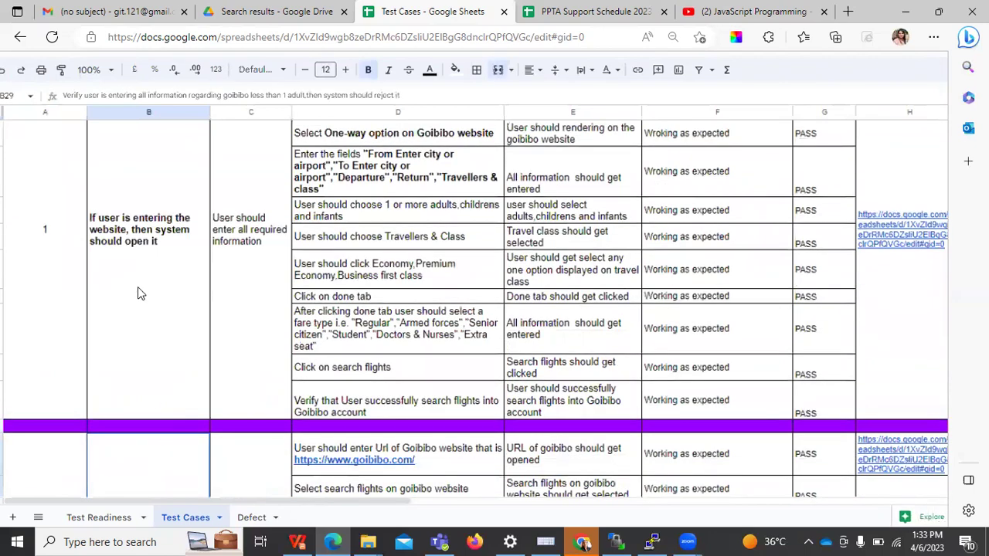
key(Down)
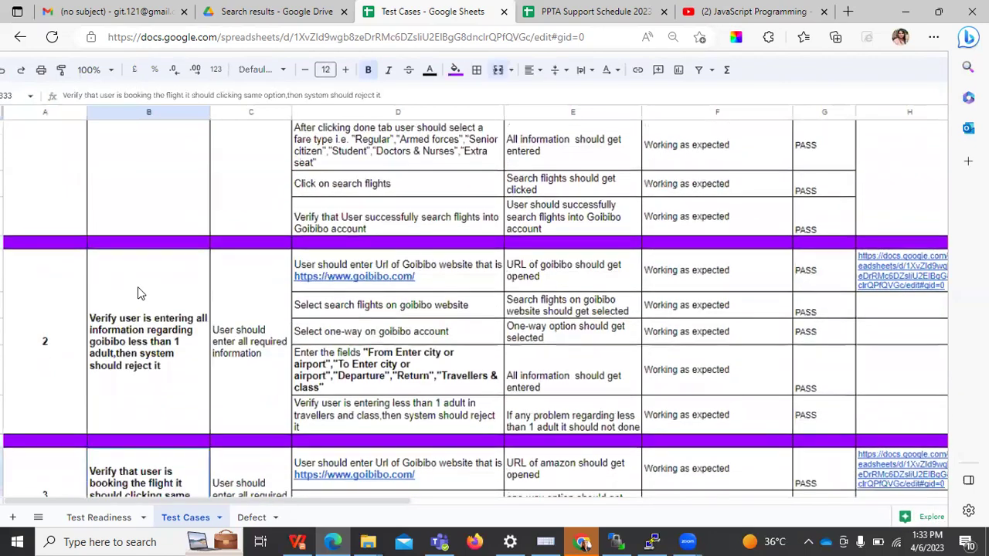
scroll(137, 289, up, 5)
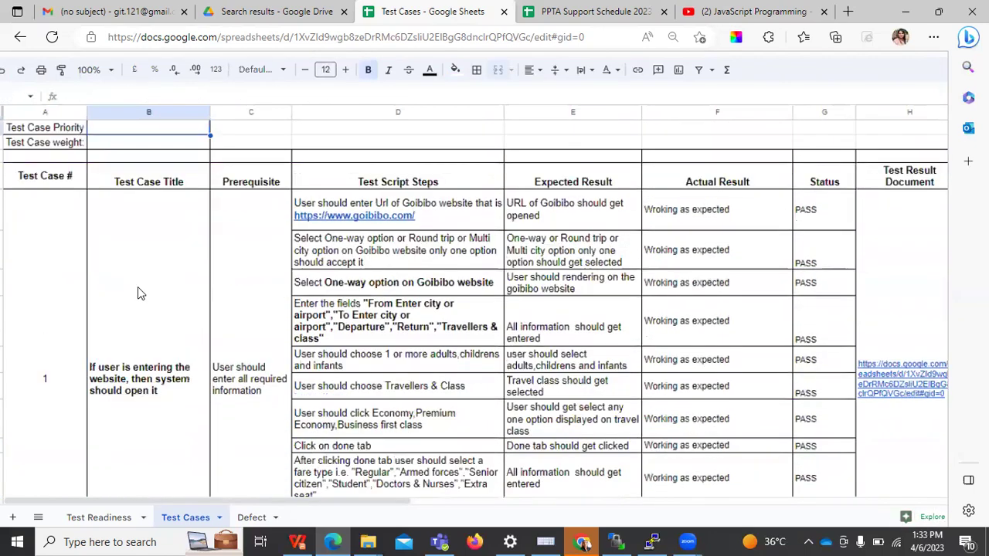
click(233, 404)
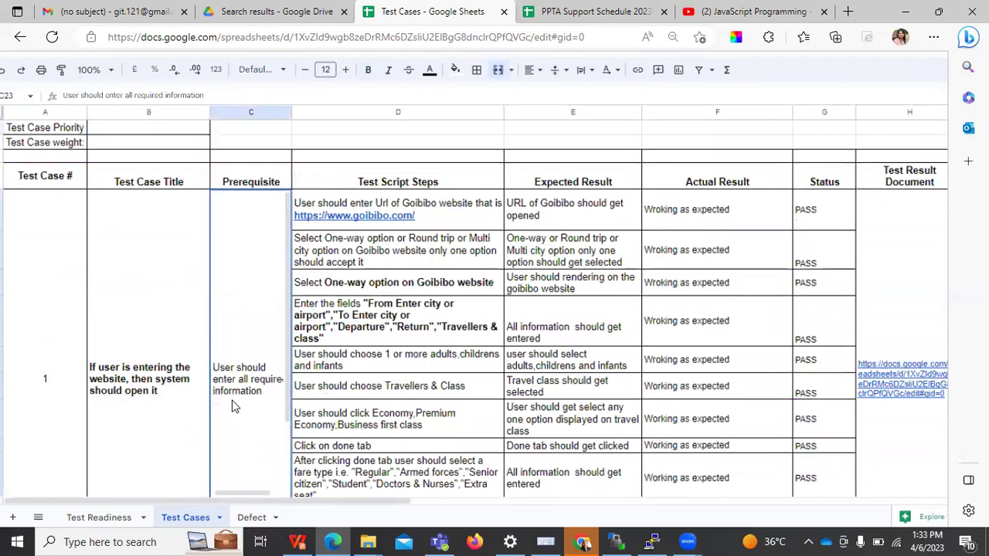
double_click(236, 407)
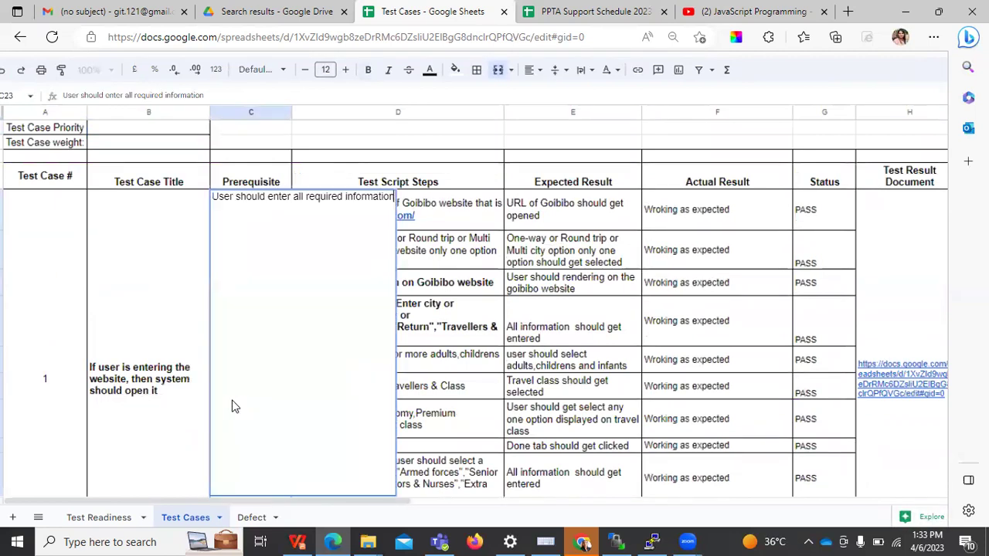
click(518, 311)
click(468, 203)
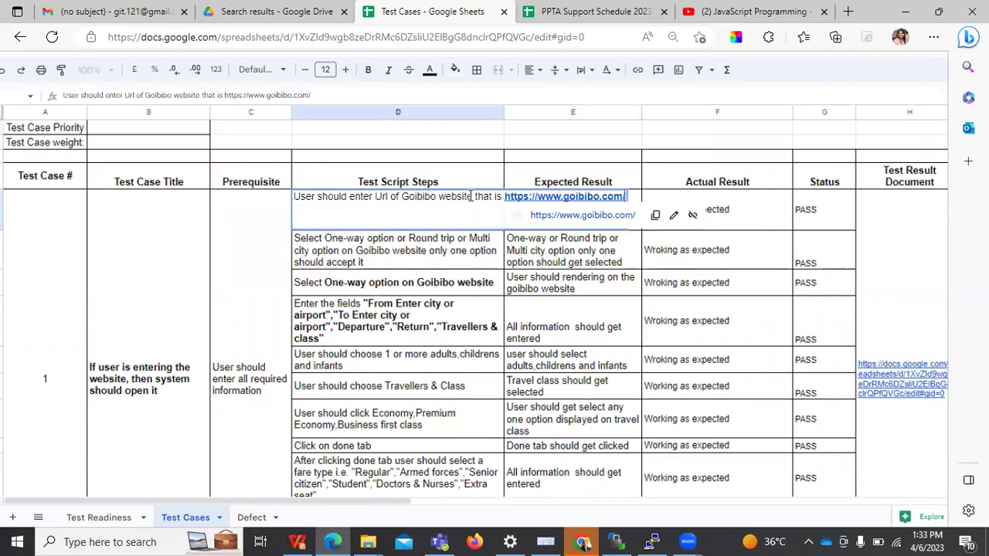
click(396, 425)
drag(445, 220, 454, 234)
drag(400, 113, 426, 281)
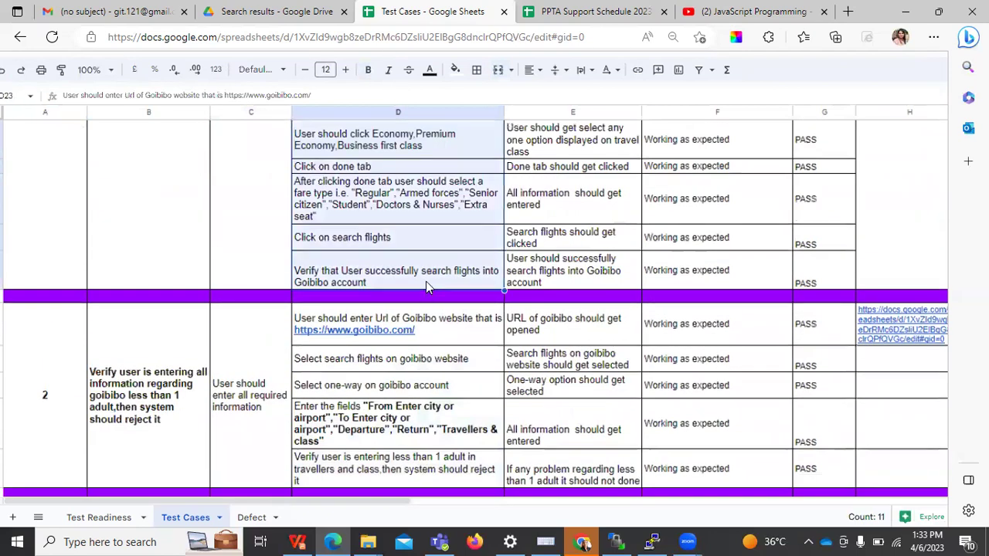
click(576, 223)
key(Up)
key(Up)
key(Up)
key(Up)
key(Up)
key(Up)
key(Up)
key(Up)
key(Up)
key(Up)
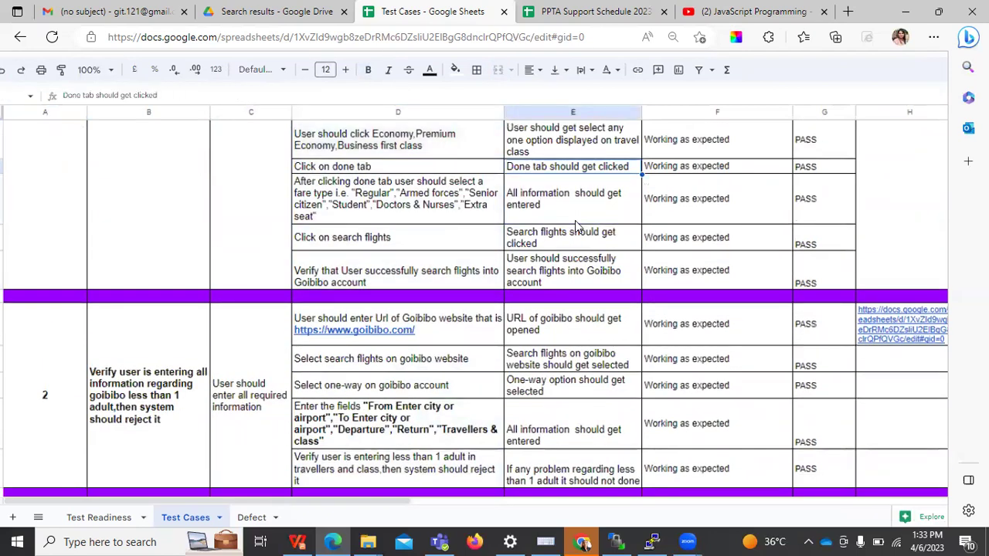
double_click(569, 171)
key(Escape)
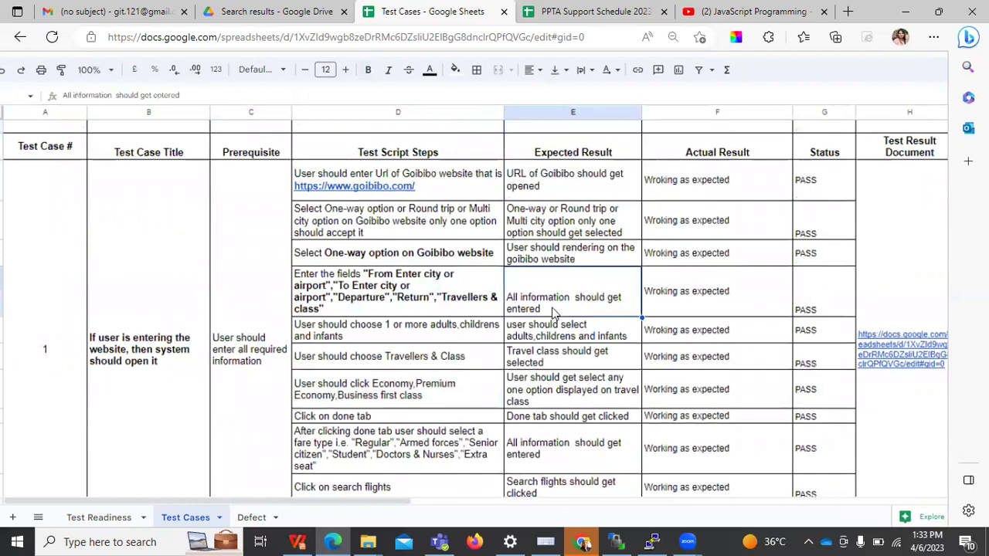
click(520, 159)
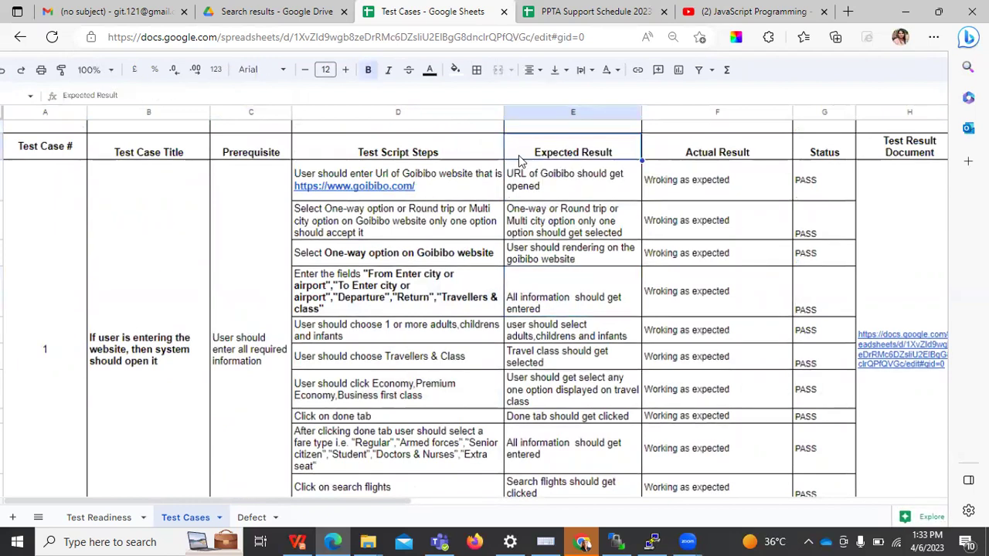
click(452, 188)
click(561, 197)
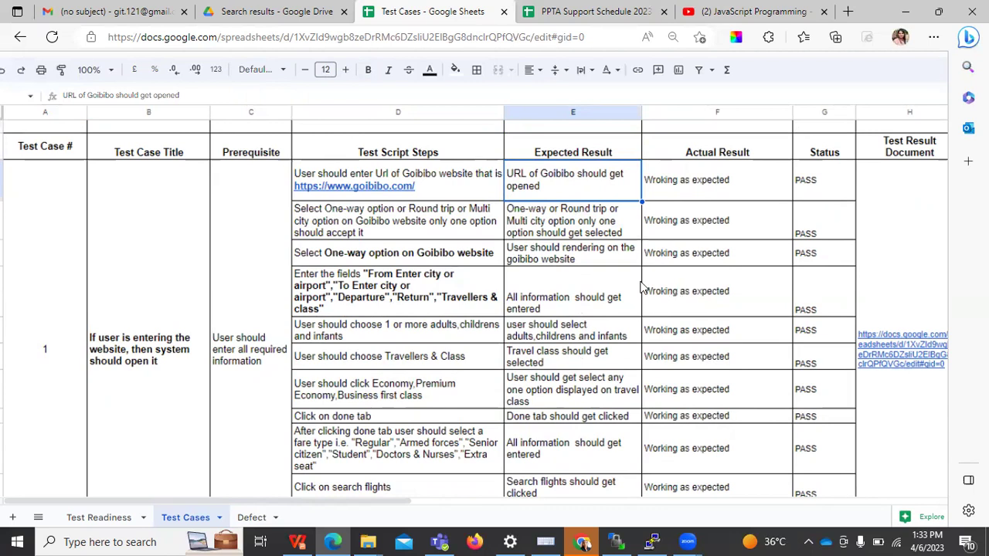
click(734, 193)
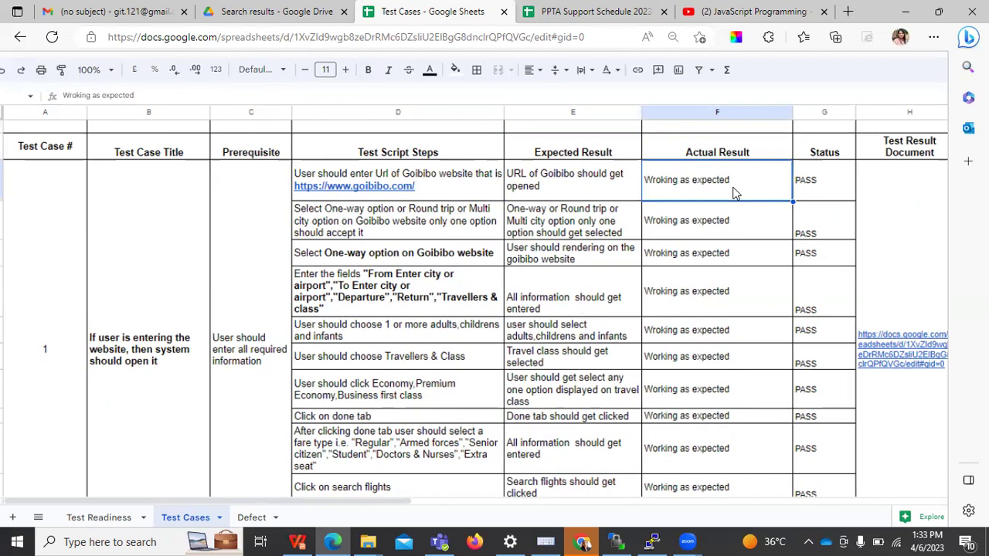
click(817, 166)
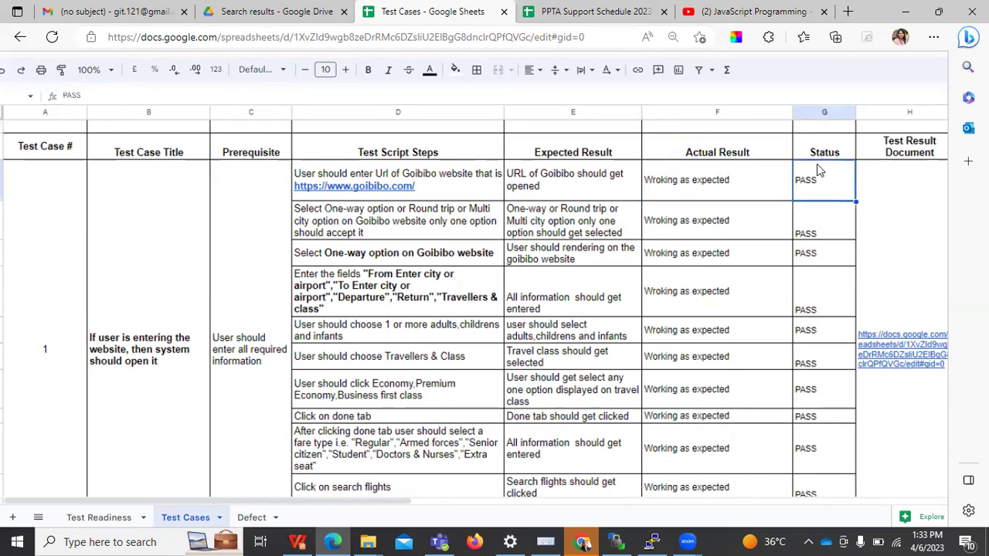
double_click(128, 314)
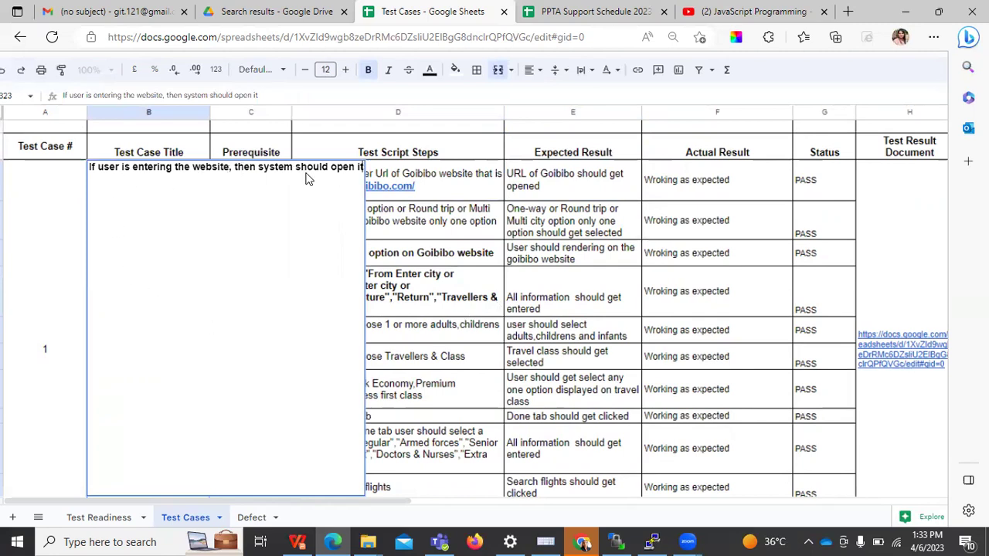
click(450, 308)
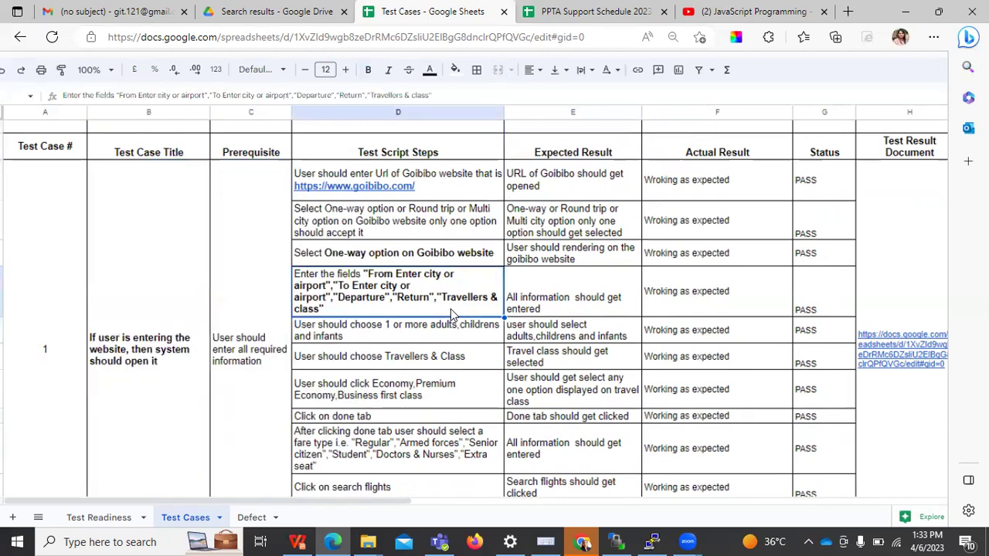
Open amazon.com in a new browser tab
click(848, 11)
text(amazon)
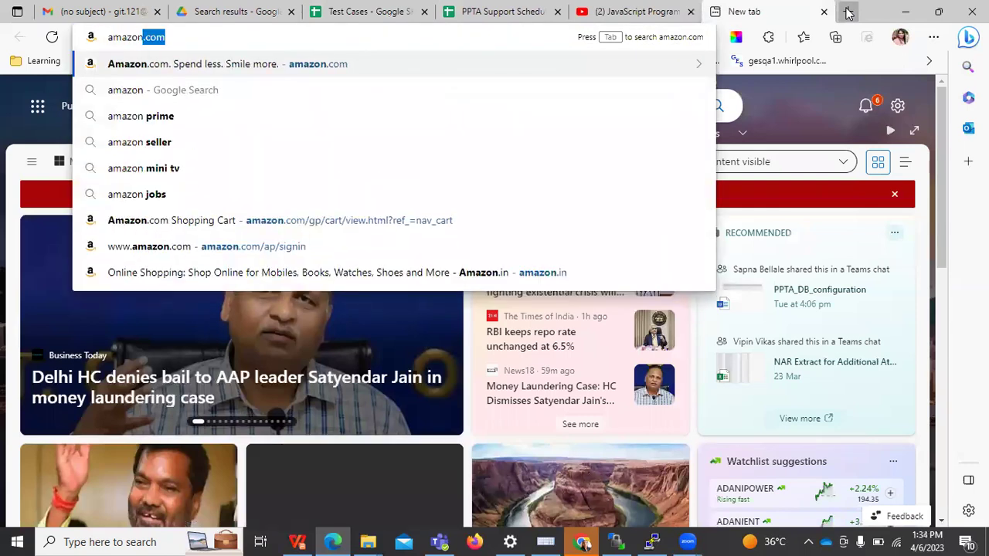
key(Return)
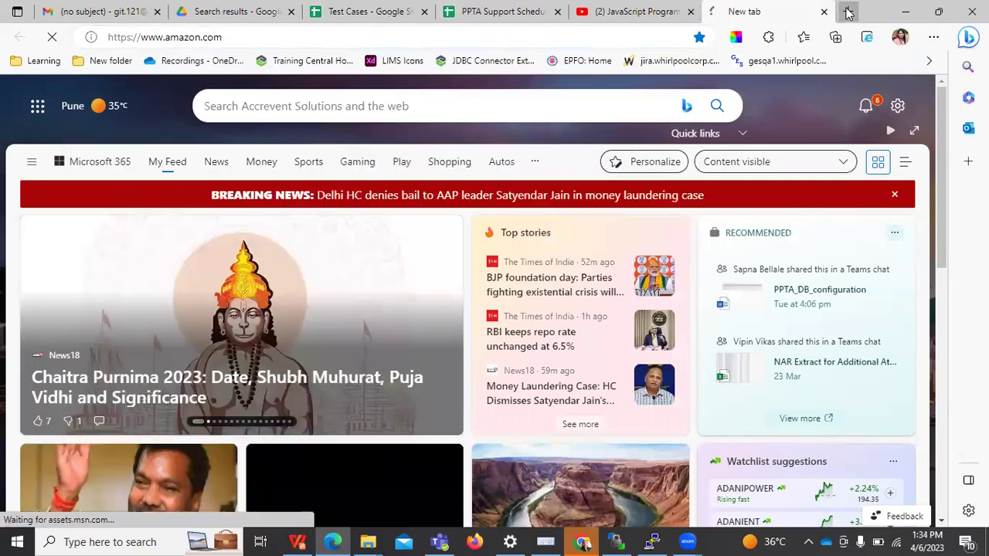
Review the Prerequisite cell and test steps in the Test Cases spreadsheet
key(ctrl+3)
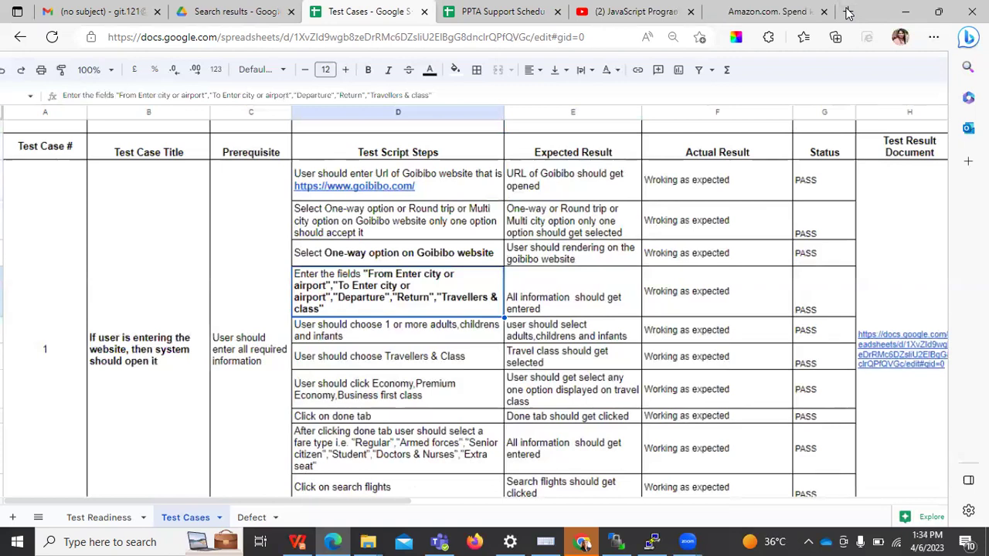
double_click(255, 298)
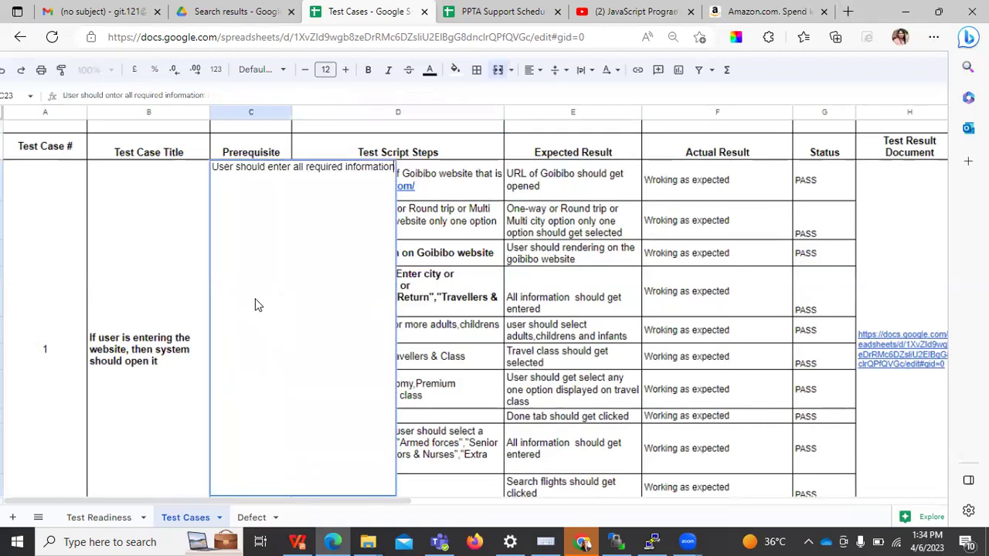
click(471, 336)
click(420, 314)
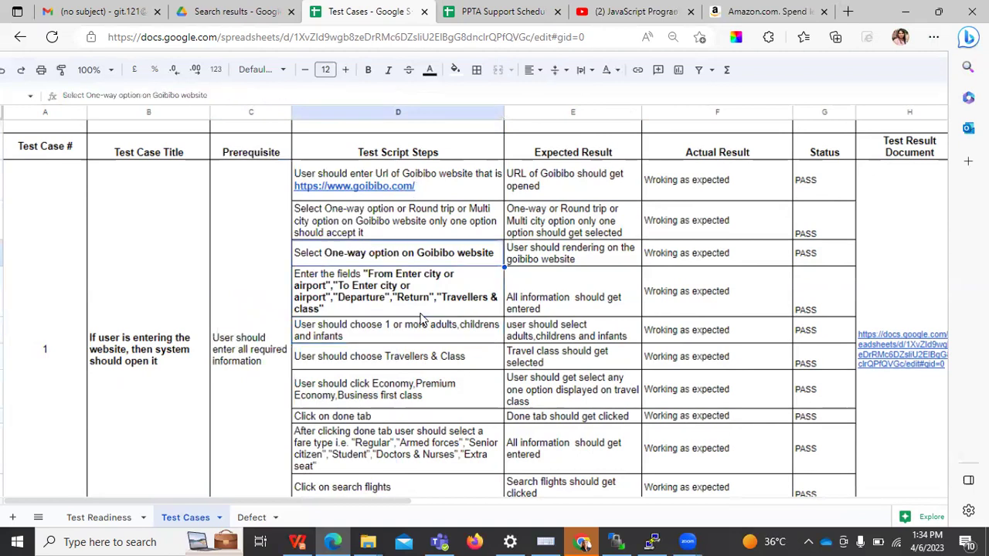
key(ctrl+Up)
key(Down)
key(Down)
key(Down)
key(Down)
key(Down)
key(Down)
key(Down)
key(Down)
key(Down)
key(Down)
key(Down)
key(Down)
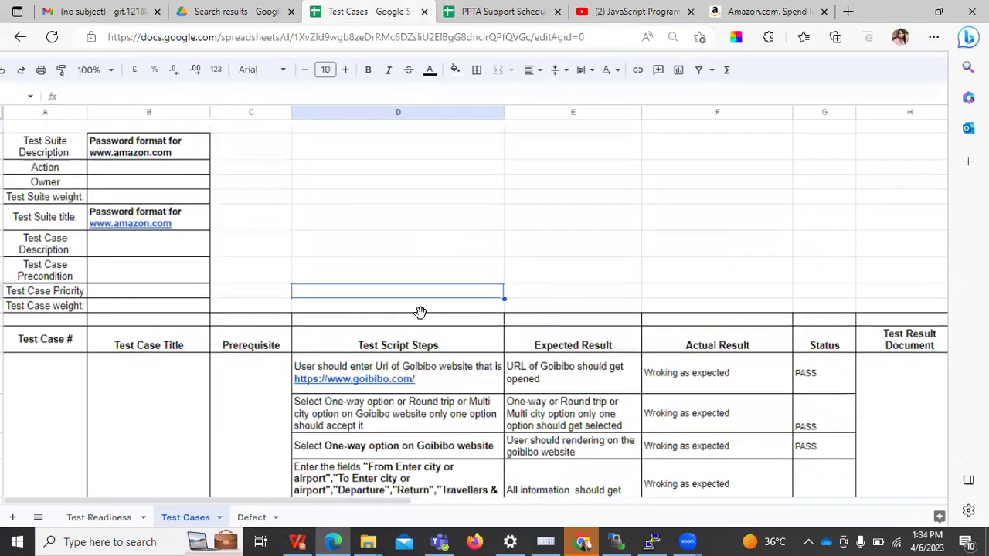
Open the Amazon sign-in page, then switch back to the PPTA Support Schedule spreadsheet
key(ctrl+9)
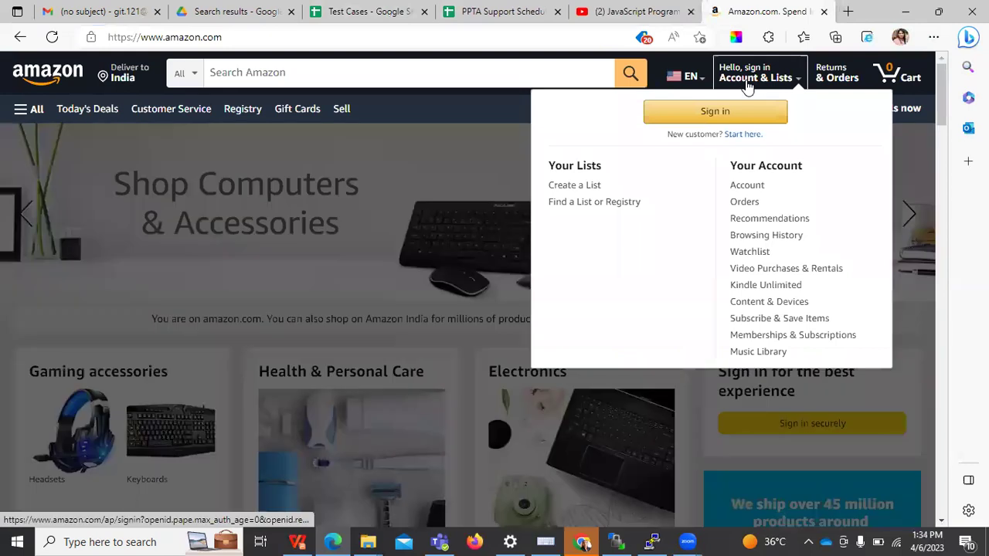
click(754, 75)
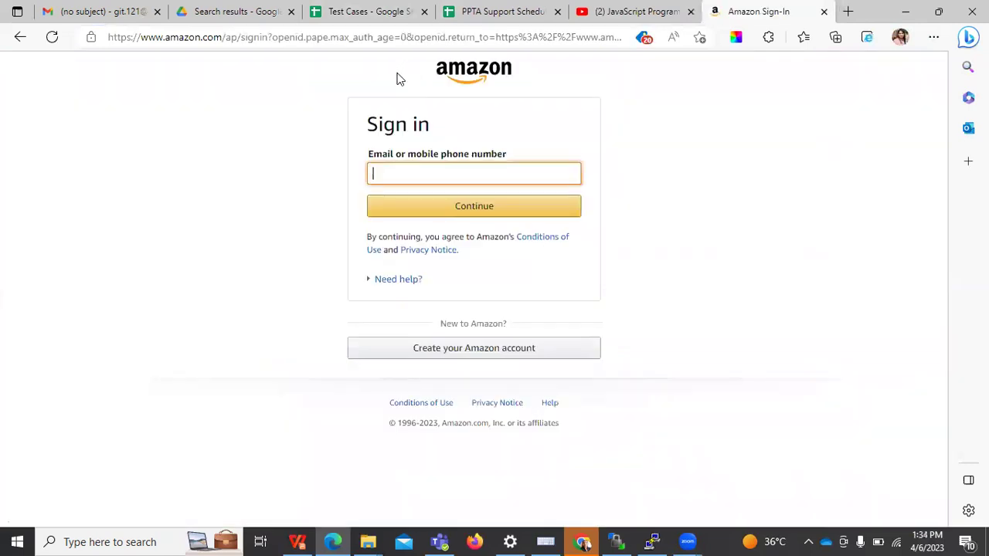
click(713, 183)
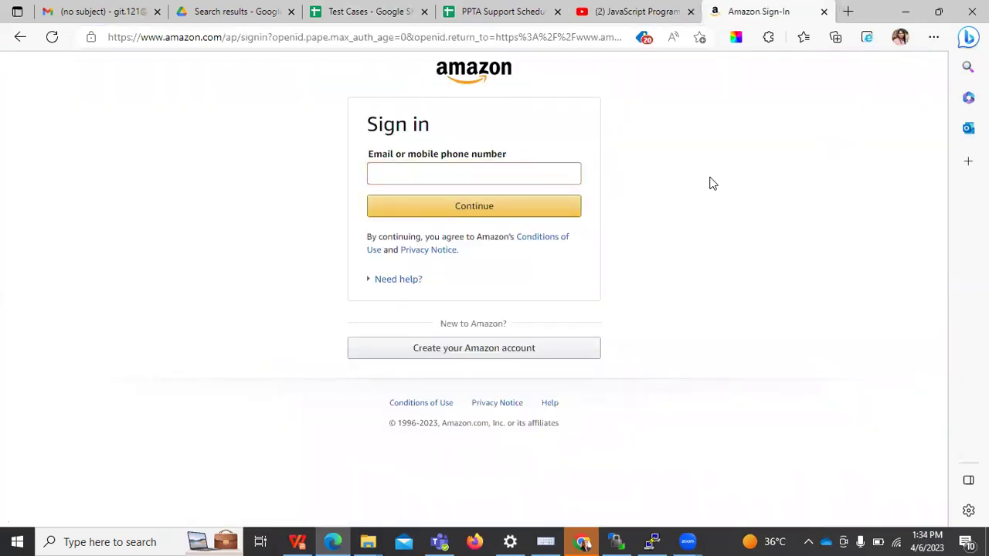
key(ctrl+shift+Tab)
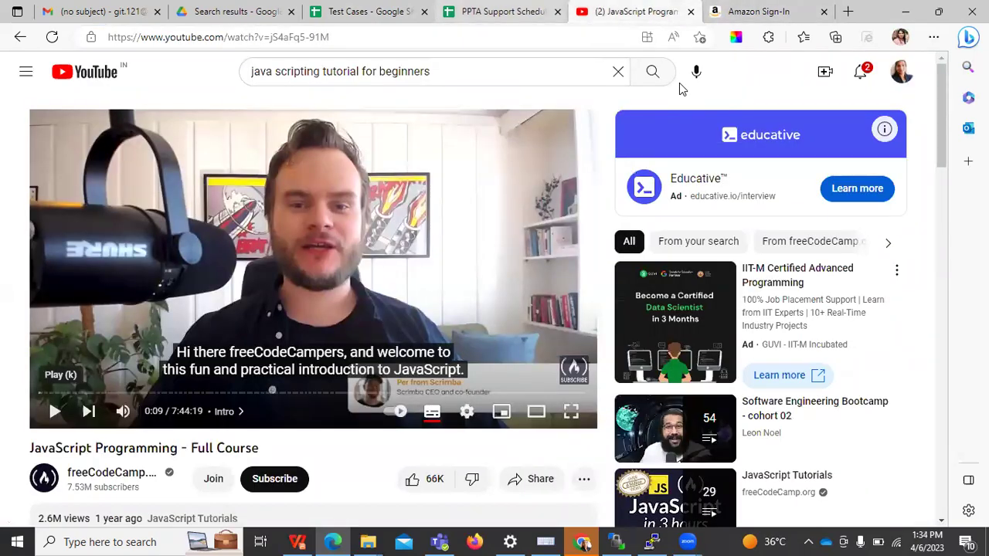
key(ctrl+shift+Tab)
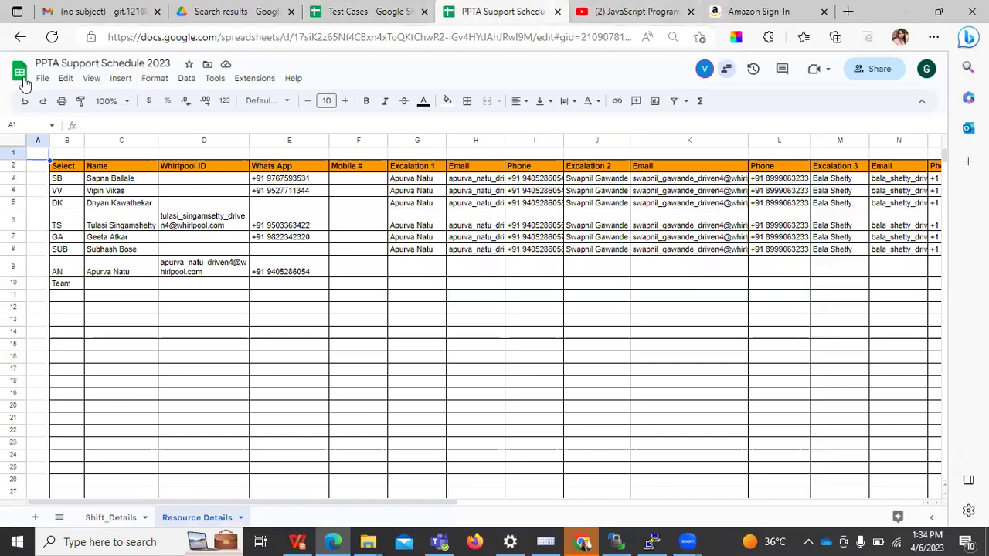
Create a new blank Untitled spreadsheet from the File menu and select cell A6
click(43, 78)
mouse_move(179, 106)
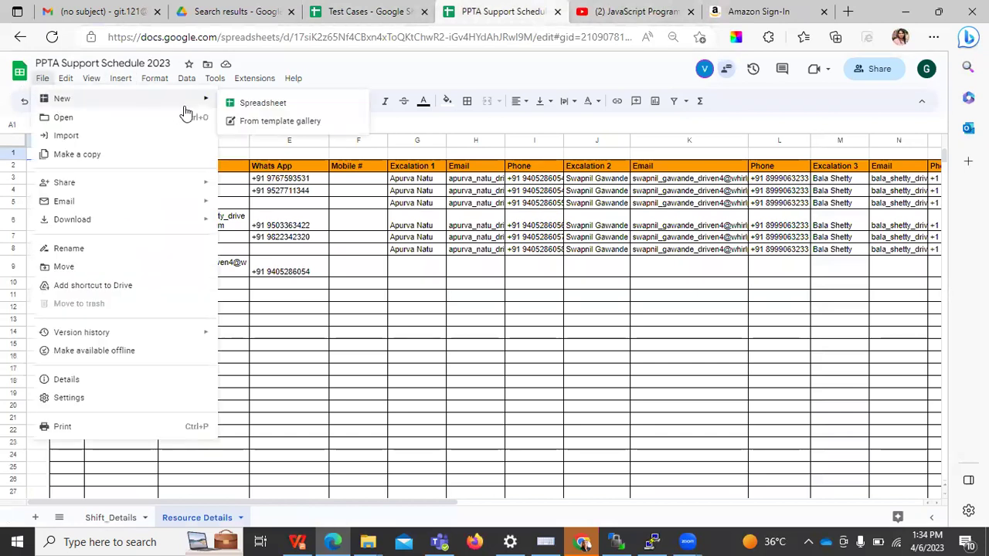
click(245, 105)
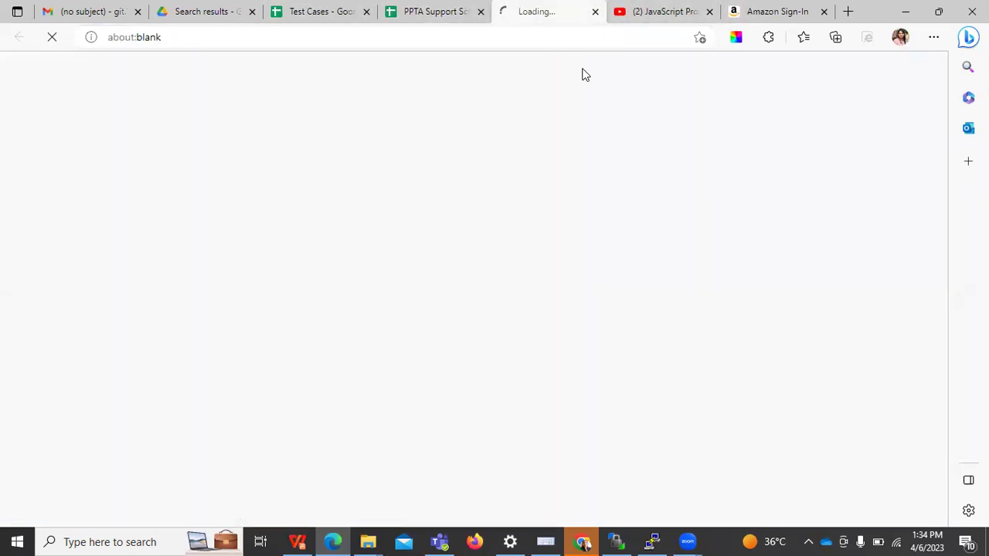
key(ctrl+9)
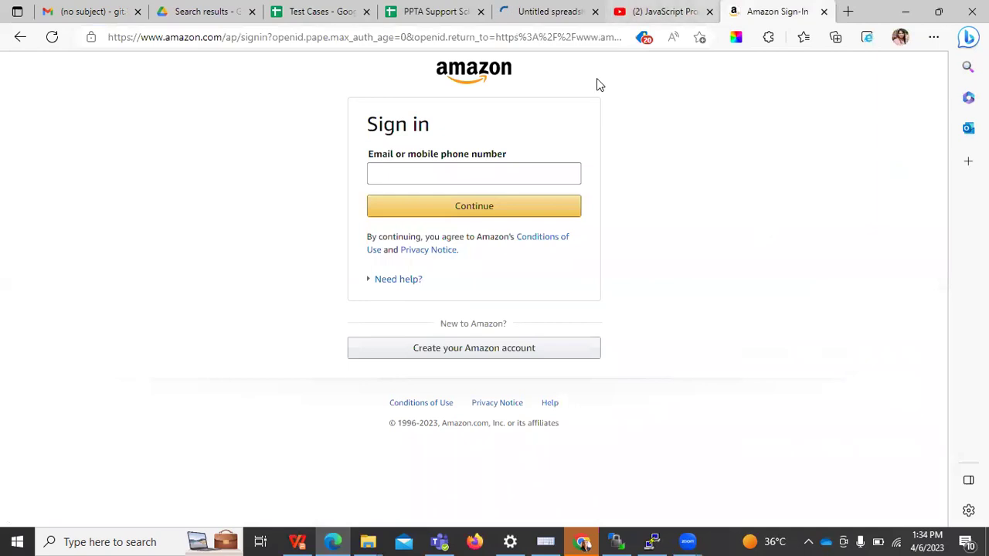
key(ctrl+5)
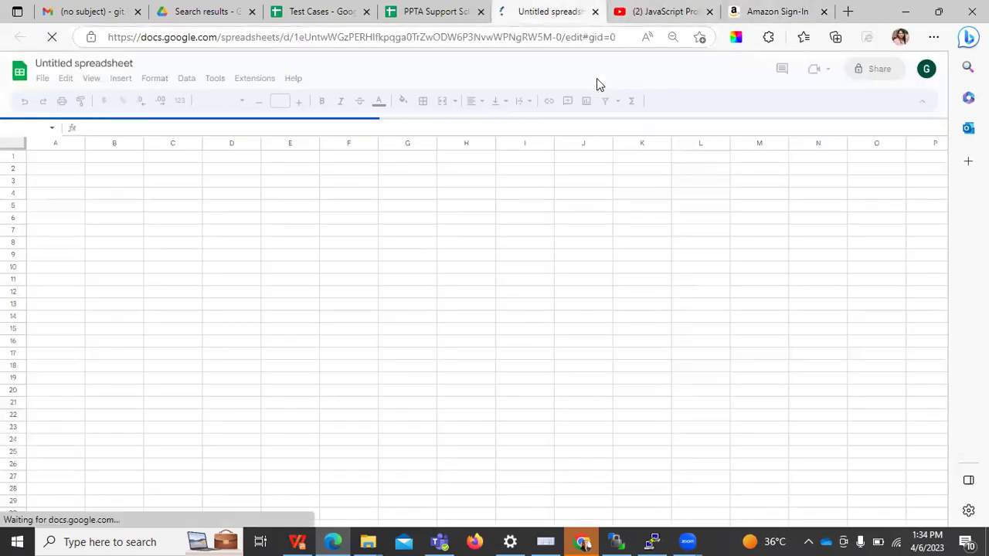
click(58, 217)
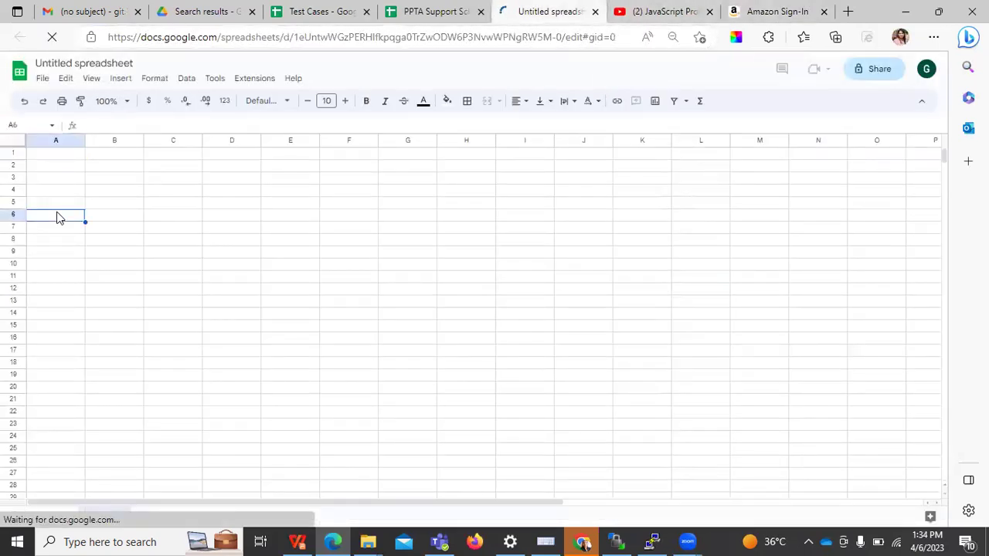
Enter 1 in A6 and 'To check whether user is abletologin with Id and password having 6element' in B6
text(1)
key(Tab)
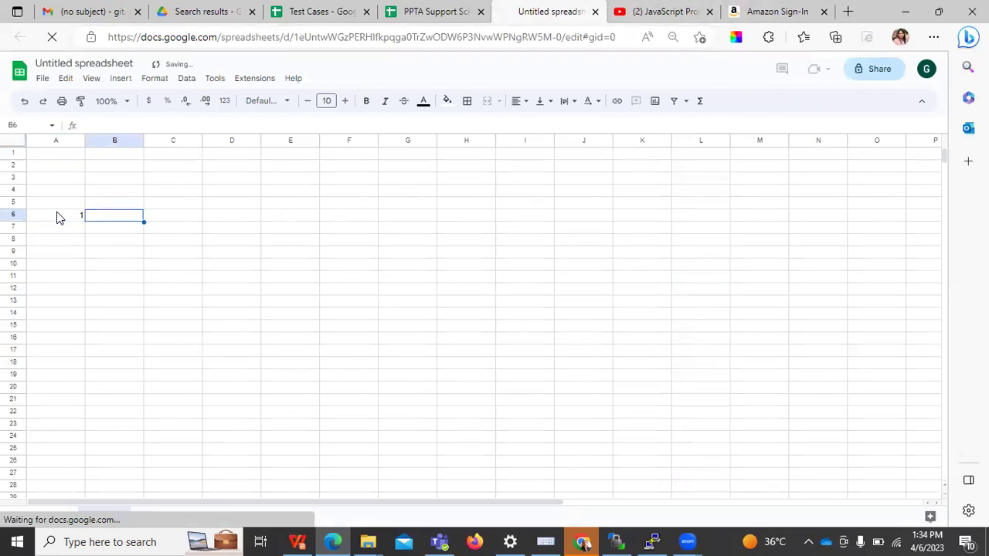
text(To chec)
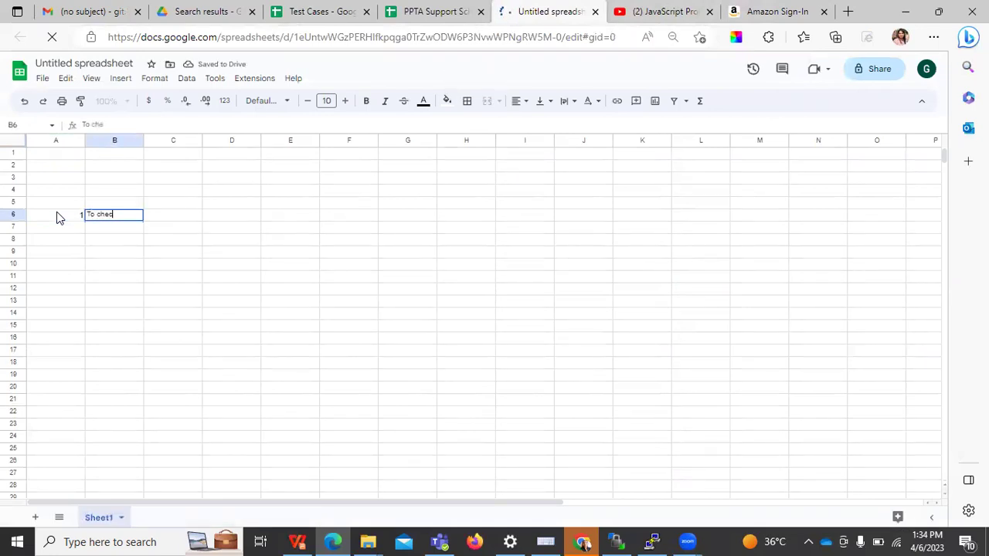
text(k whether us)
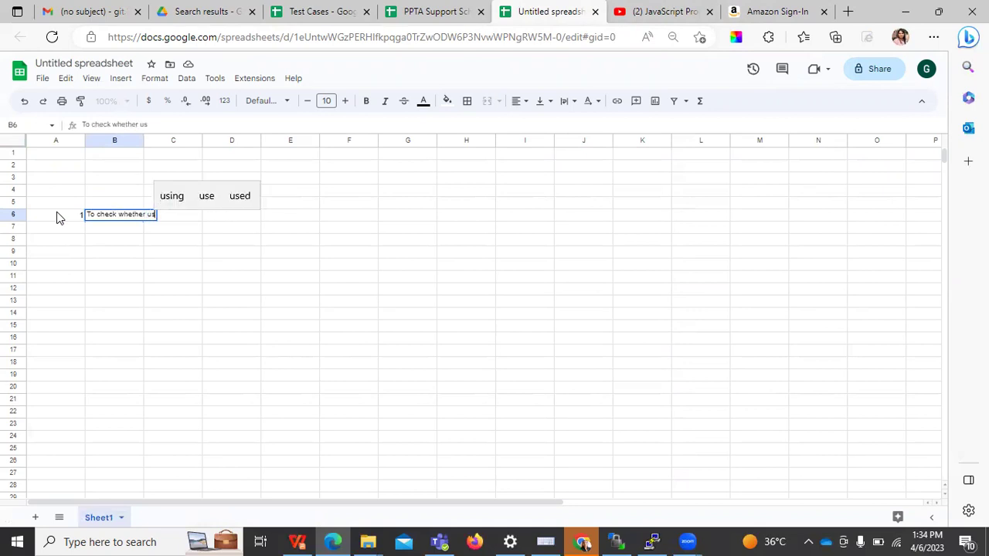
text(er is able)
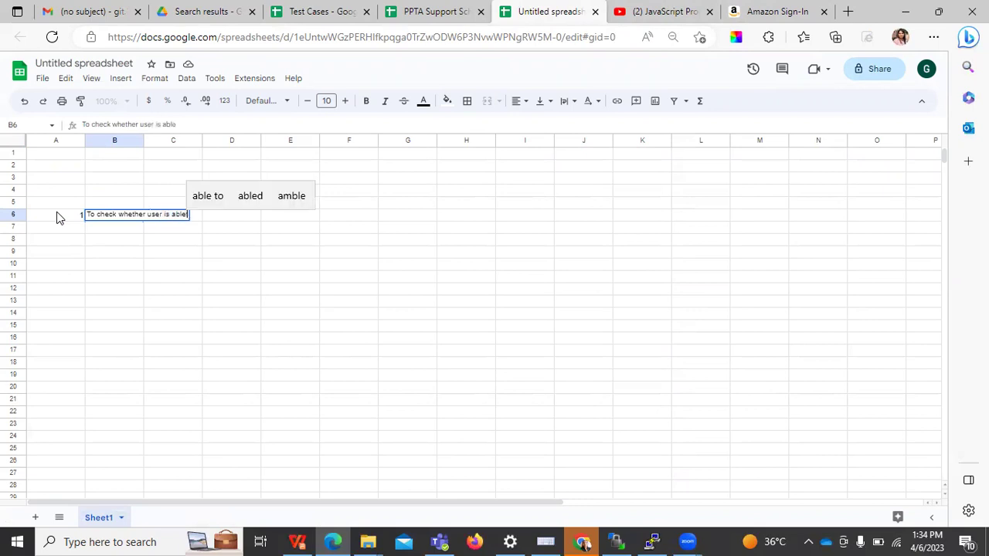
text(tologin with)
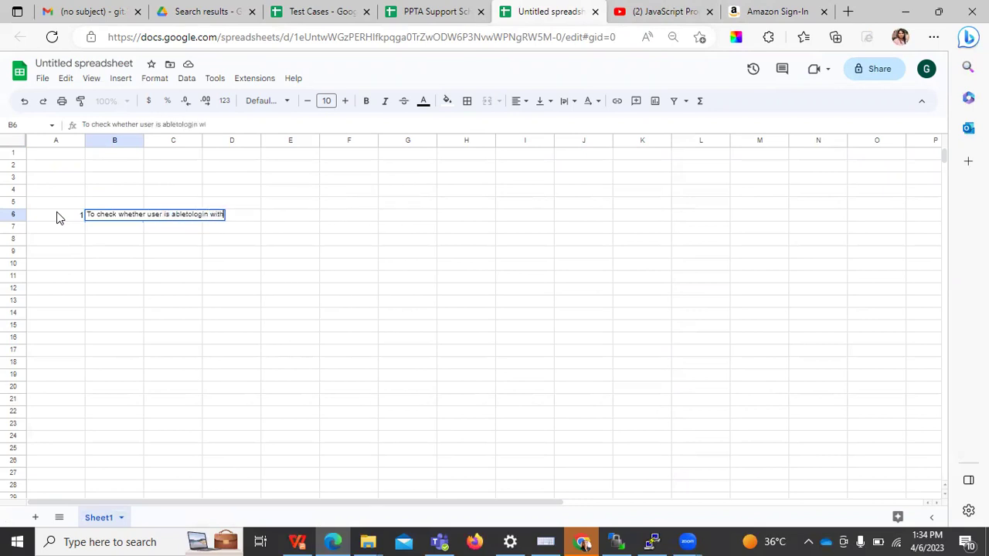
text( Id)
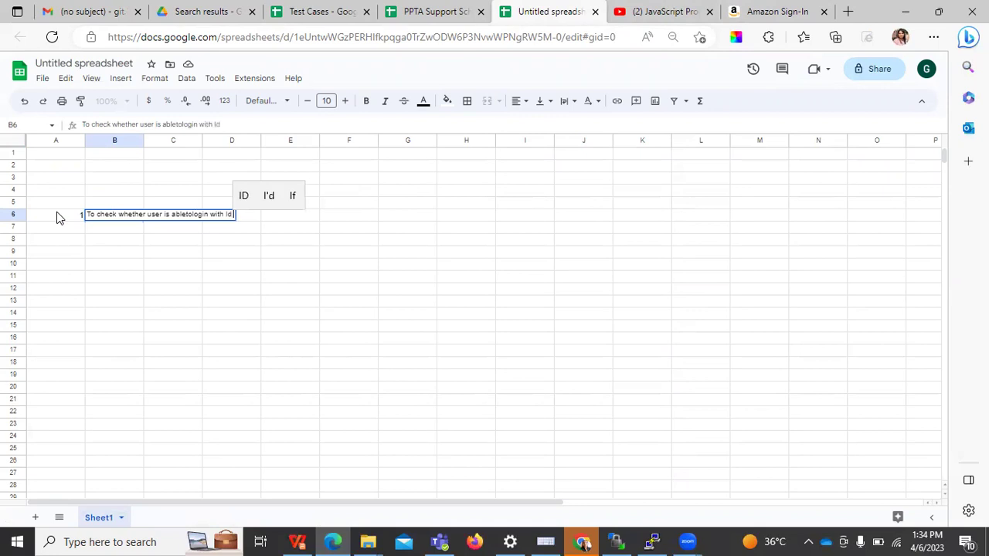
text( andpasswor)
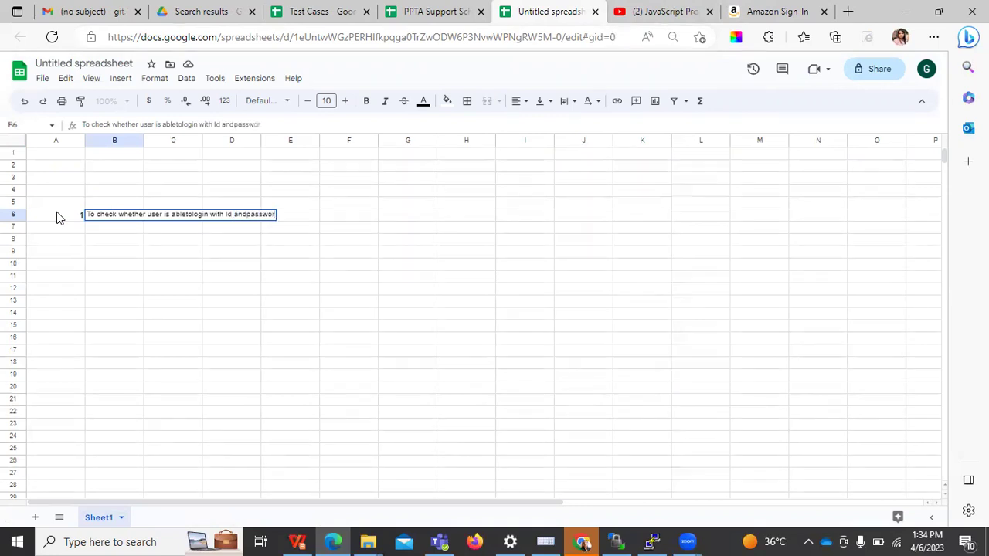
text(dhavingm)
key(BackSpace)
key(BackSpace)
key(BackSpace)
key(BackSpace)
key(BackSpace)
key(BackSpace)
key(BackSpace)
key(BackSpace)
key(BackSpace)
key(BackSpace)
key(BackSpace)
key(BackSpace)
key(BackSpace)
key(BackSpace)
key(BackSpace)
key(BackSpace)
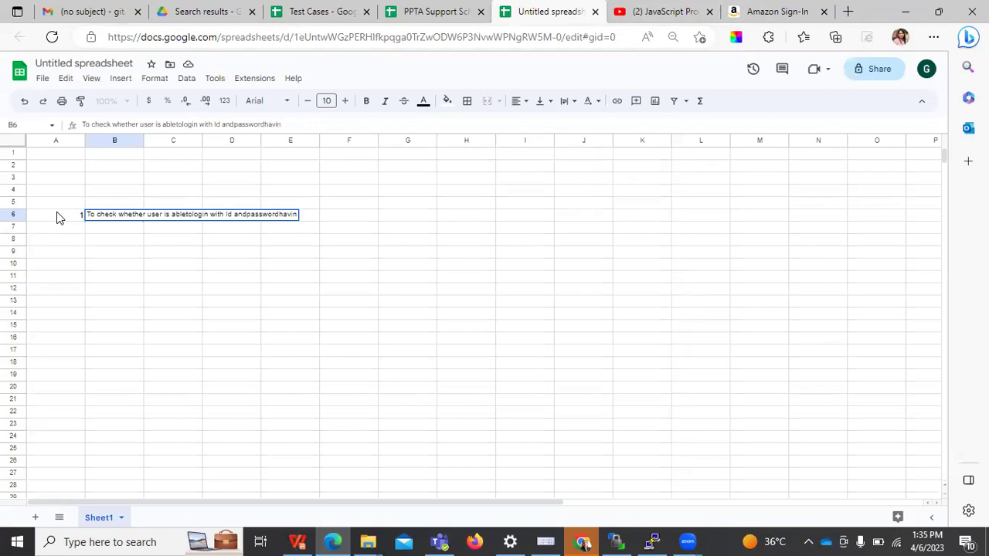
text(d password)
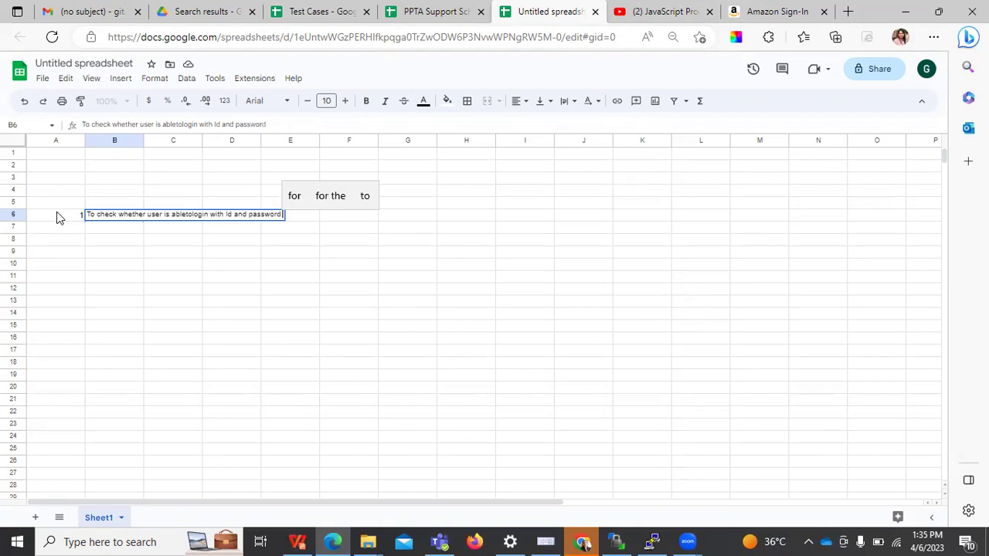
text( having 6element)
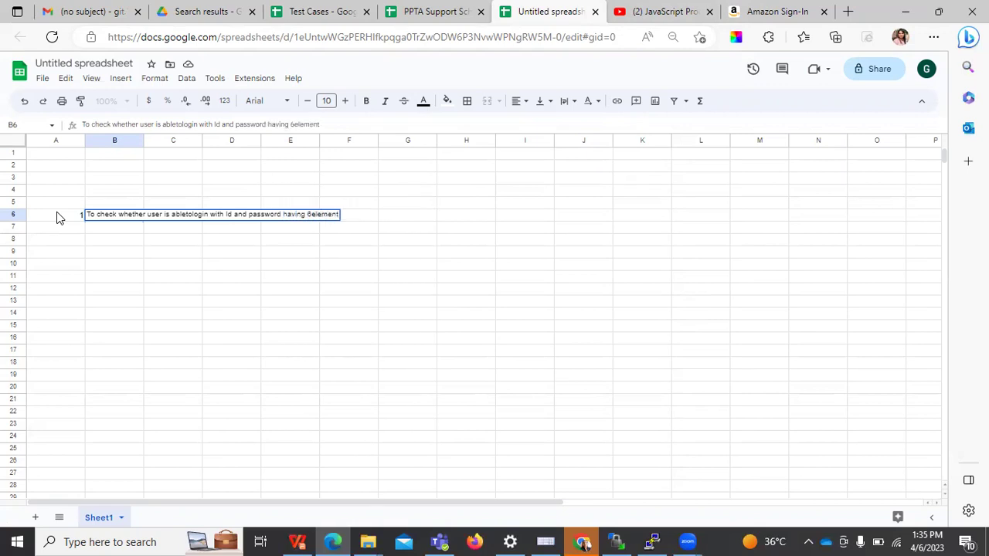
key(Return)
key(Left)
Number row 7 as 2 and describe test 2 in B7: an under-6-element password gives 'password is not correct'
text(2)
key(Tab)
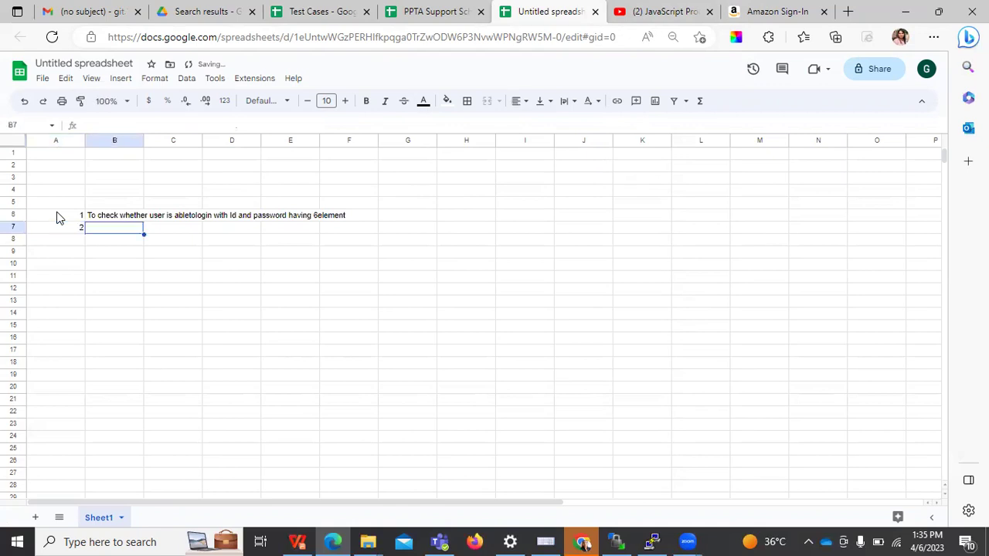
text(ve)
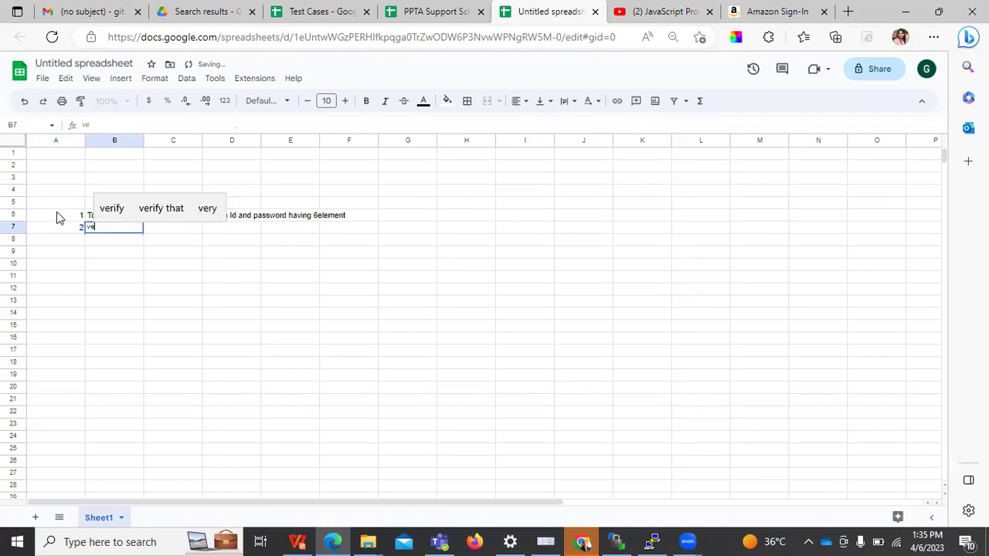
text(rify)
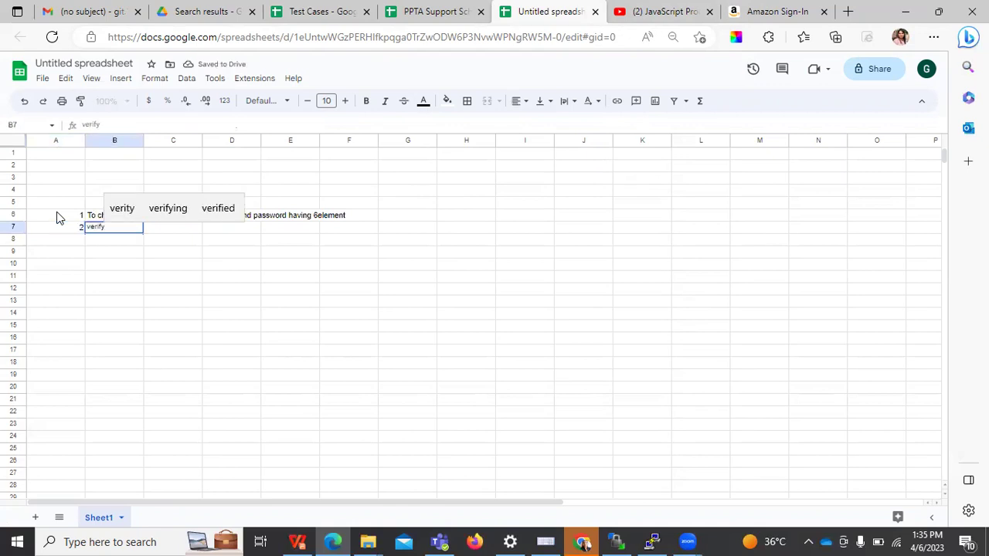
text(  that)
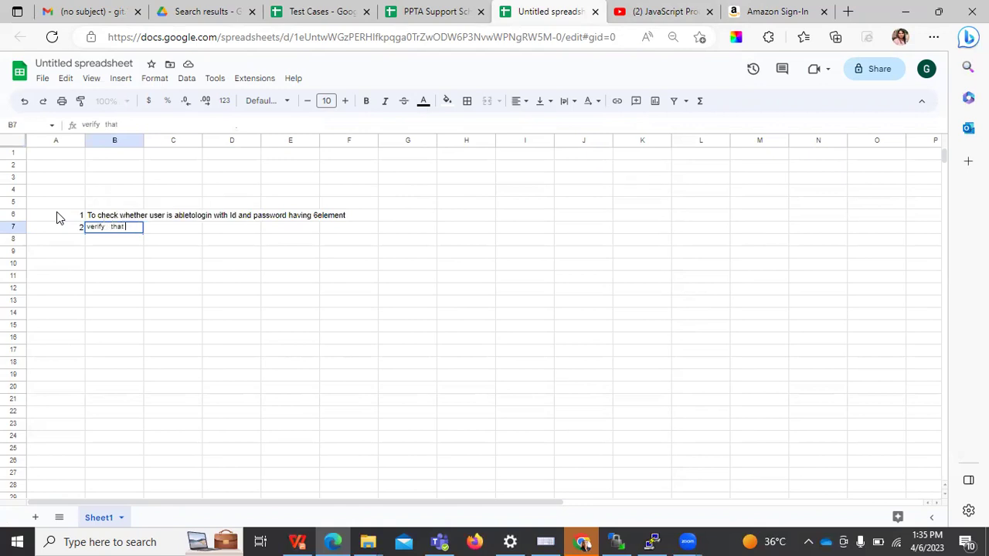
text( eh)
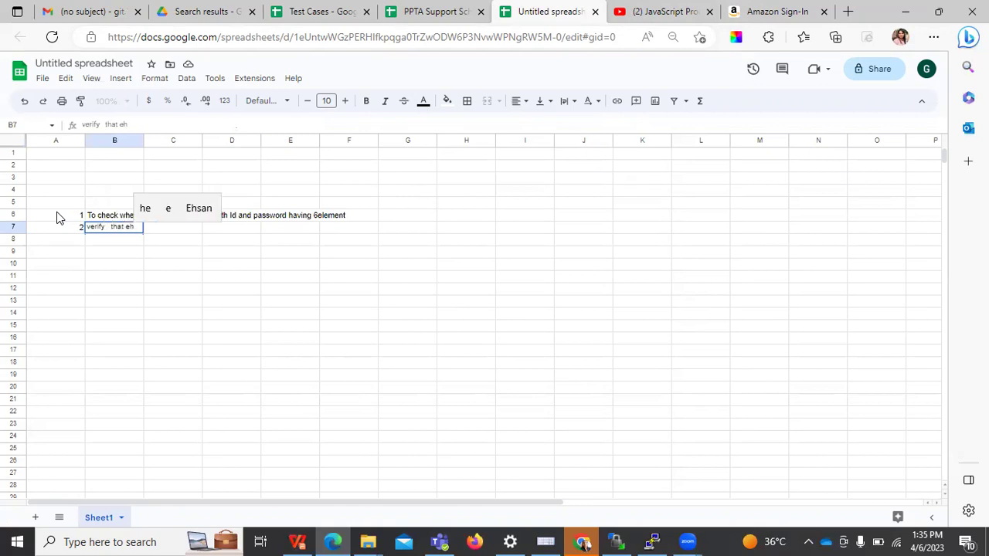
key(BackSpace)
key(BackSpace)
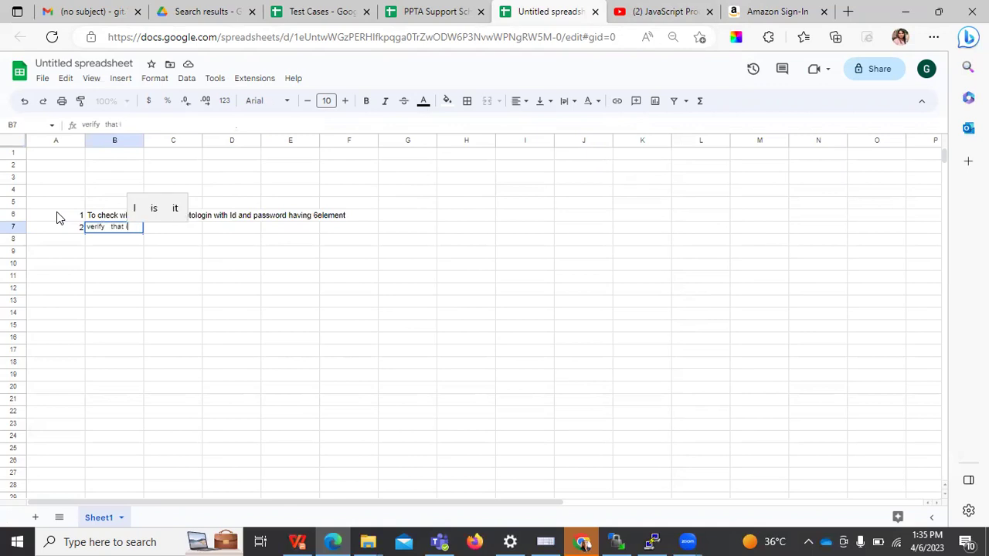
text(, if u)
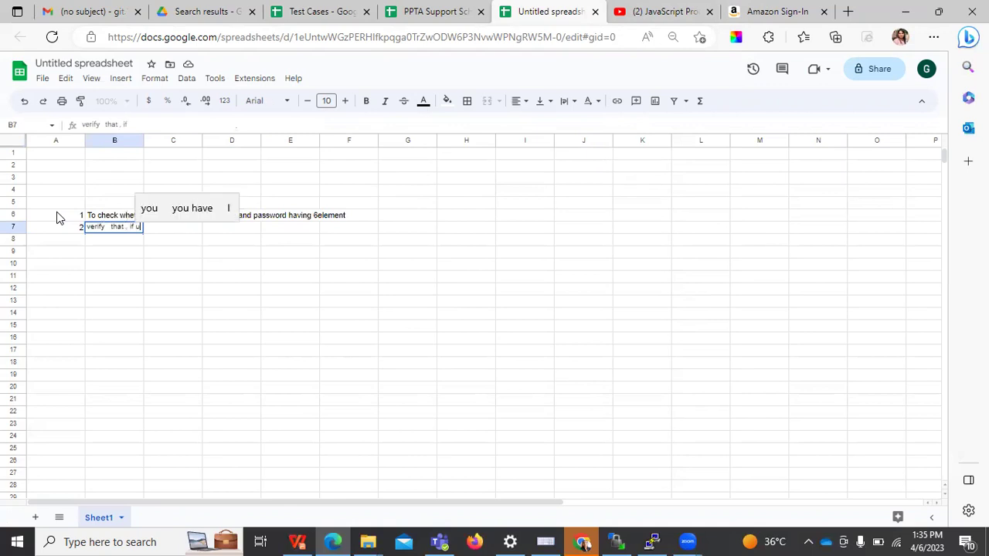
text(ser is eneter)
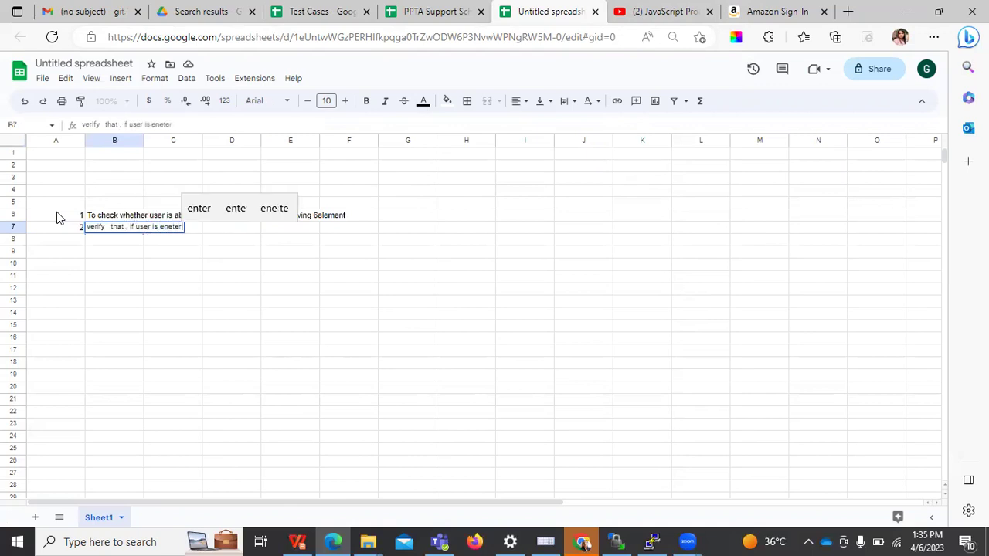
text(ing ID an)
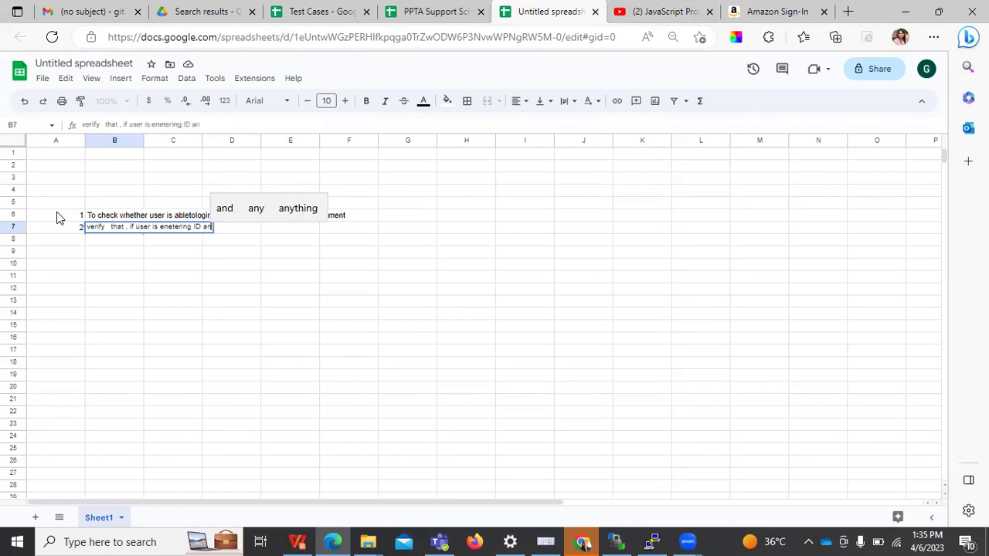
key(BackSpace)
text( and pa)
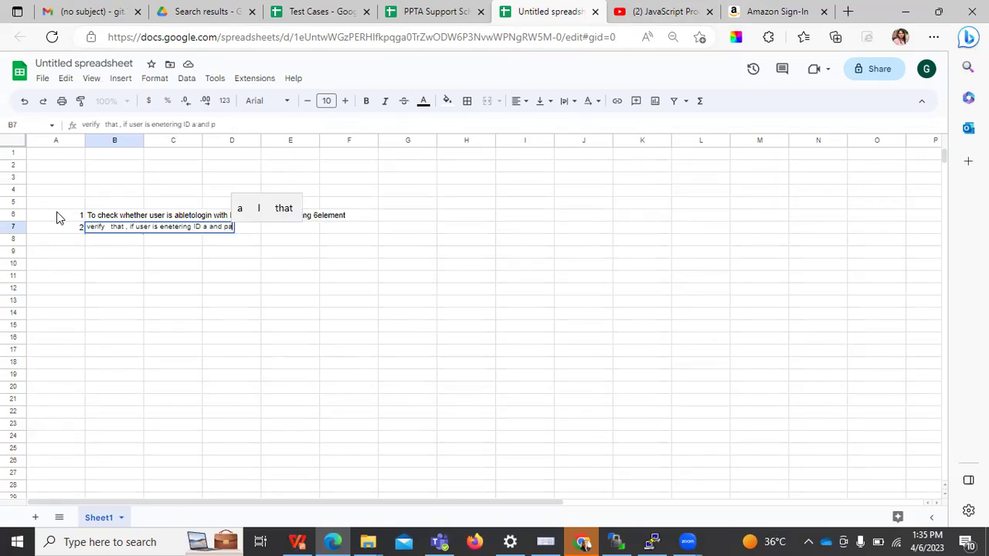
text(ssowrd of)
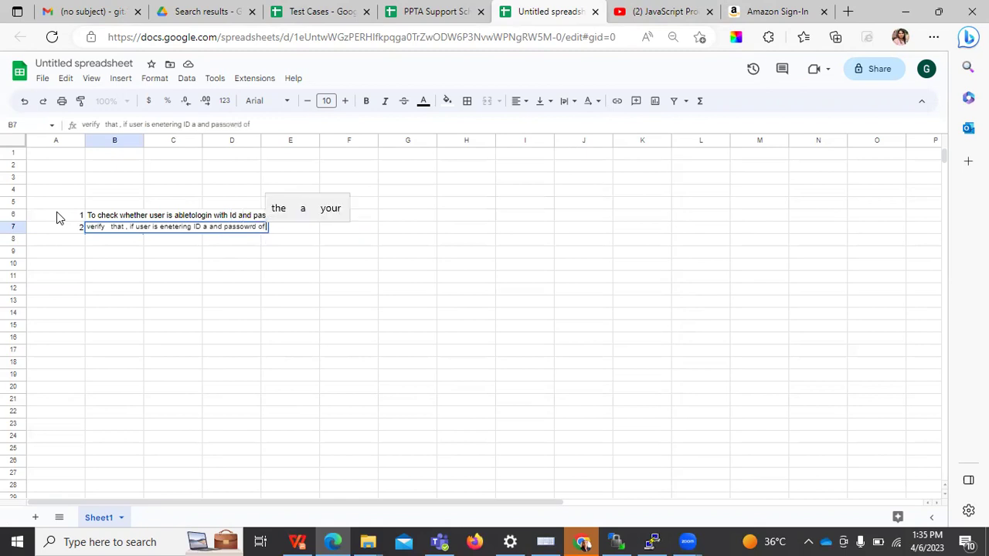
text( less than )
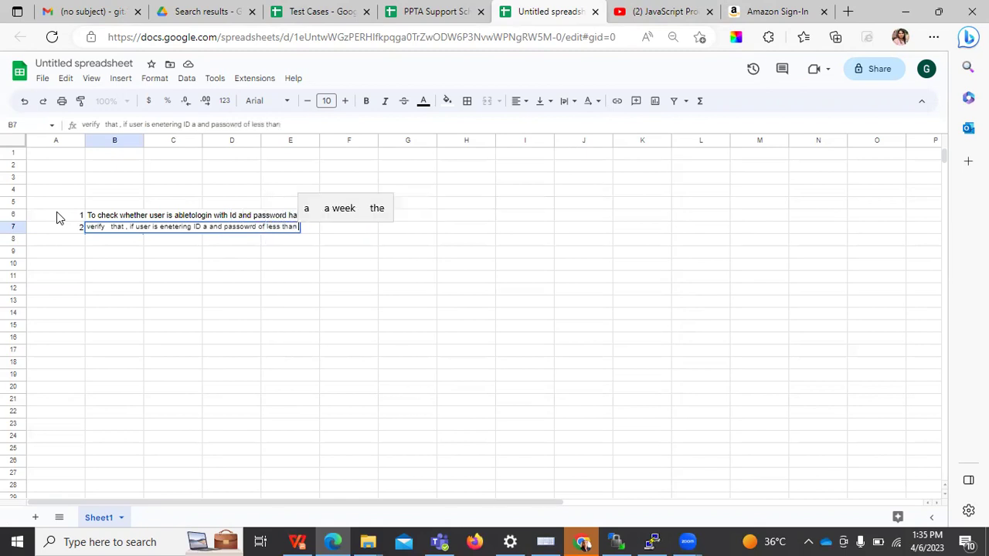
text(6 elements)
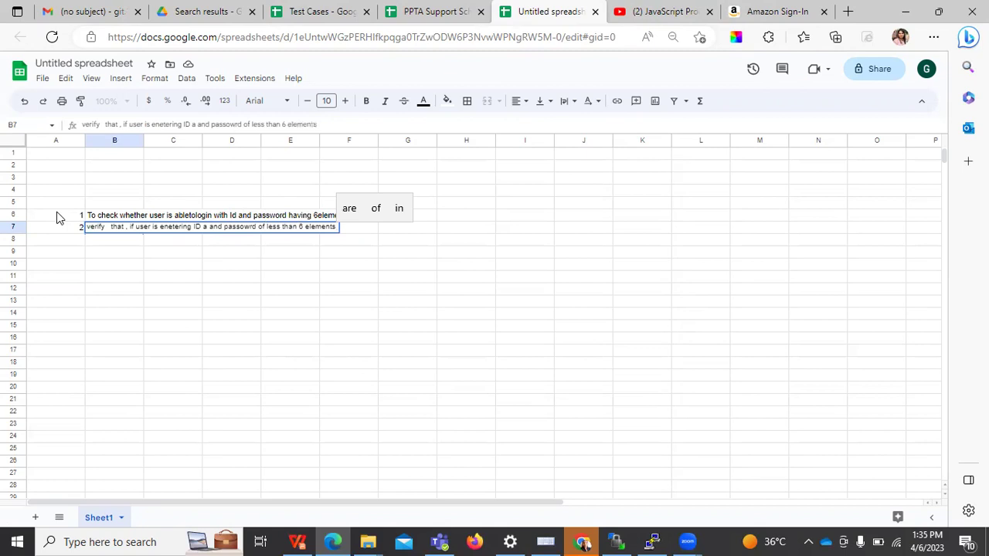
text(. . iuser)
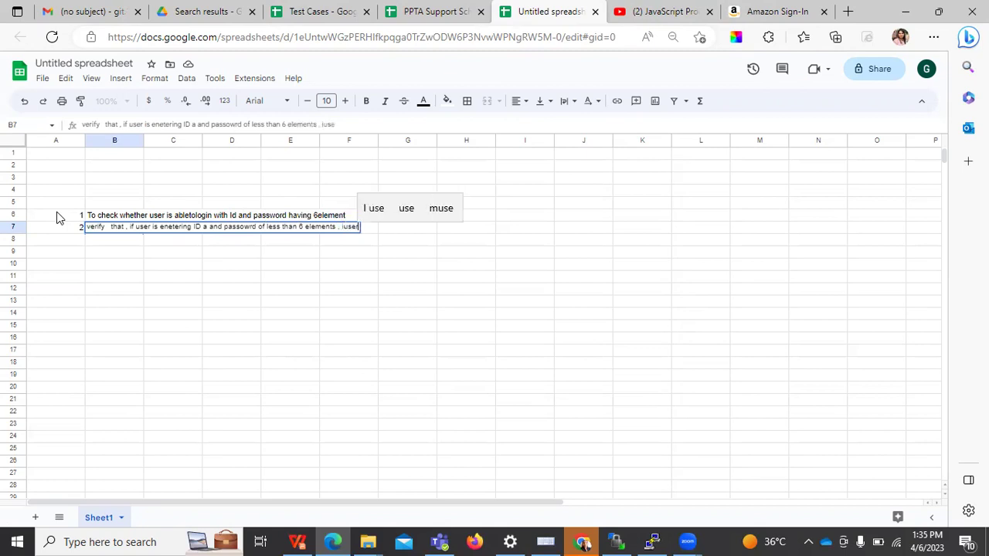
key(BackSpace)
key(BackSpace)
key(BackSpace)
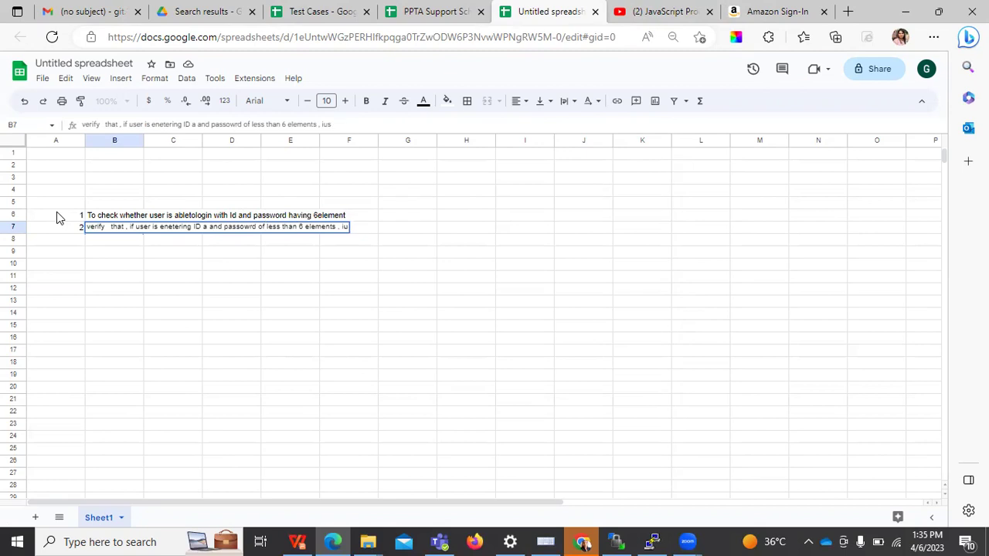
text(r should get)
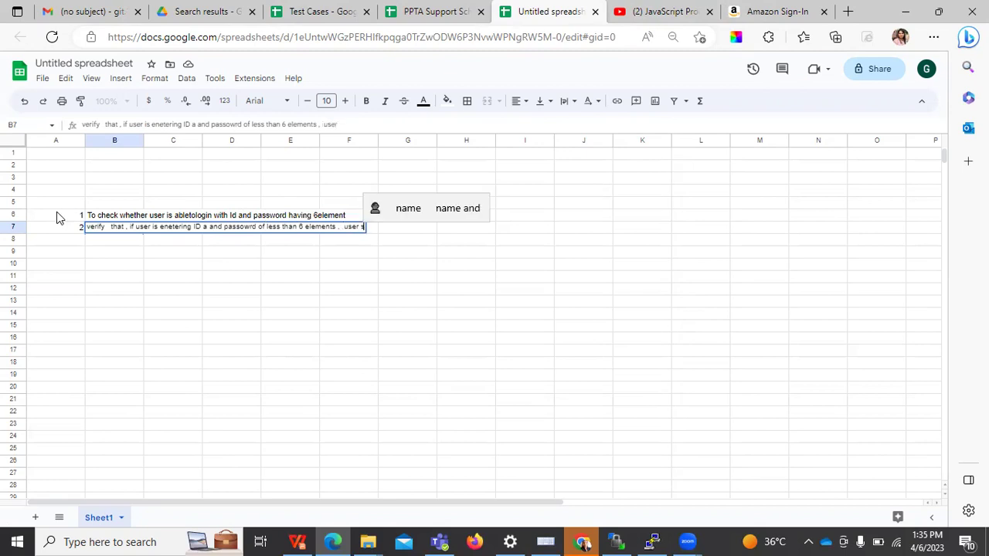
text( the messag)
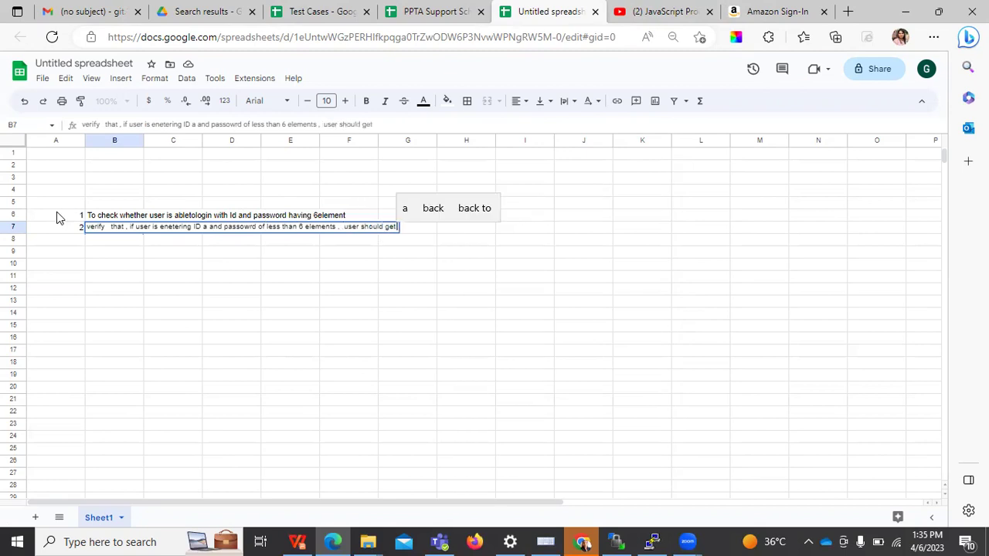
text(e as)
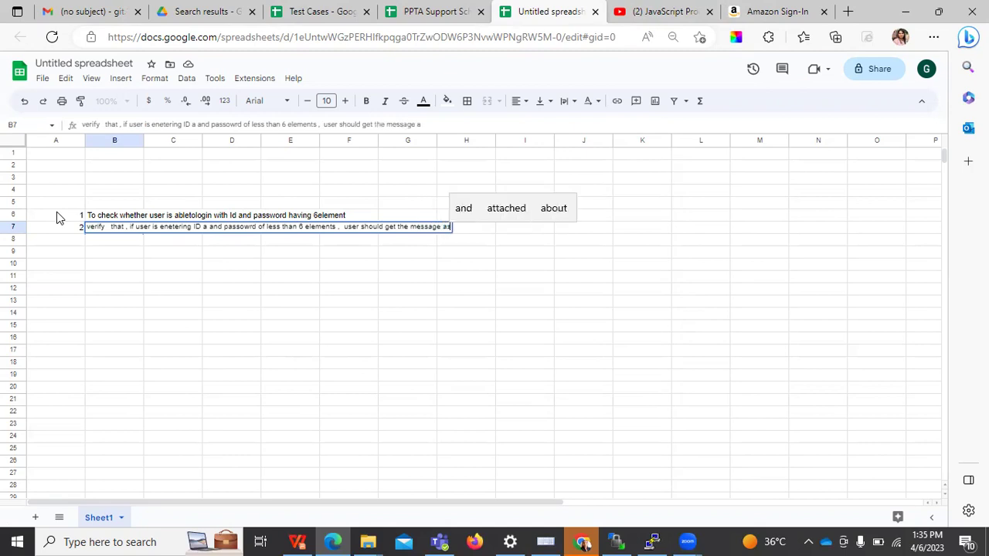
text( password is)
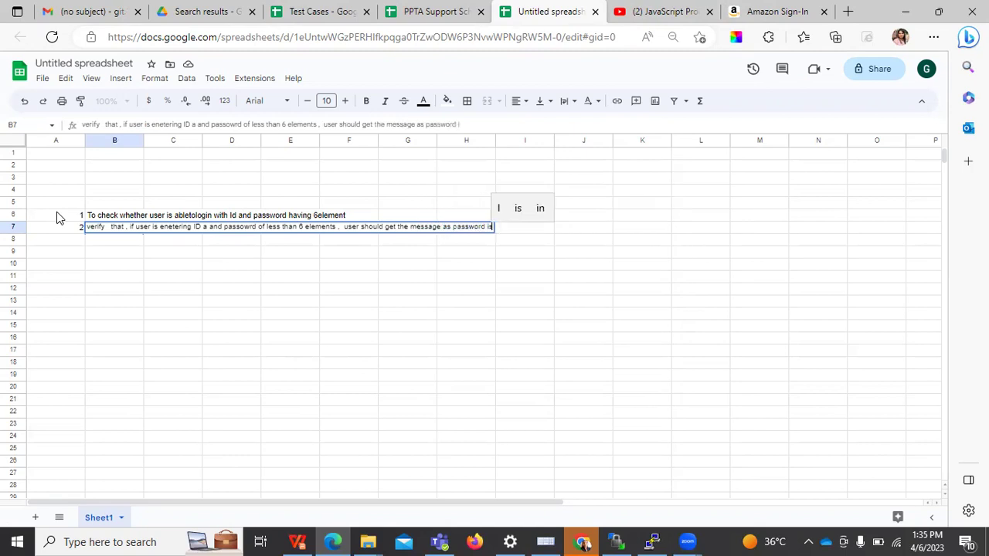
text( not correw)
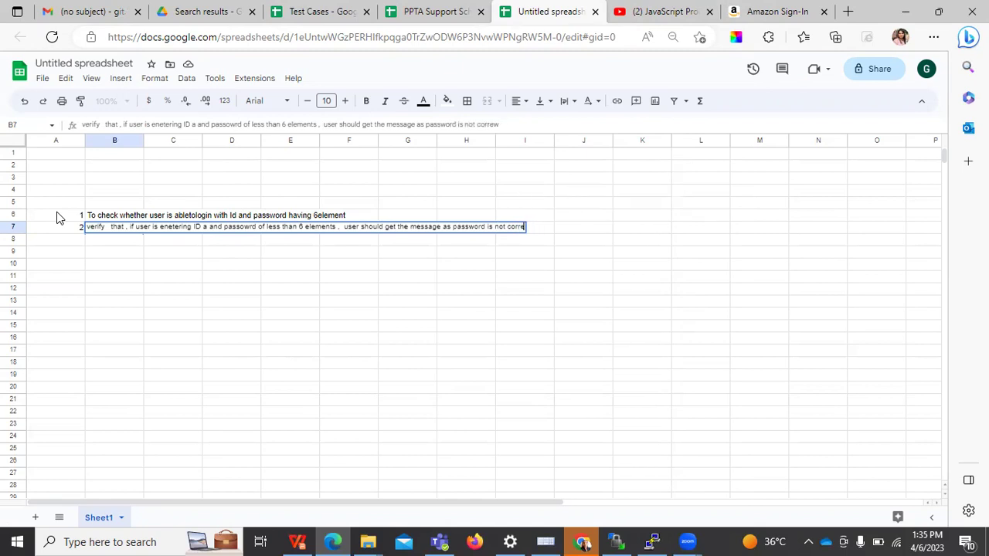
text(ctct)
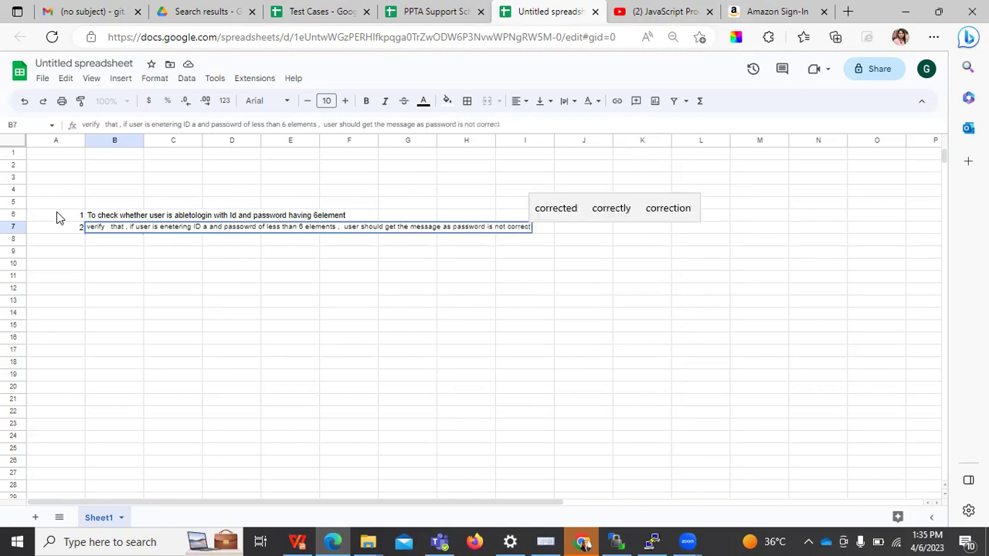
key(Return)
key(Left)
Number row 8 as 3 and enter test 3 in B8: a password over 6 elements should log in
text(3)
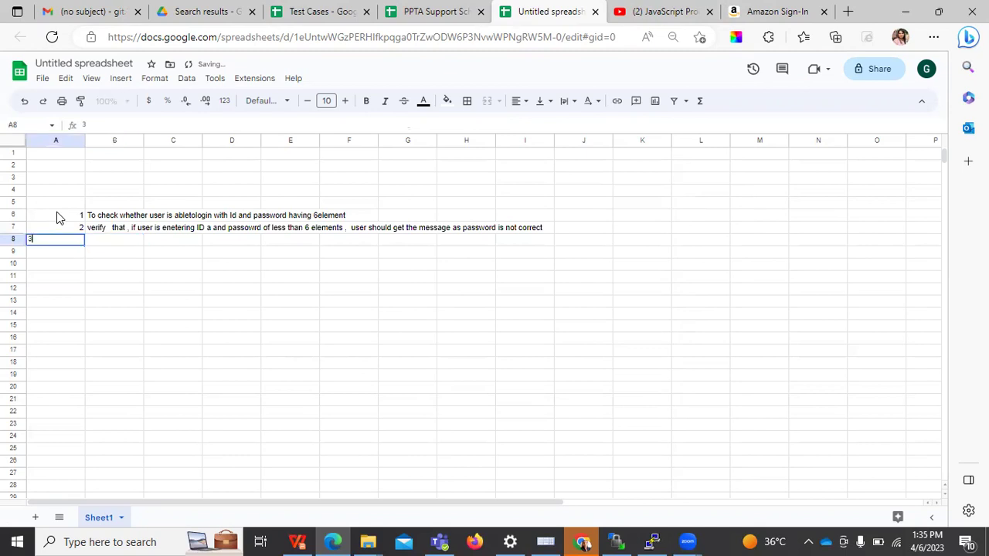
key(Tab)
text(verify tha)
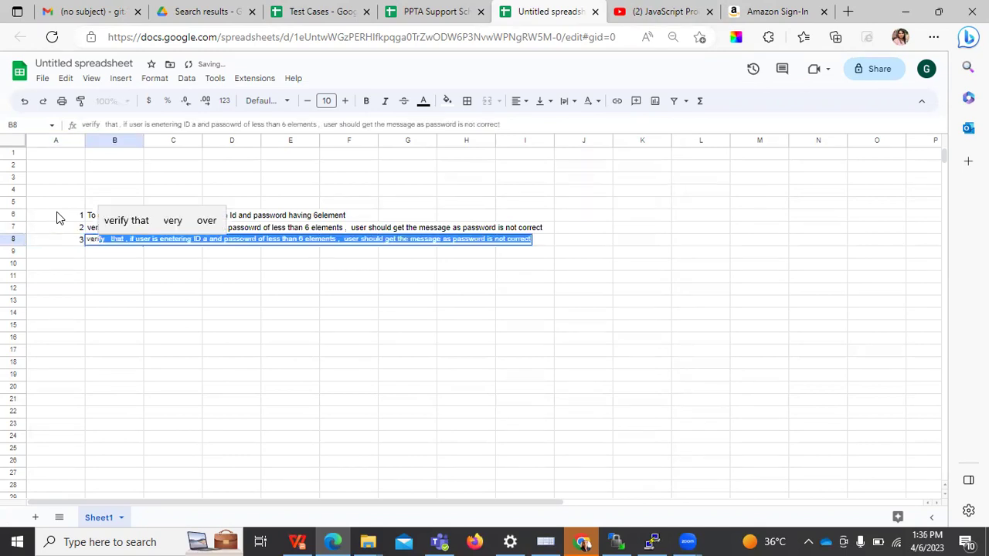
text(t  if user is)
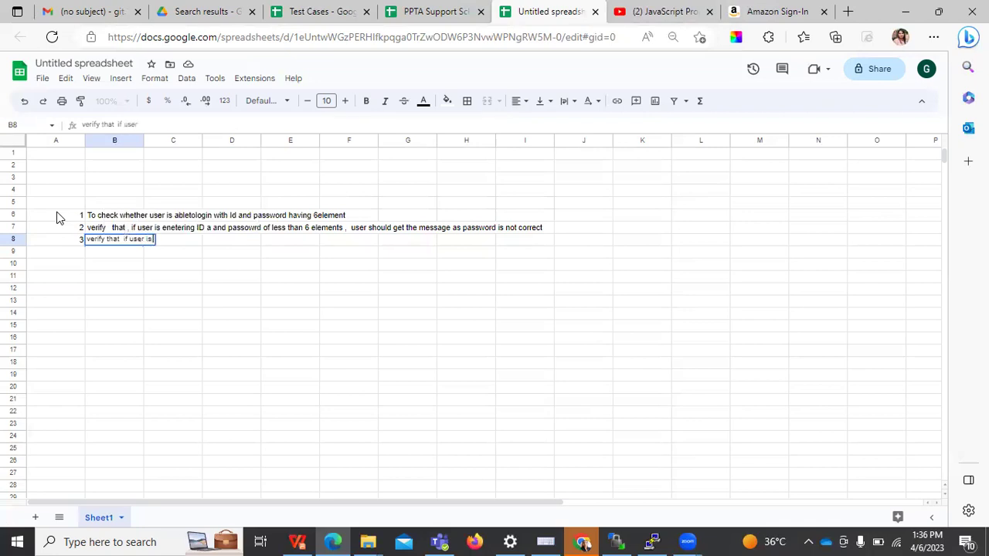
text( entering pa)
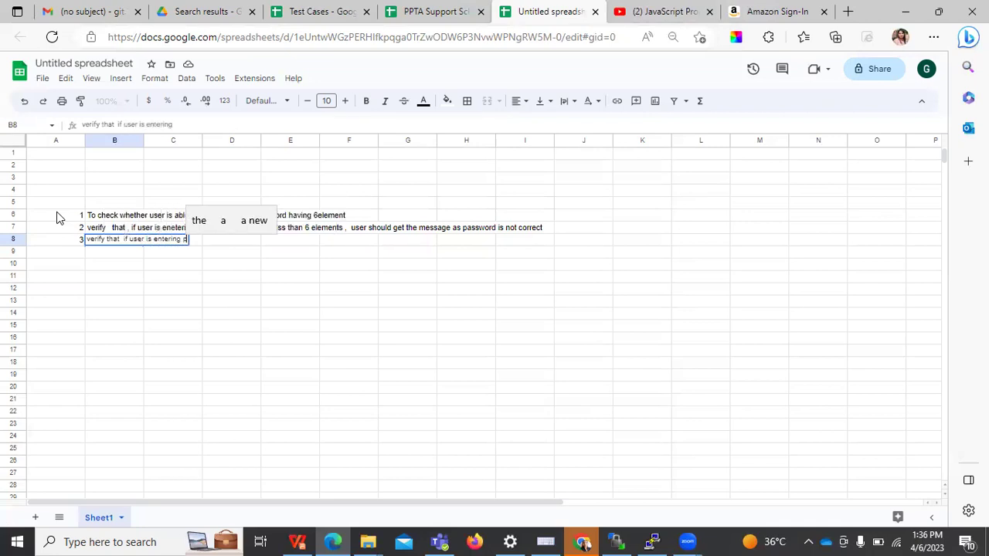
text(ssword d)
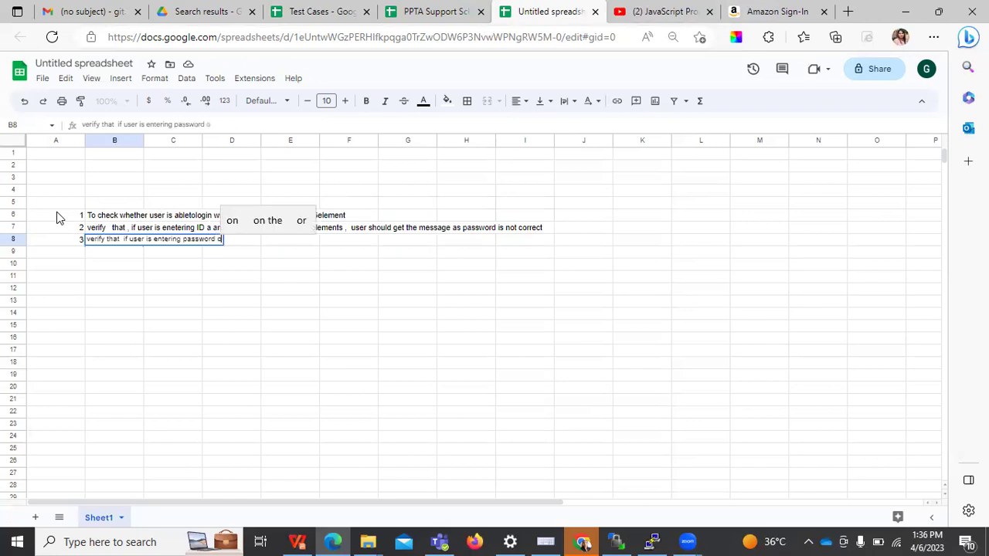
text(f len)
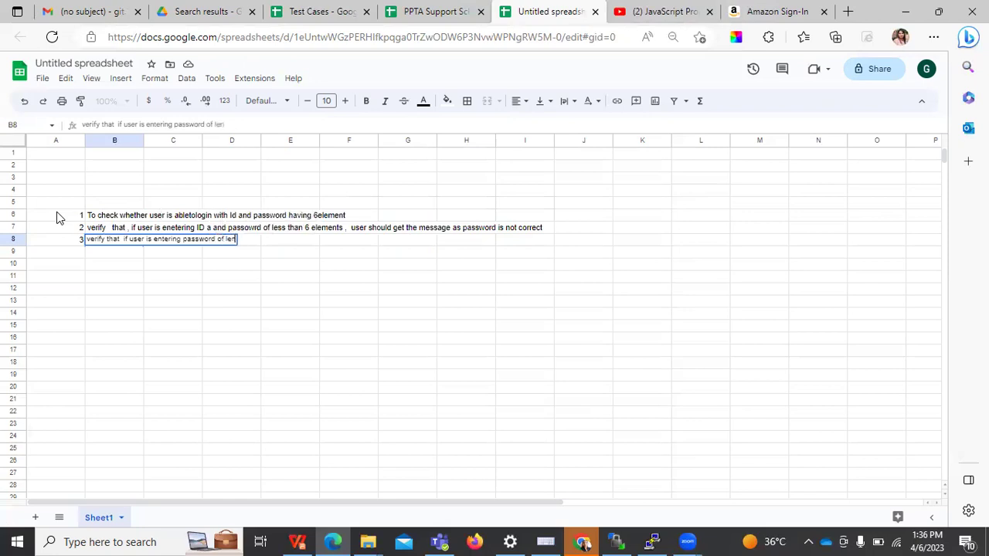
text(gth more tan )
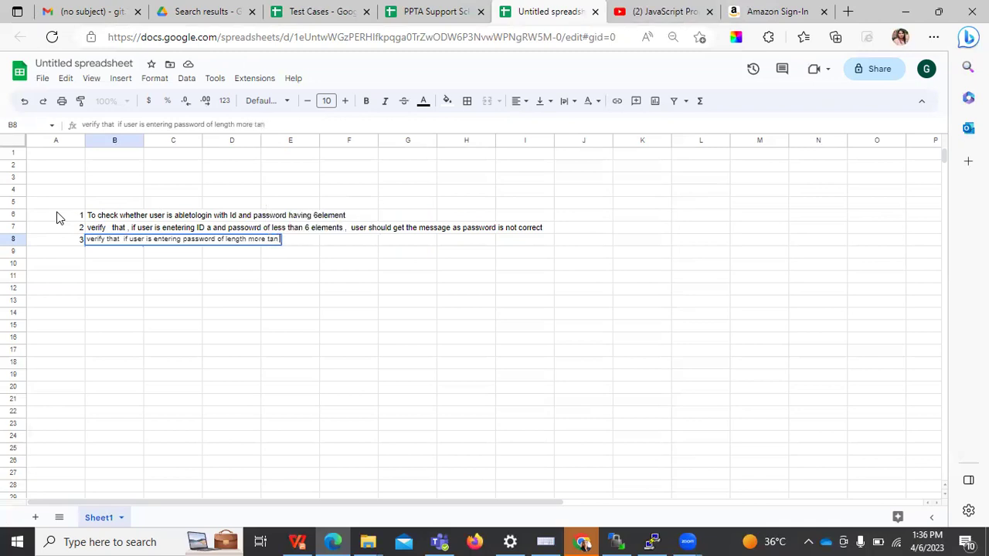
text(6 elements)
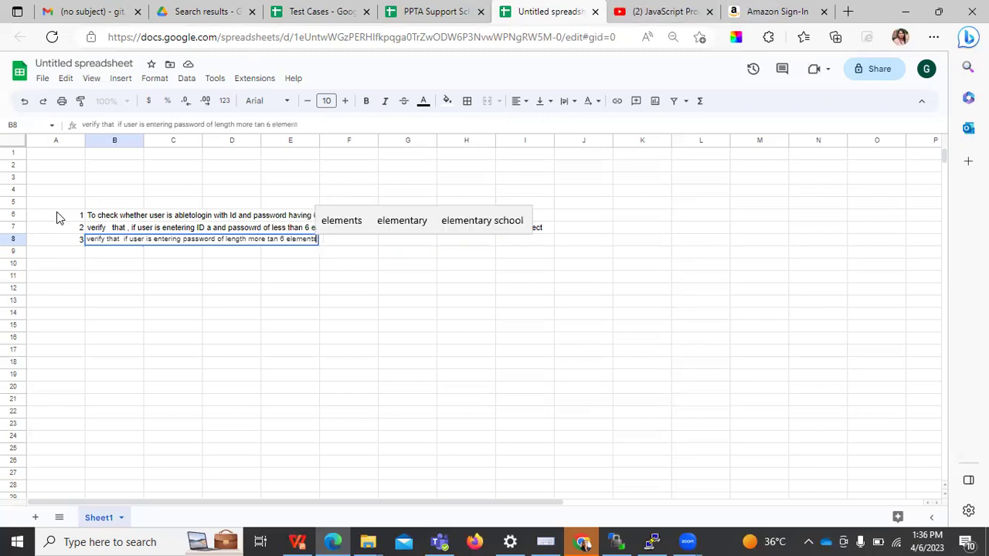
text(, my s)
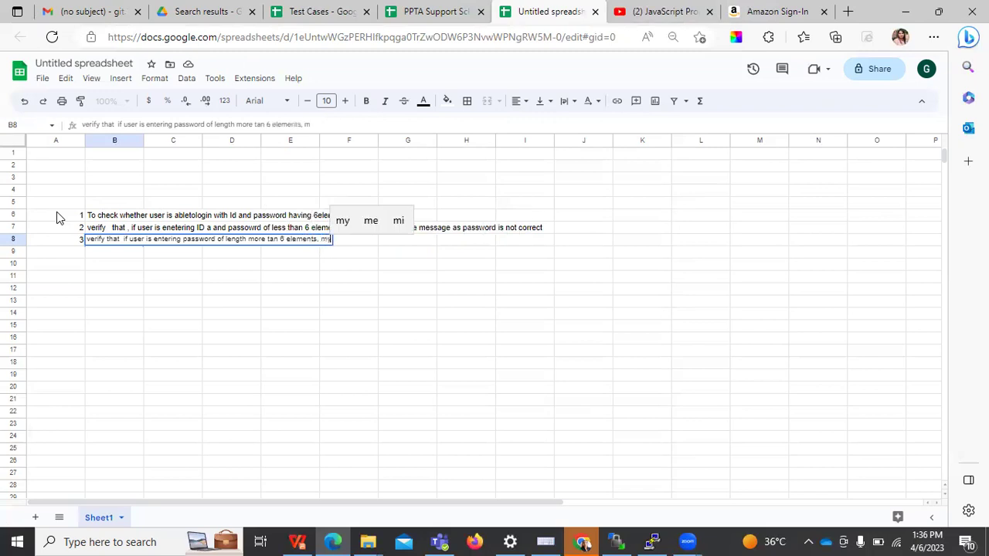
key(BackSpace)
key(BackSpace)
key(BackSpace)
text(system should login)
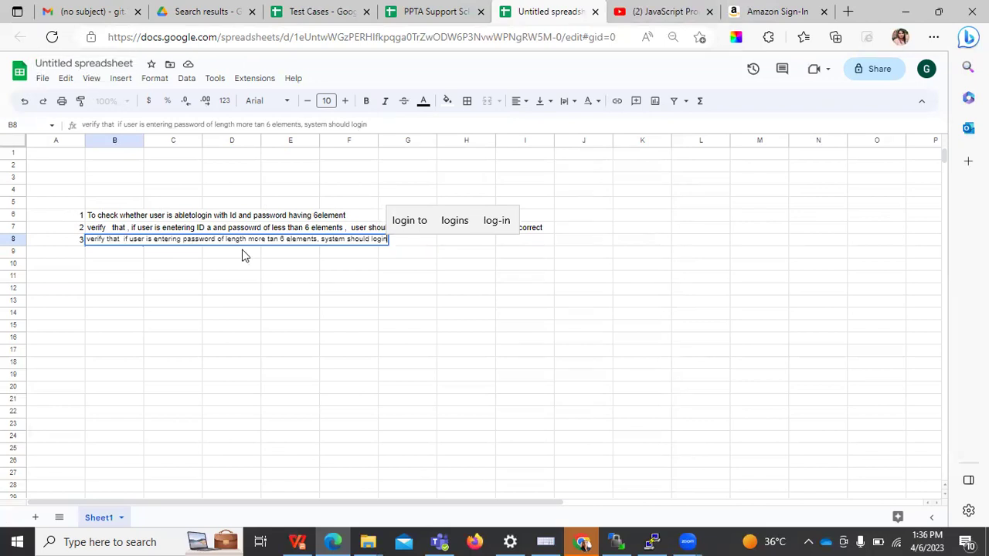
click(308, 217)
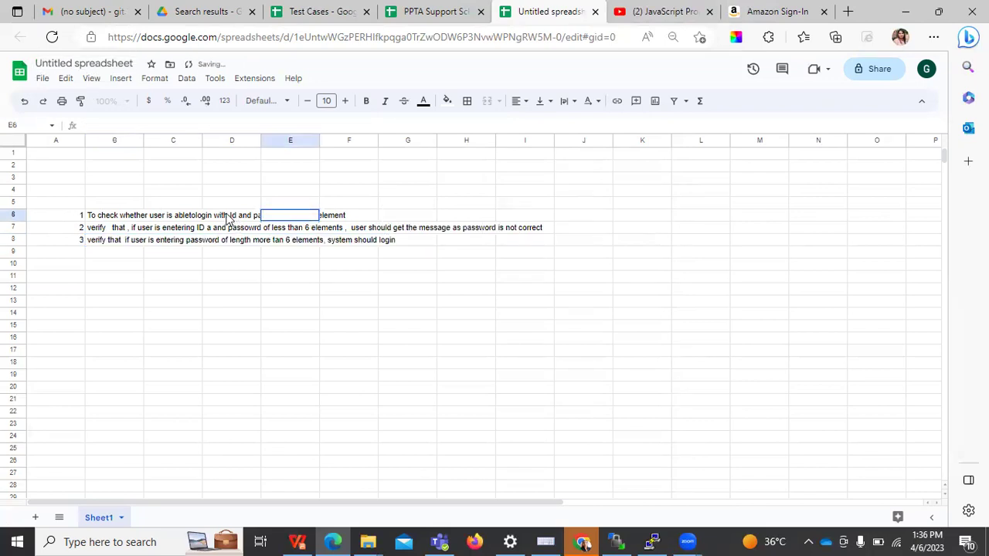
Fix B6 so it ends 'password having 6 element' with a space added
click(131, 218)
double_click(131, 218)
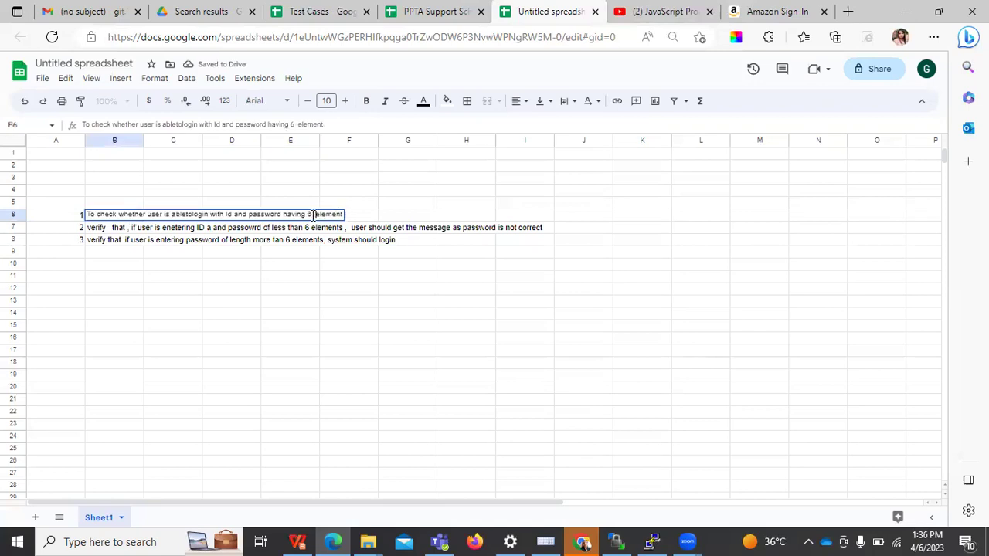
click(238, 269)
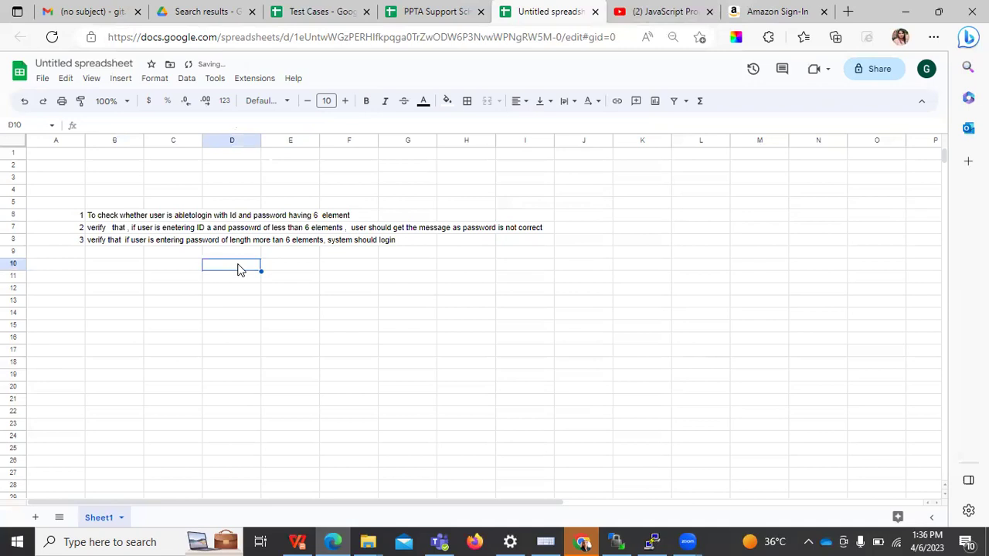
Enter 4 in A9 and review the existing descriptions in B6:B8
click(82, 252)
text(4)
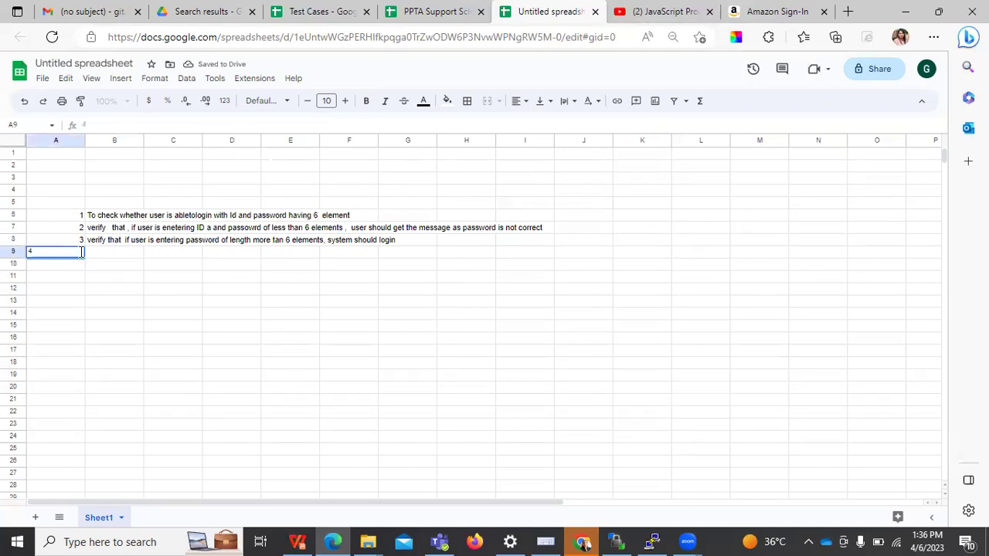
key(Tab)
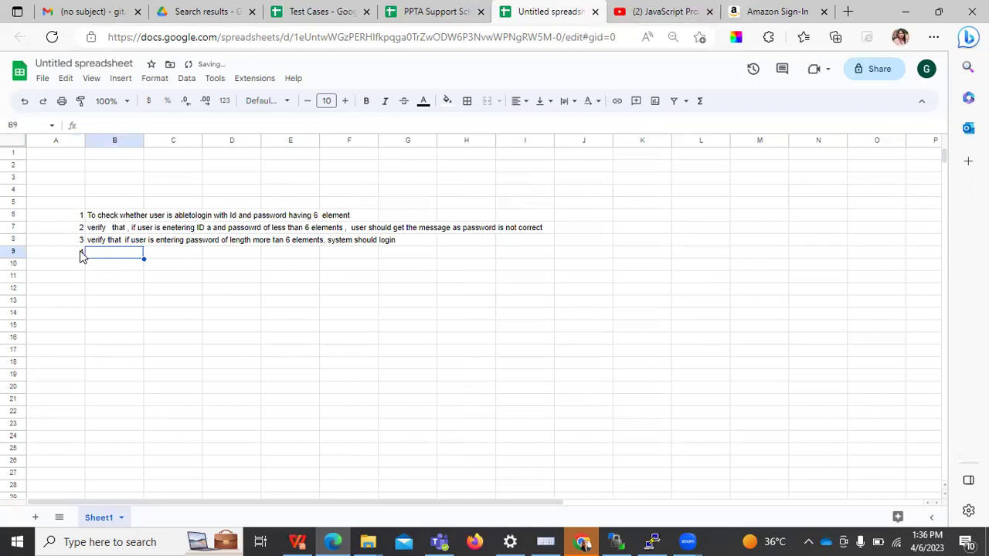
click(91, 218)
drag(91, 218, 86, 240)
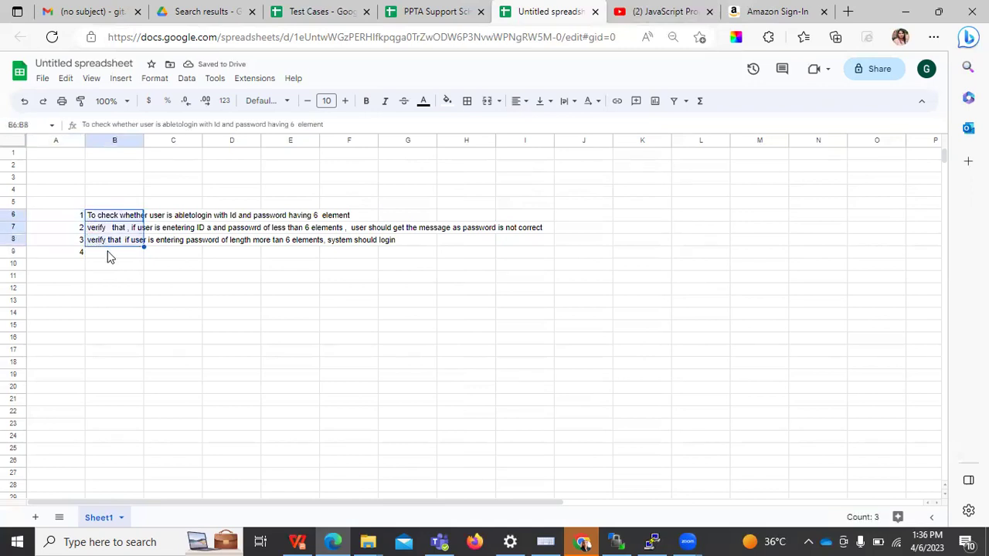
click(108, 253)
Write test 4 in B9: entering only a 6-element password should not log the user in
text(if tries)
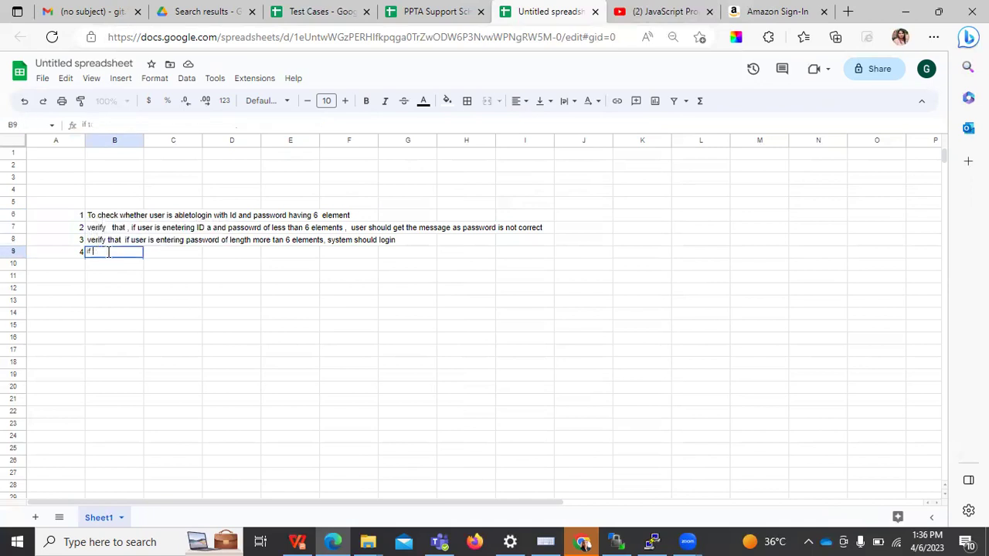
key(BackSpace)
key(BackSpace)
text(nuser try)
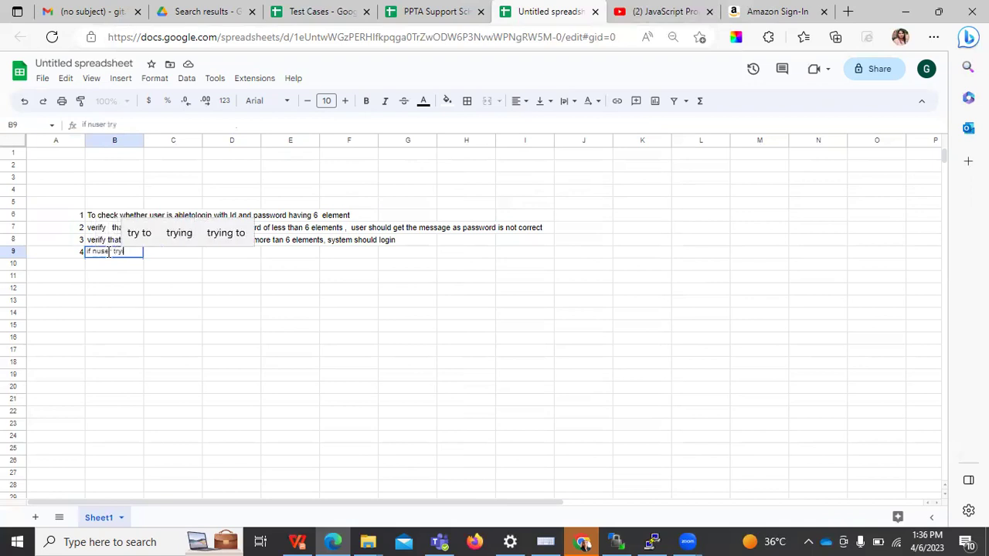
text(ing to enter the password)
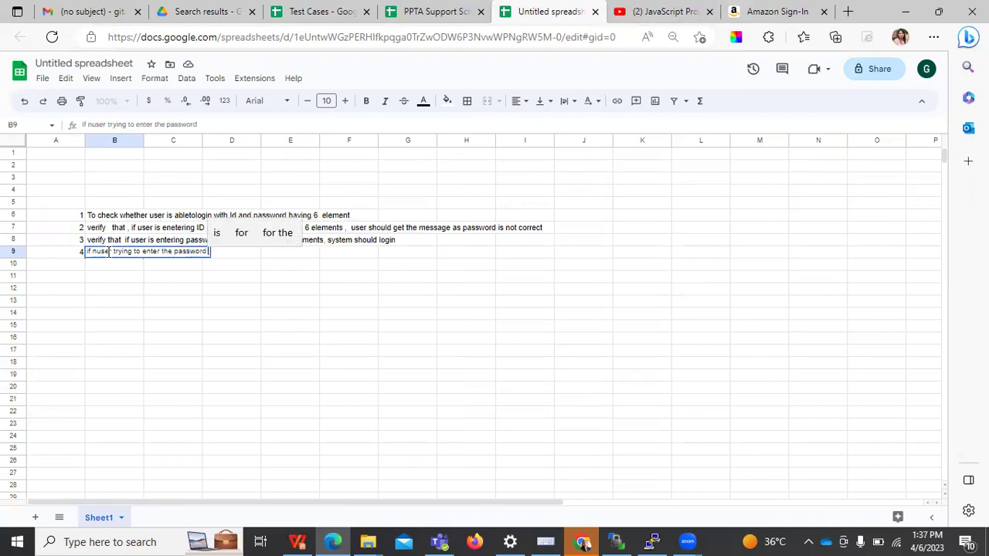
text( of )
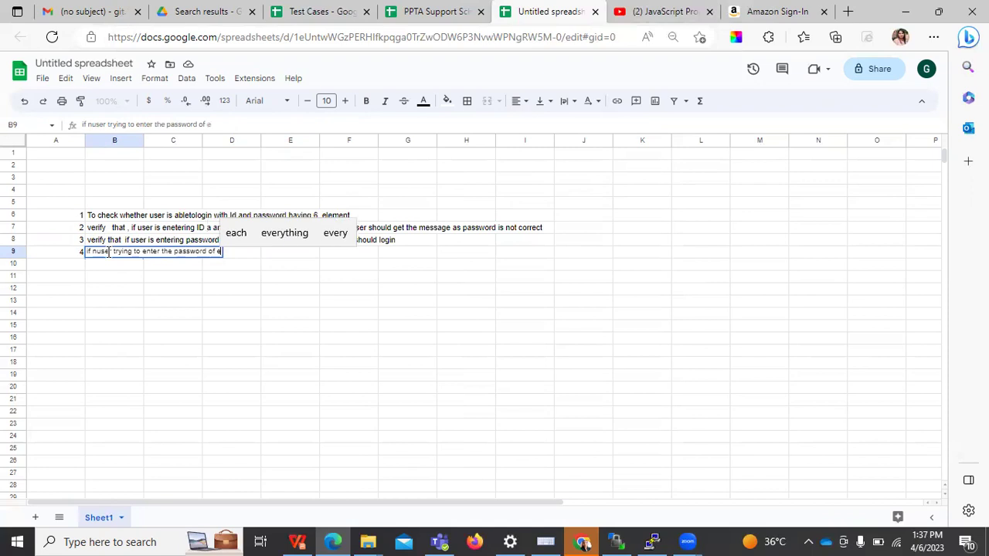
text( 6 lements)
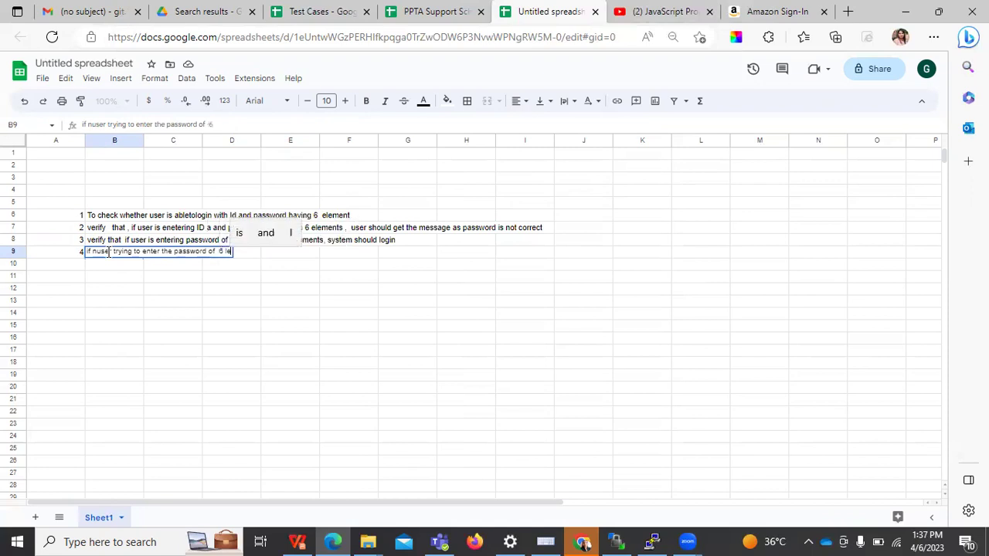
text( and)
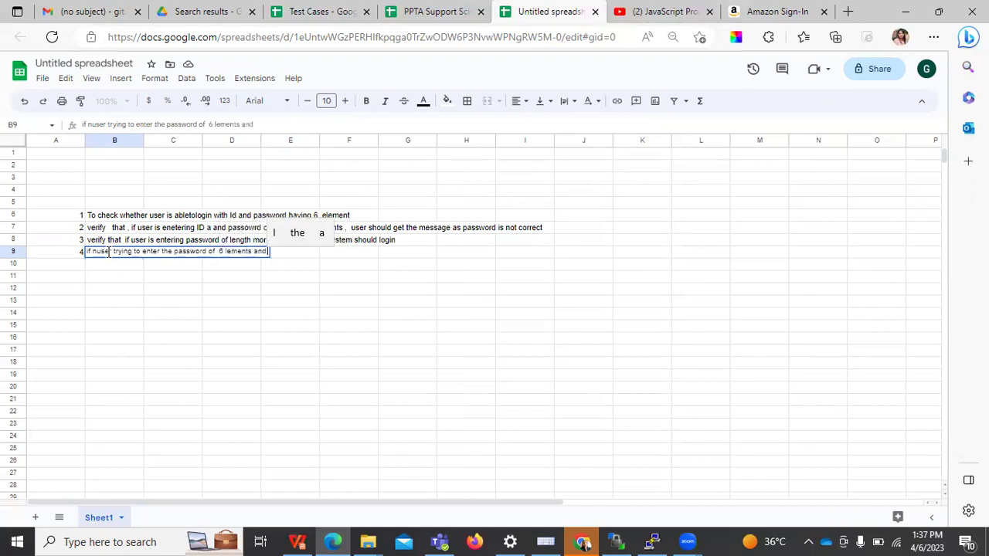
key(BackSpace)
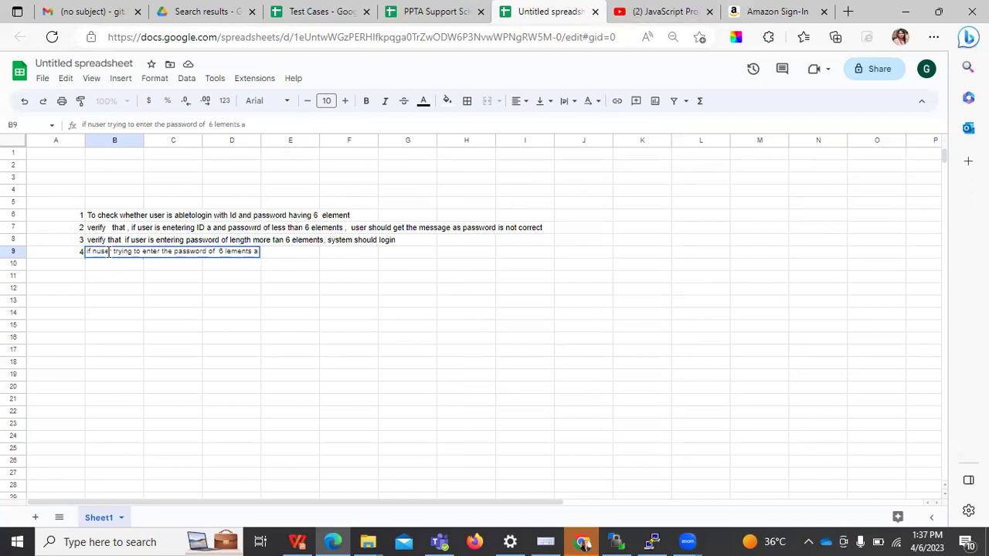
text(el)
key(BackSpace)
key(BackSpace)
key(BackSpace)
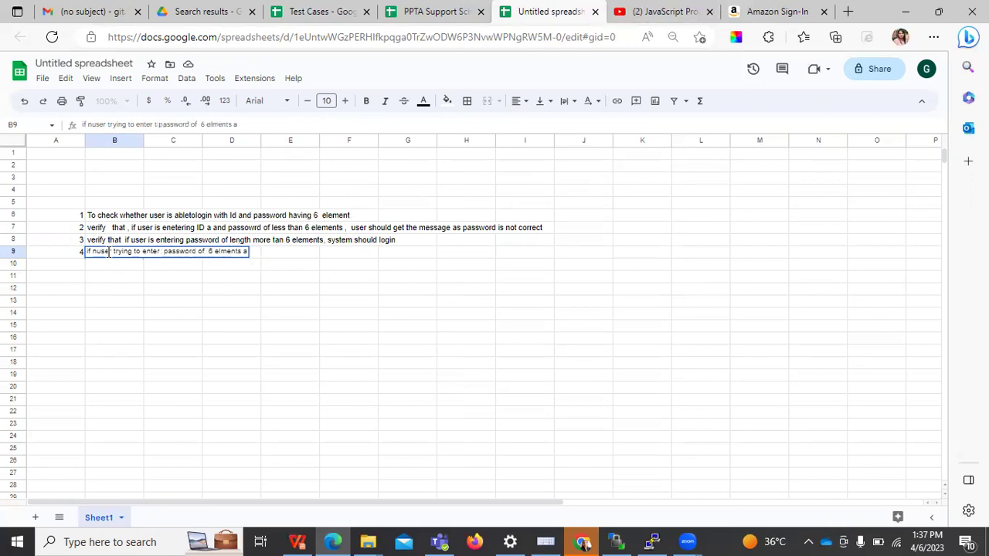
text(only)
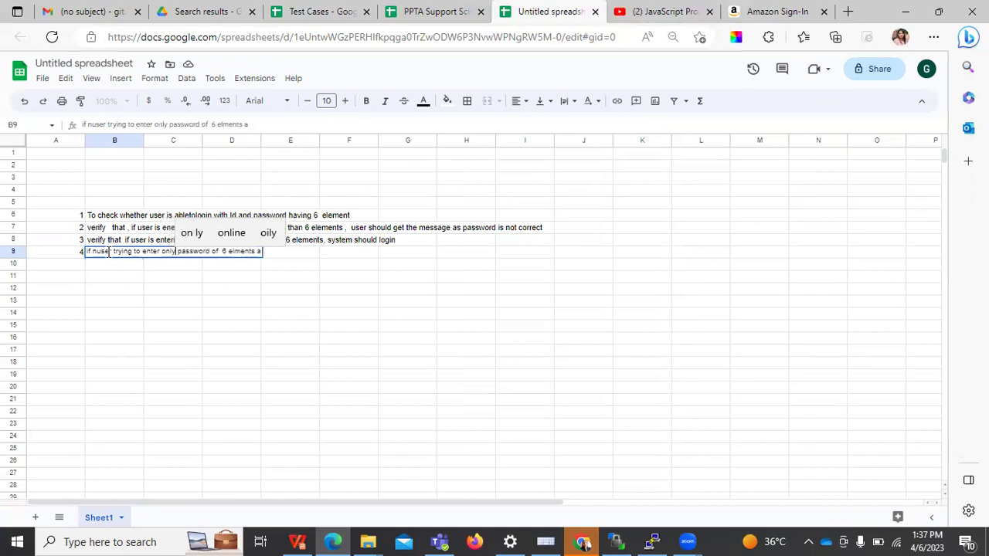
key(ctrl+Right)
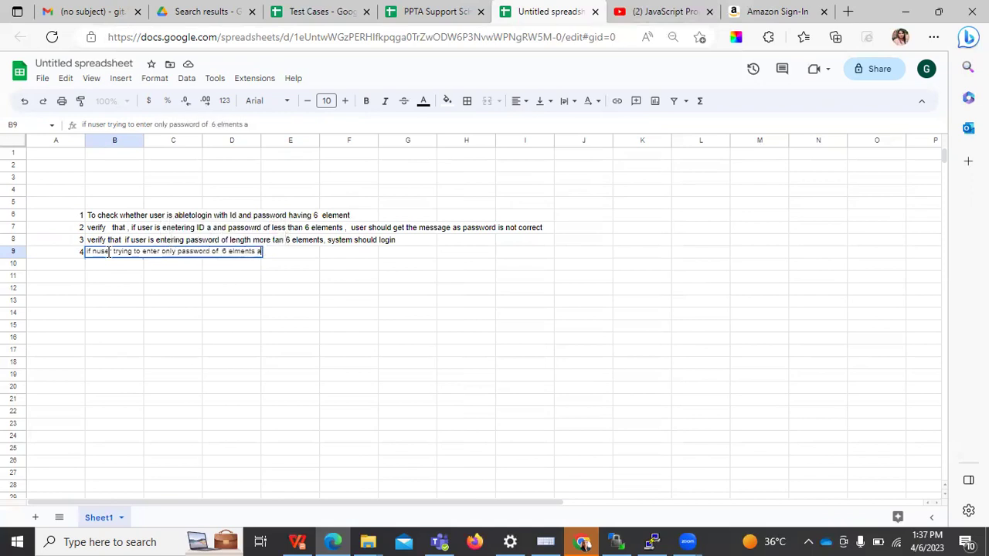
text(n )
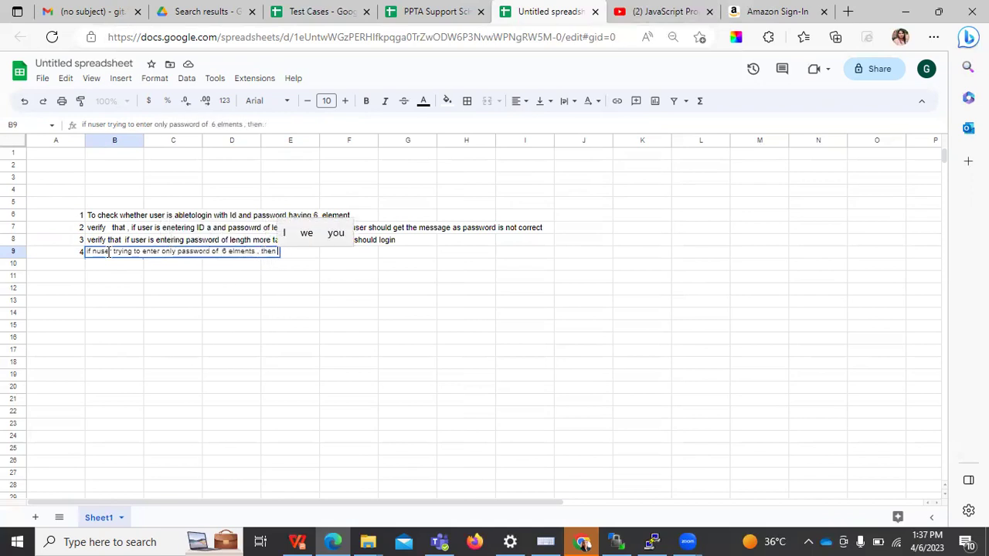
text( syste)
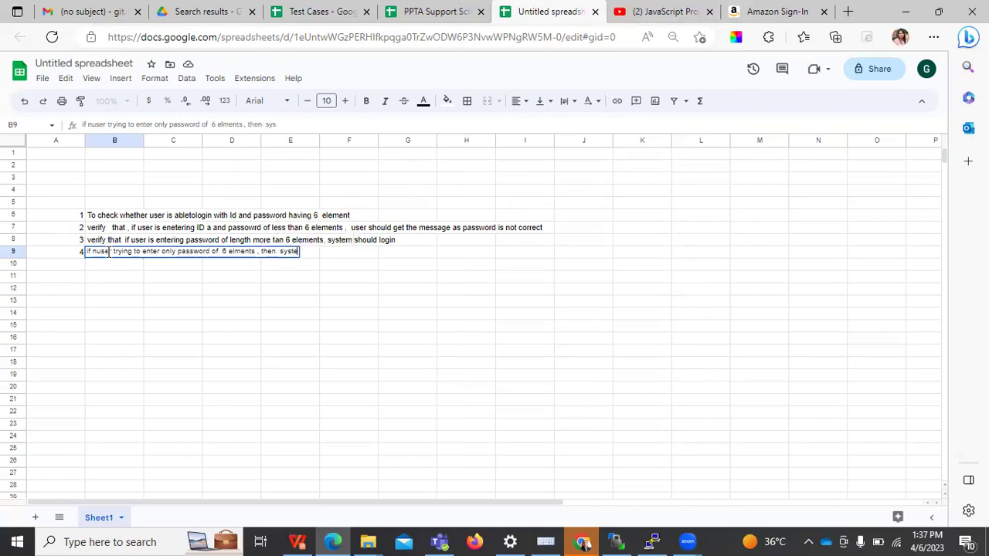
text(m should)
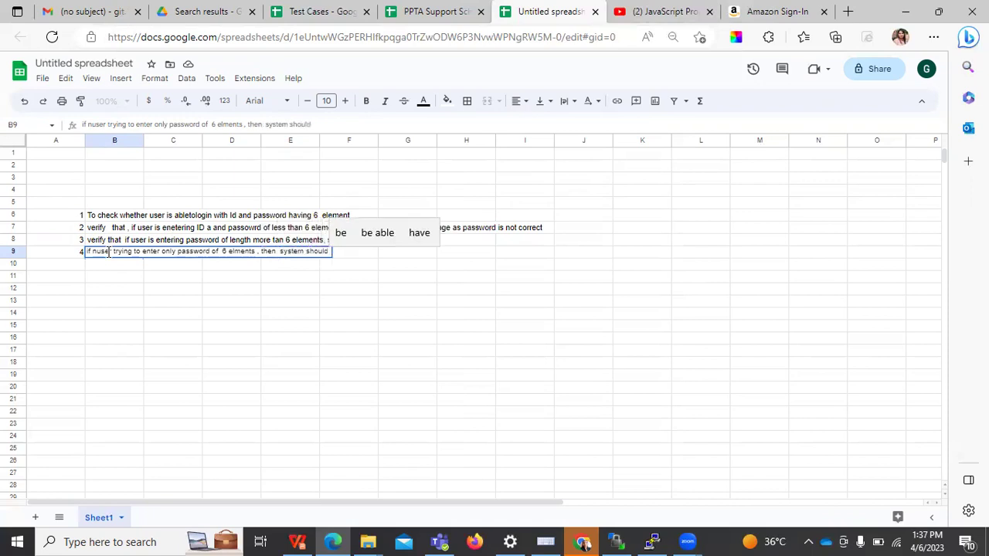
text( not get lo)
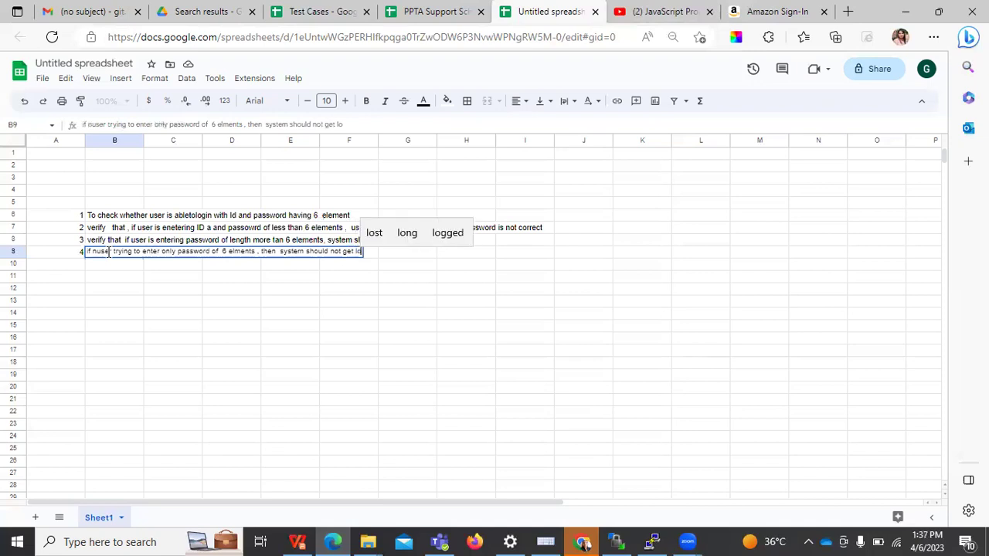
text(gged )
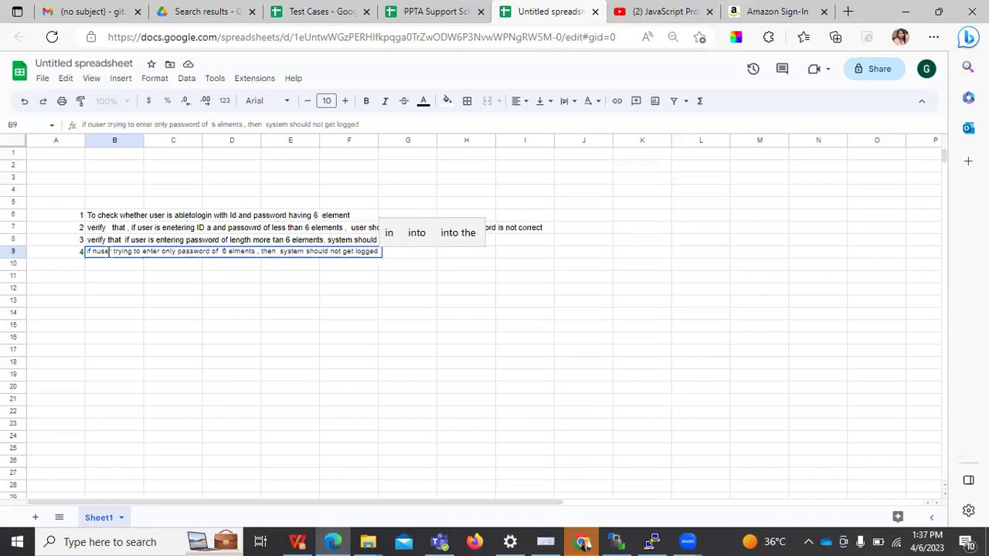
text(in)
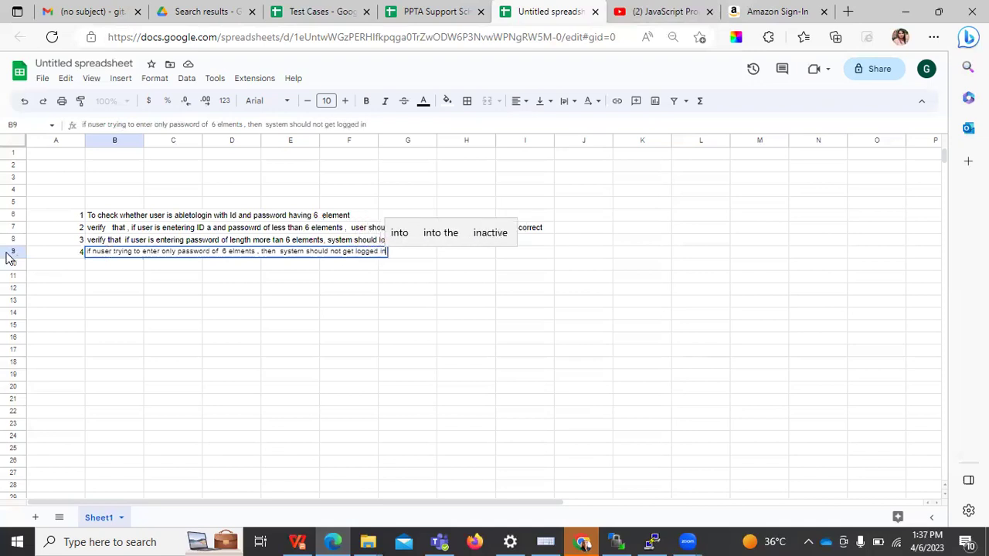
click(69, 267)
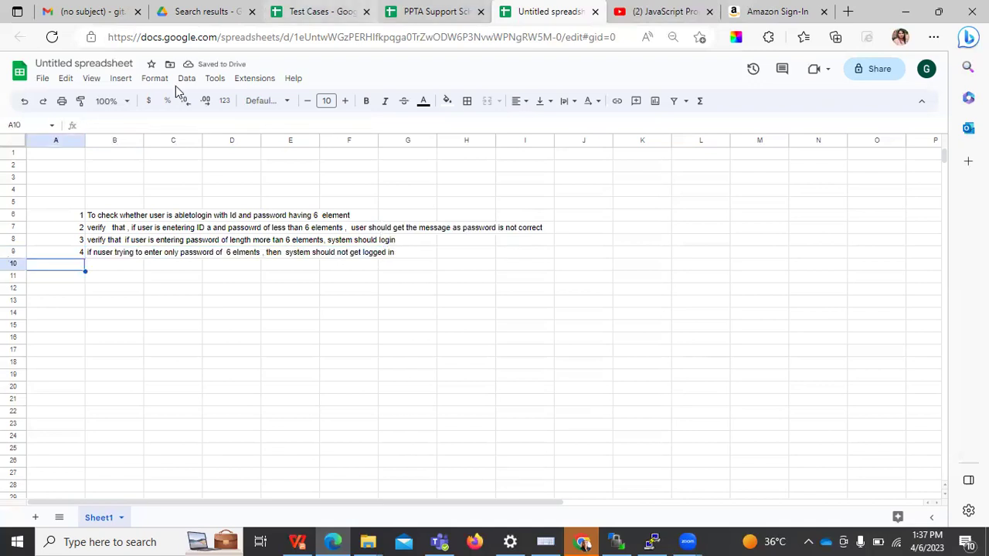
key(ctrl+shift+Tab)
key(ctrl+shift+Tab)
Paste into the Test Cases title cell, then move the Untitled spreadsheet to its own maximized window
click(152, 369)
text(If user is entering the website, then system should open it)
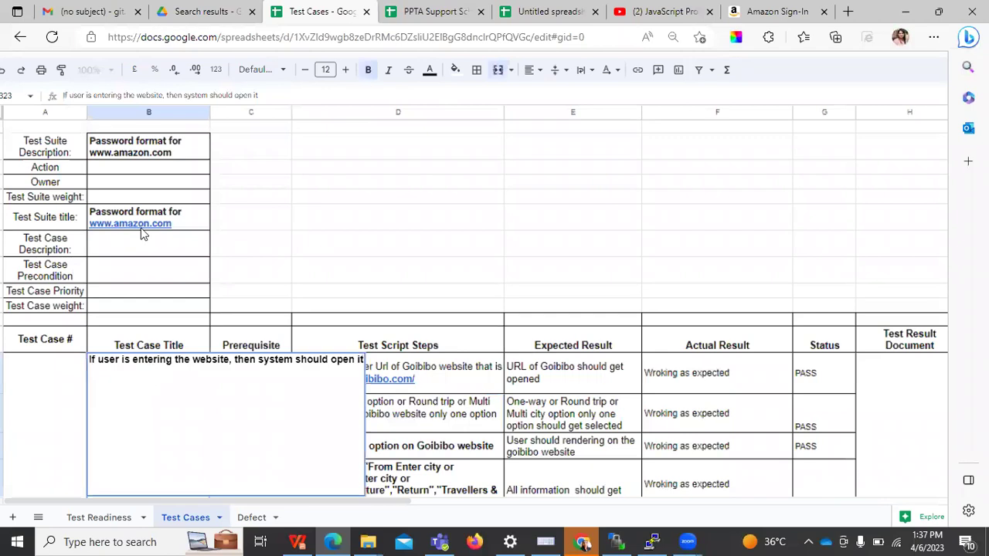
key(ctrl+Tab)
key(ctrl+Tab)
key(ctrl+shift+Tab)
key(ctrl+shift+Tab)
click(437, 353)
key(ctrl+Tab)
key(ctrl+Tab)
key(ctrl+w)
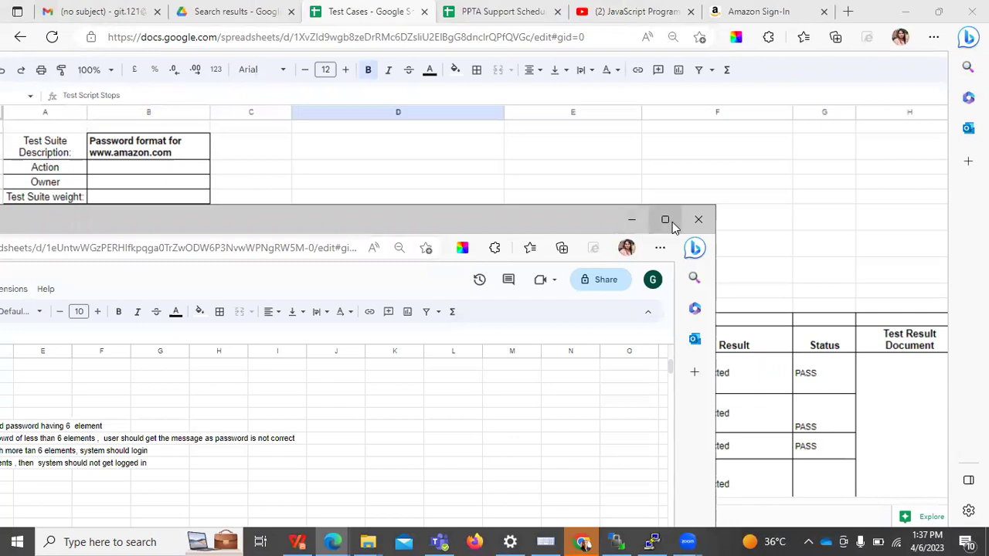
click(666, 221)
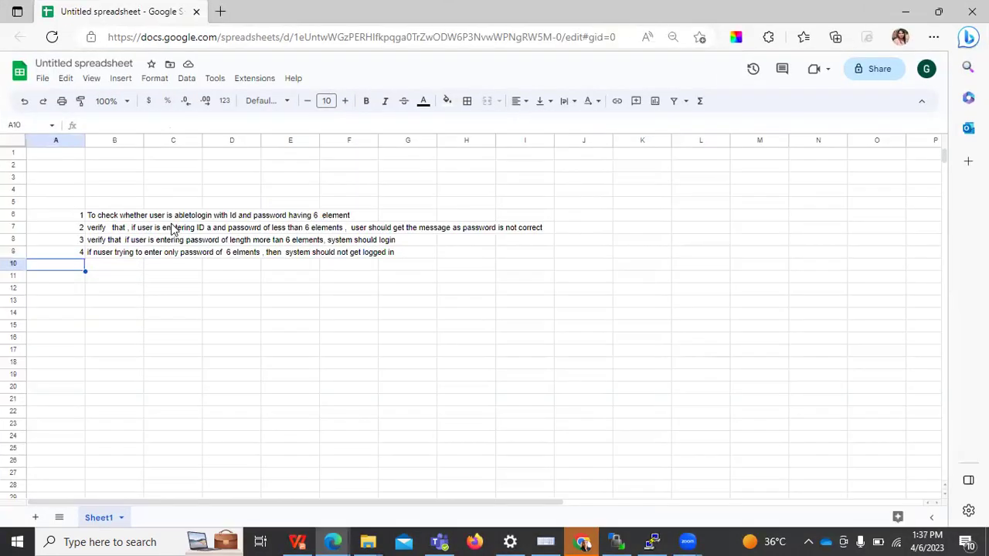
click(102, 218)
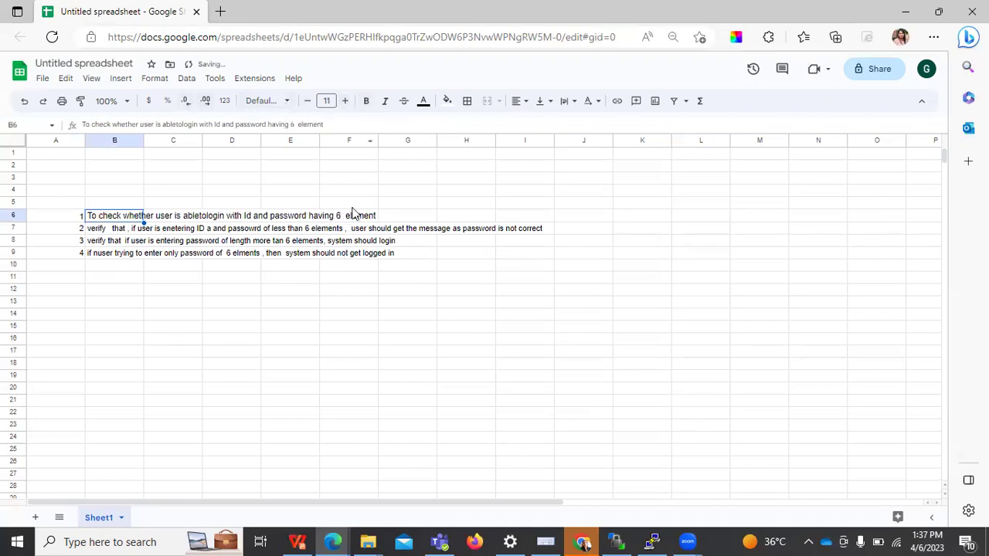
Raise the B6 heading to font size 18 and make row 6 bold
click(347, 106)
click(347, 106)
click(347, 107)
click(347, 107)
click(347, 107)
click(347, 106)
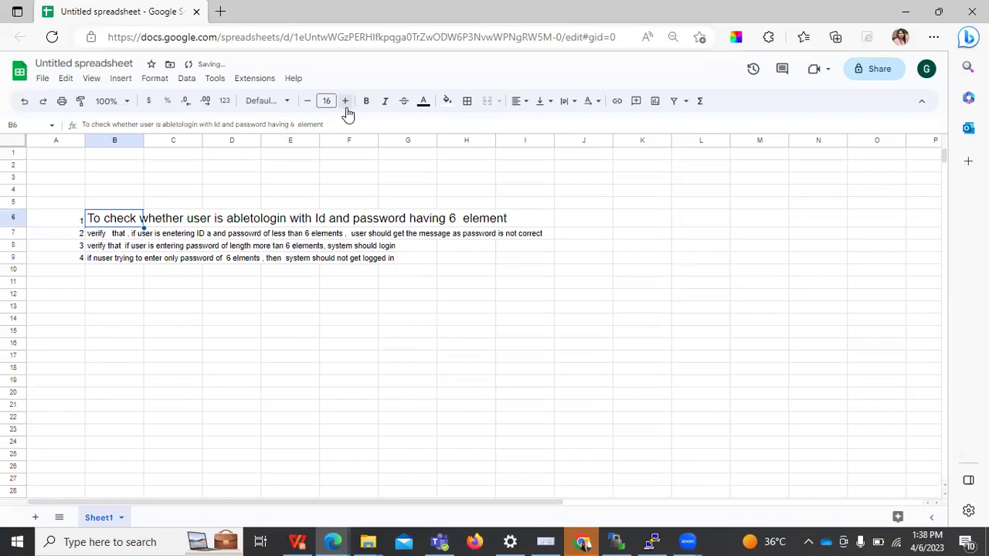
click(347, 107)
click(347, 106)
click(13, 219)
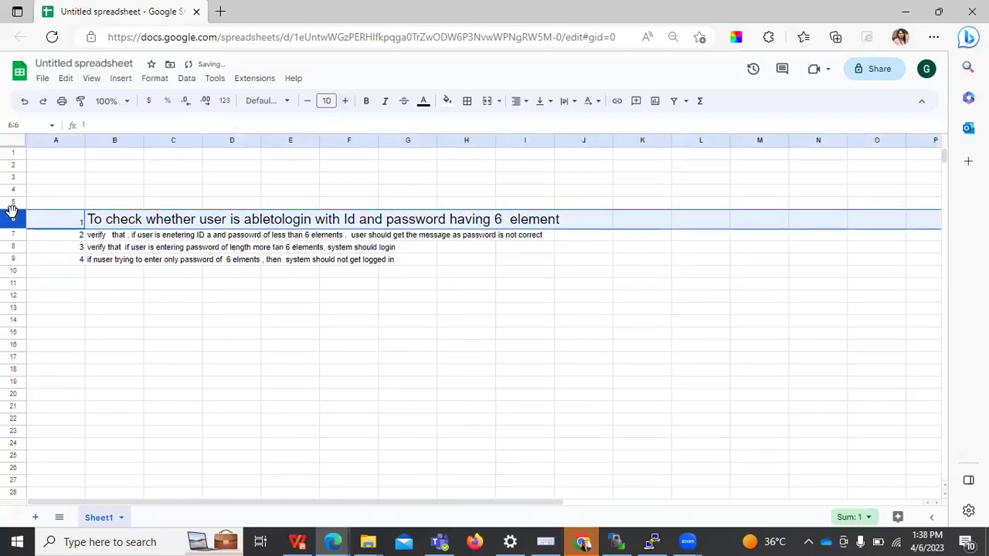
click(366, 102)
click(526, 335)
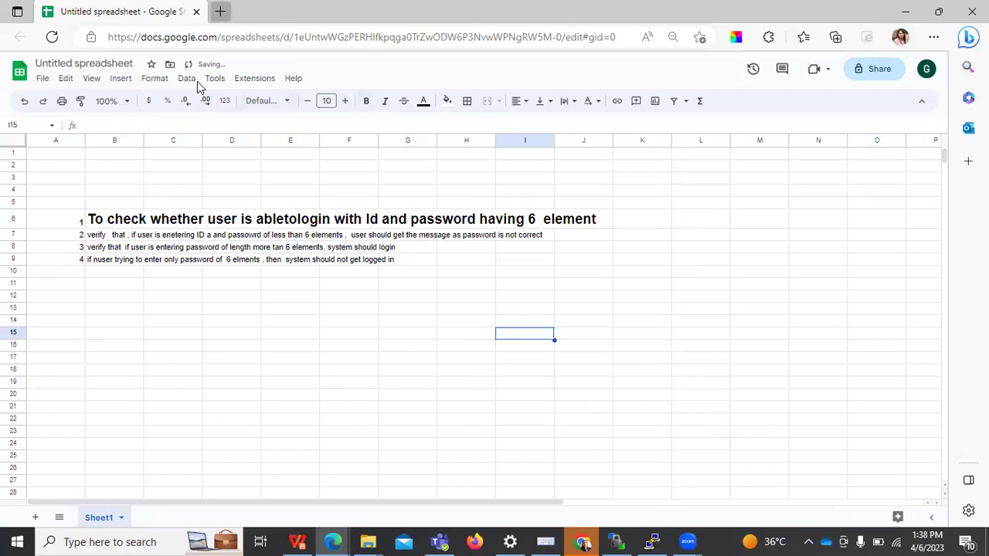
Open amazon.com in a new browser tab and return to the spreadsheet
key(ctrl+t)
text(amazon)
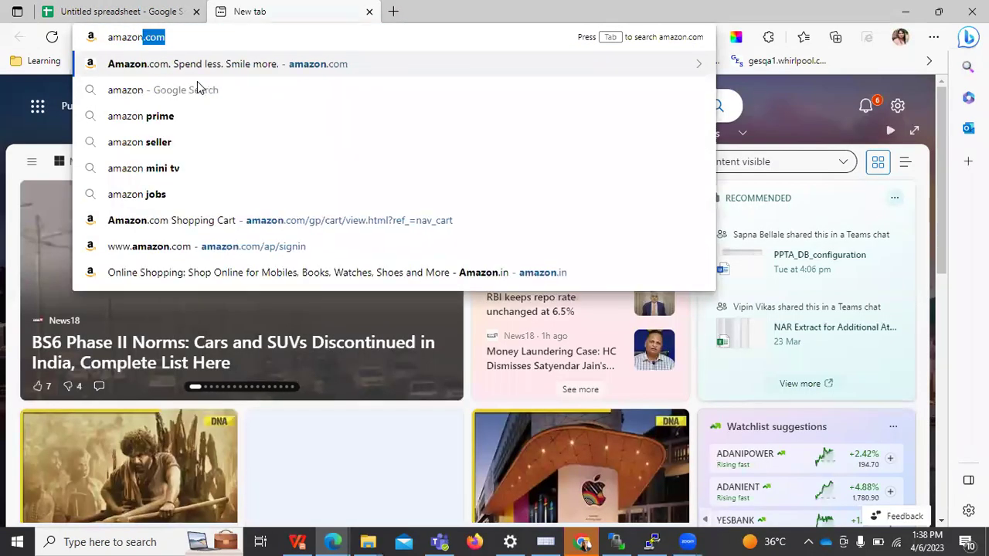
key(Return)
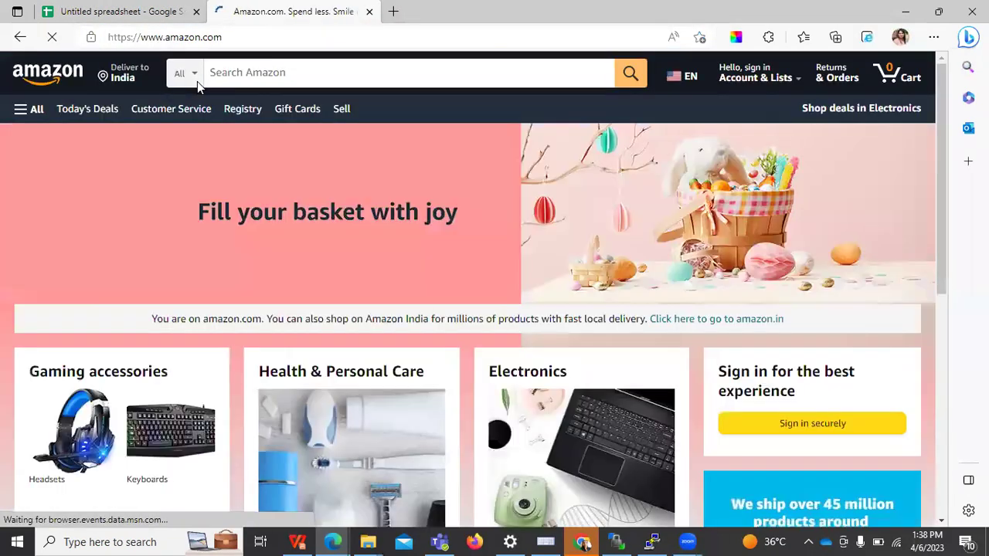
click(138, 9)
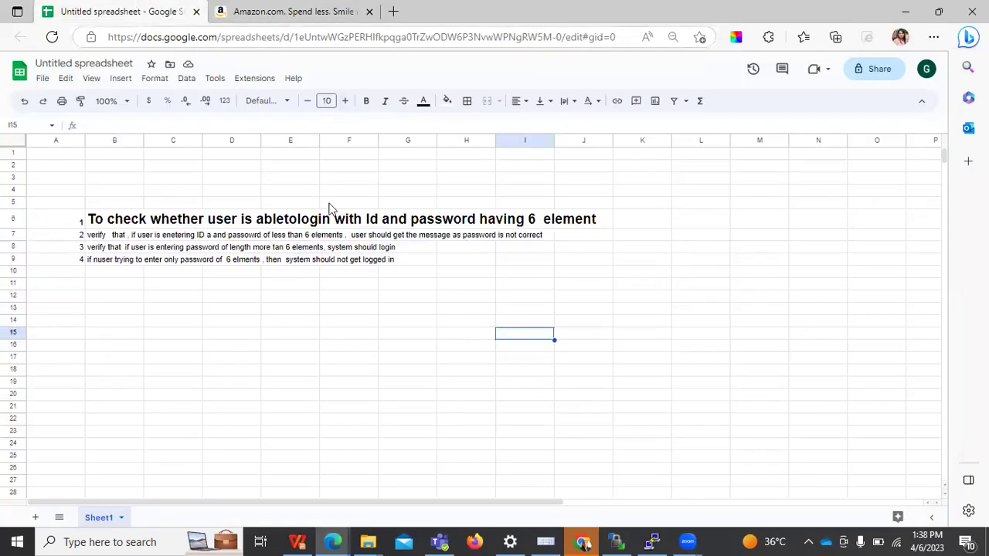
Correct B6 to read 'able to login' instead of 'abletologin'
double_click(283, 217)
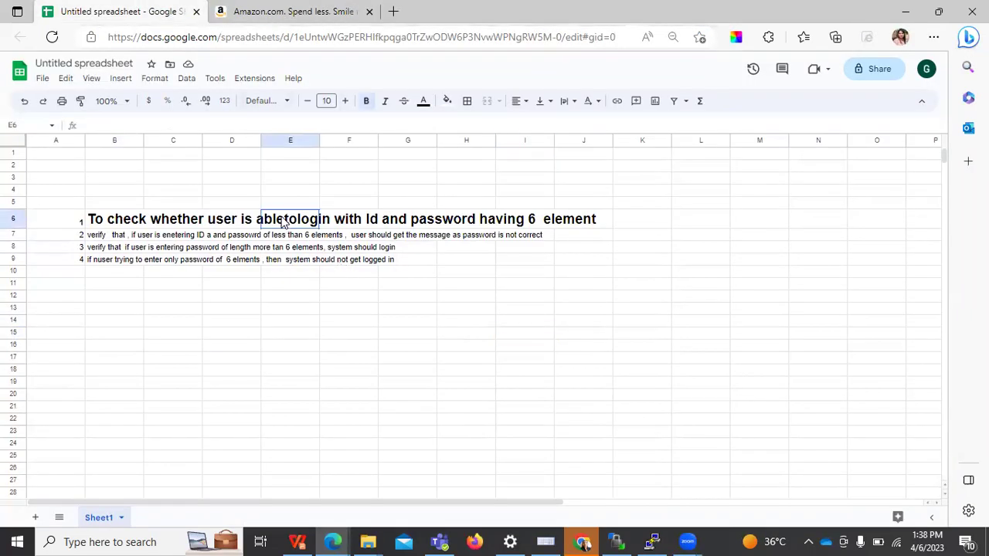
click(133, 224)
double_click(280, 218)
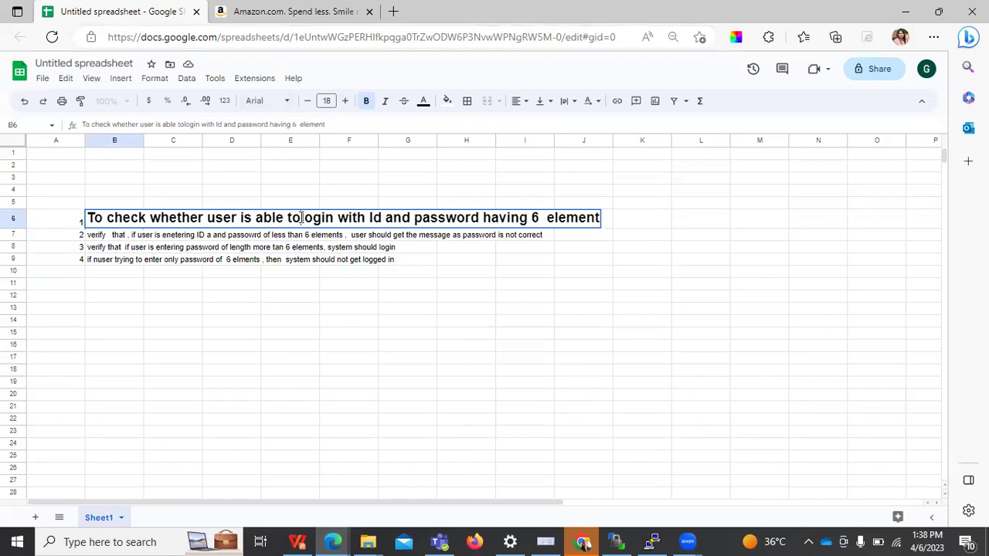
click(301, 218)
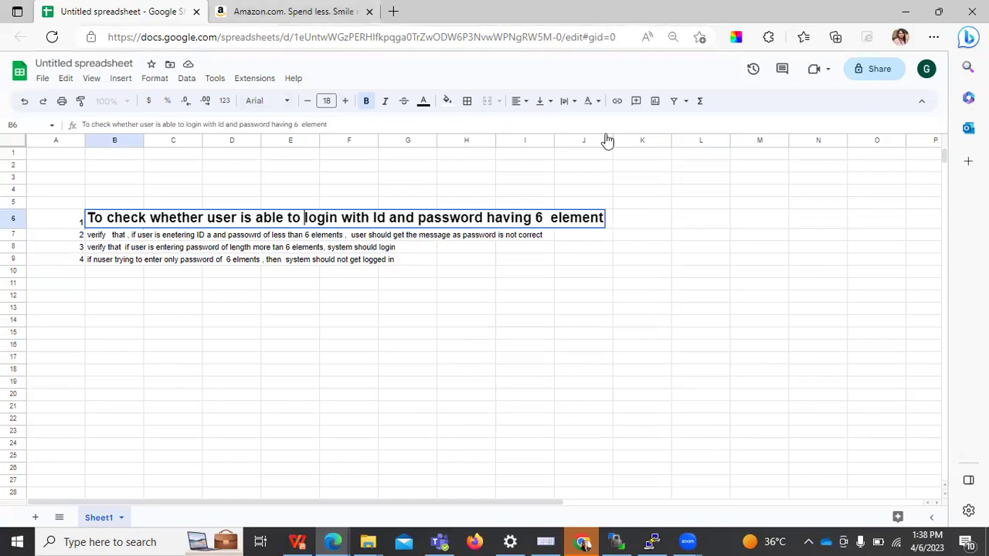
click(290, 332)
Switch to the Amazon tab and open its sign-in page from the department menu
key(ctrl+Tab)
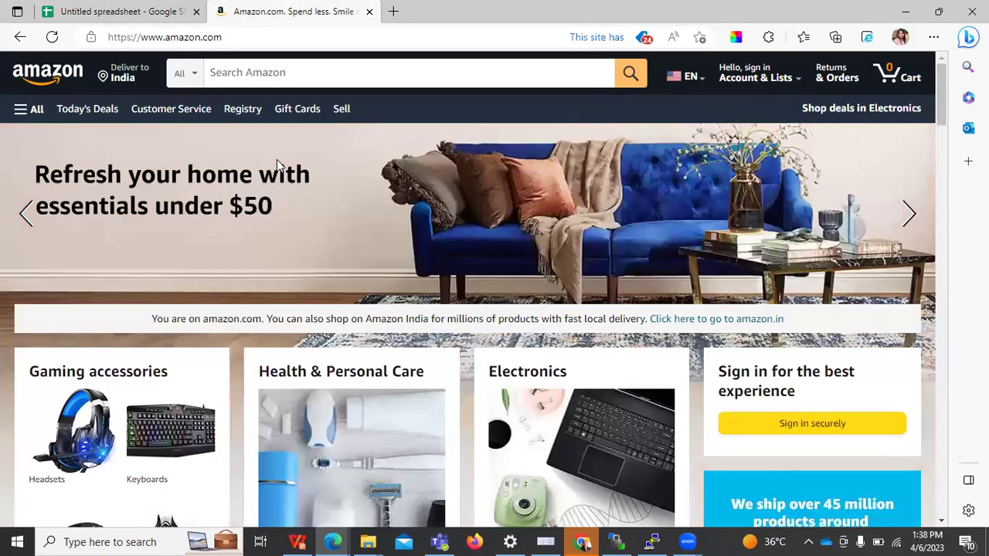
click(25, 109)
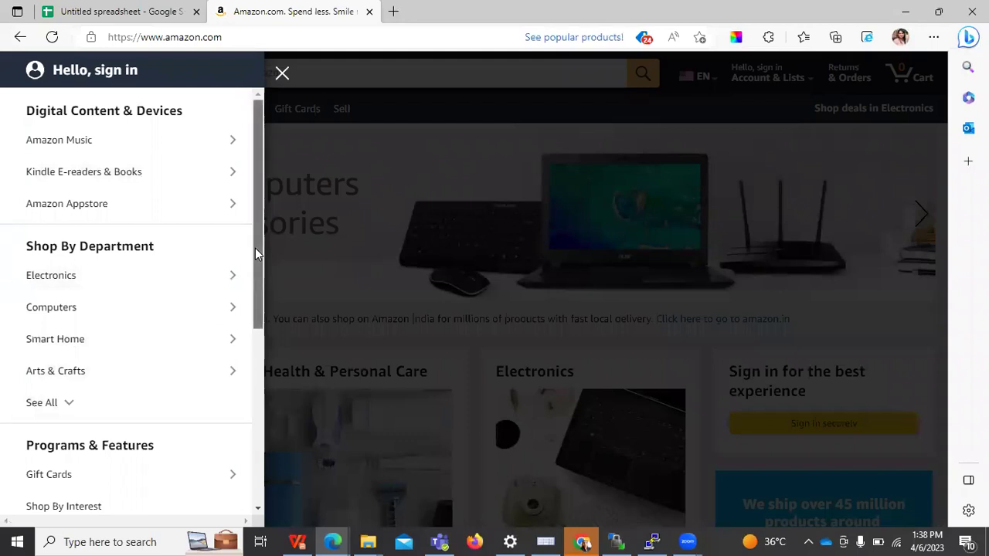
drag(257, 253, 271, 435)
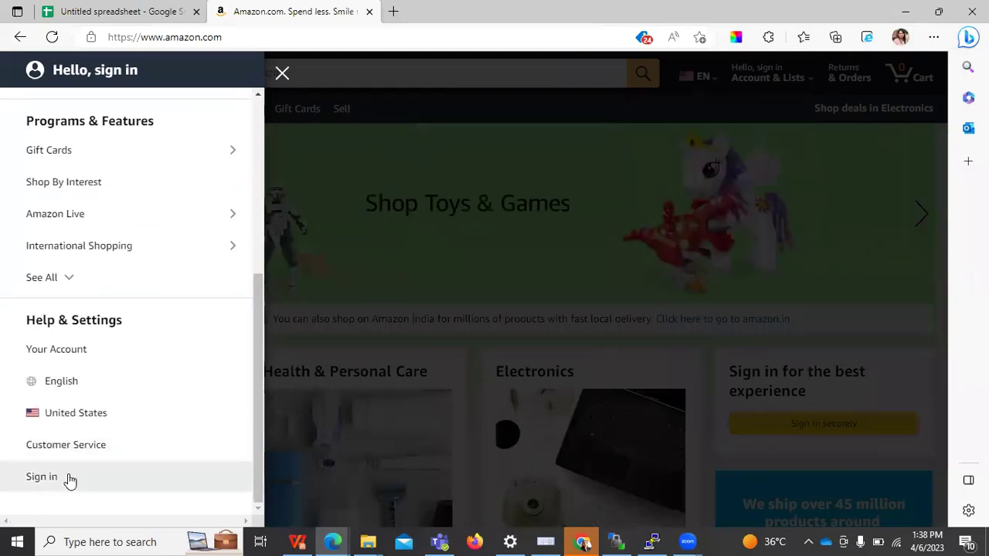
click(69, 480)
Sign in with a phone number and password, get 'Your password is incorrect', then return to the spreadsheet
click(432, 182)
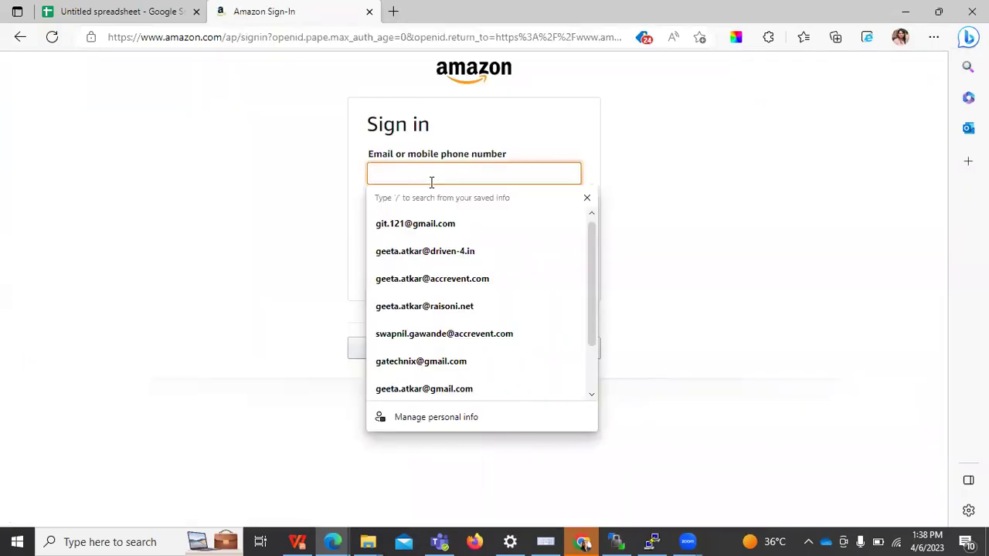
click(441, 213)
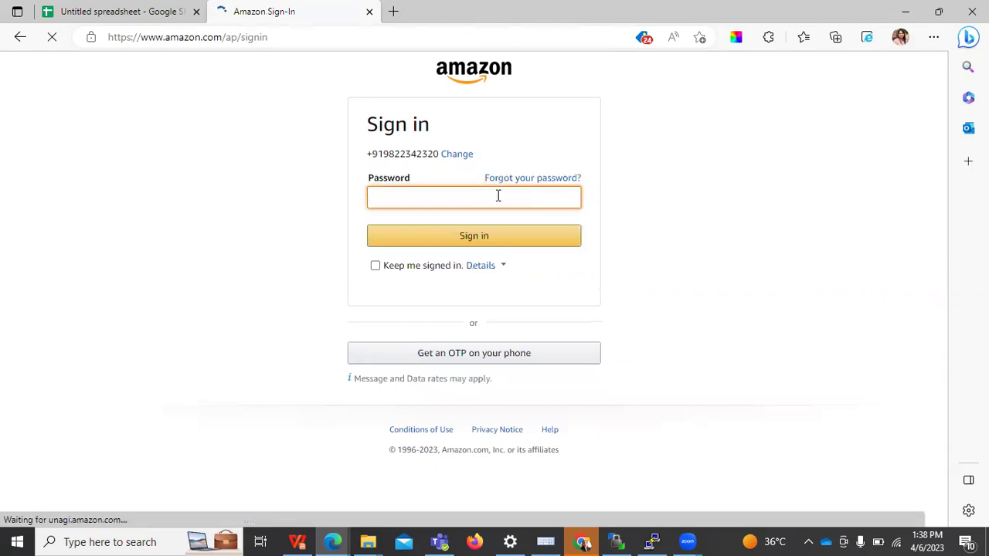
text(••)
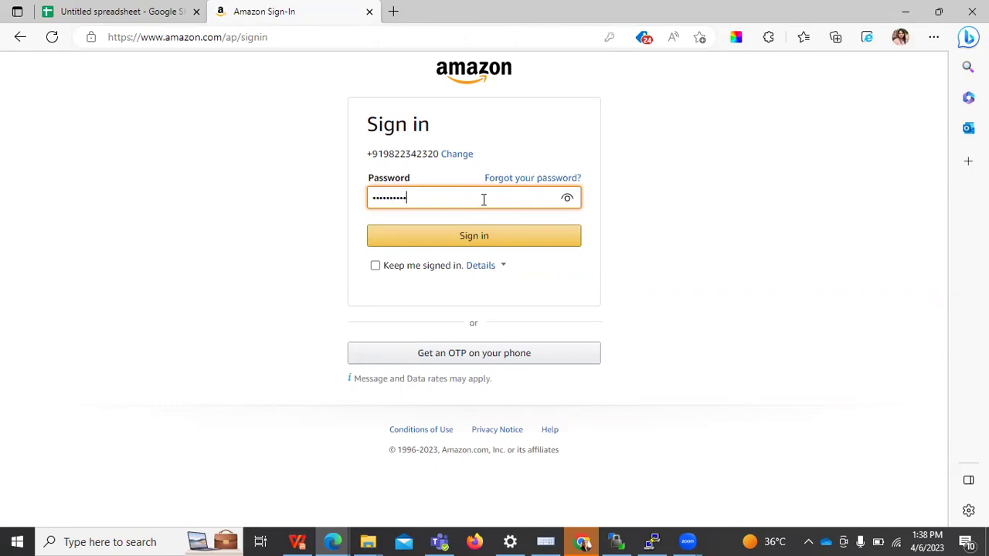
click(532, 235)
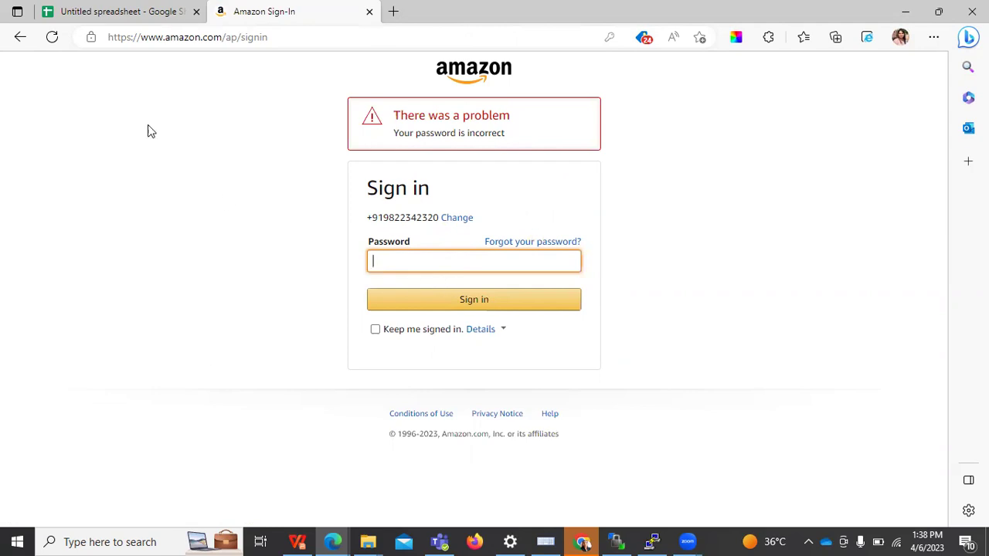
click(116, 9)
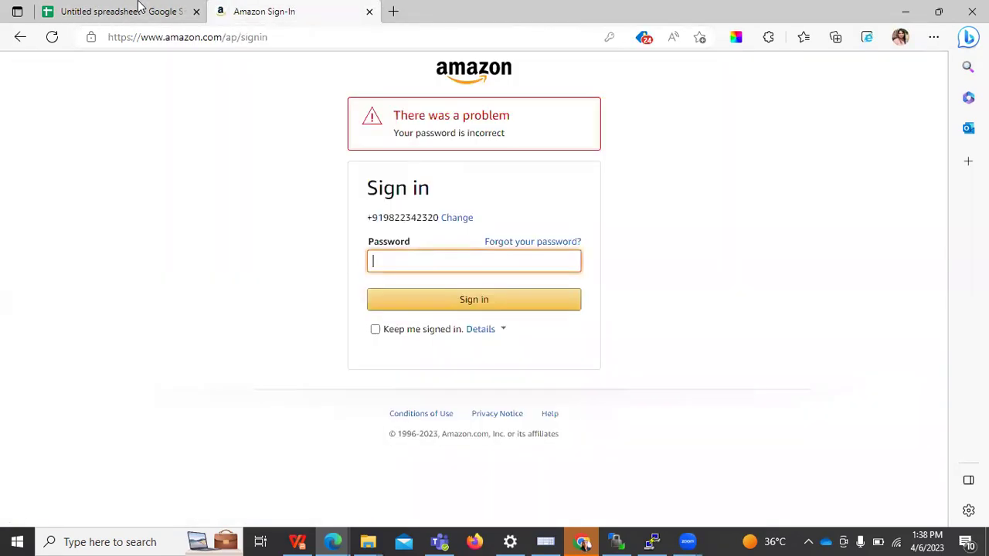
click(124, 10)
Bring the Test Cases workbook window forward from the Edge taskbar thumbnails
click(77, 11)
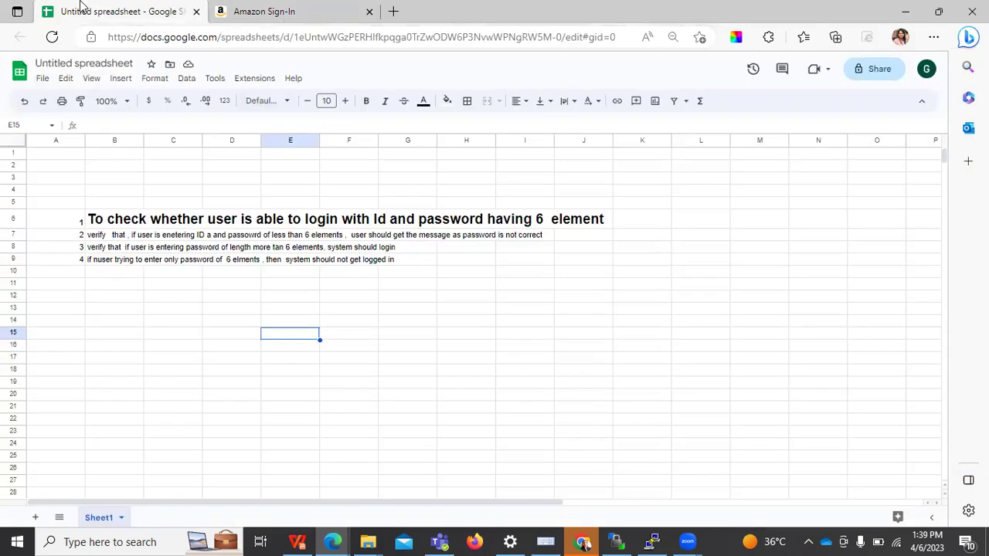
key(ctrl+Tab)
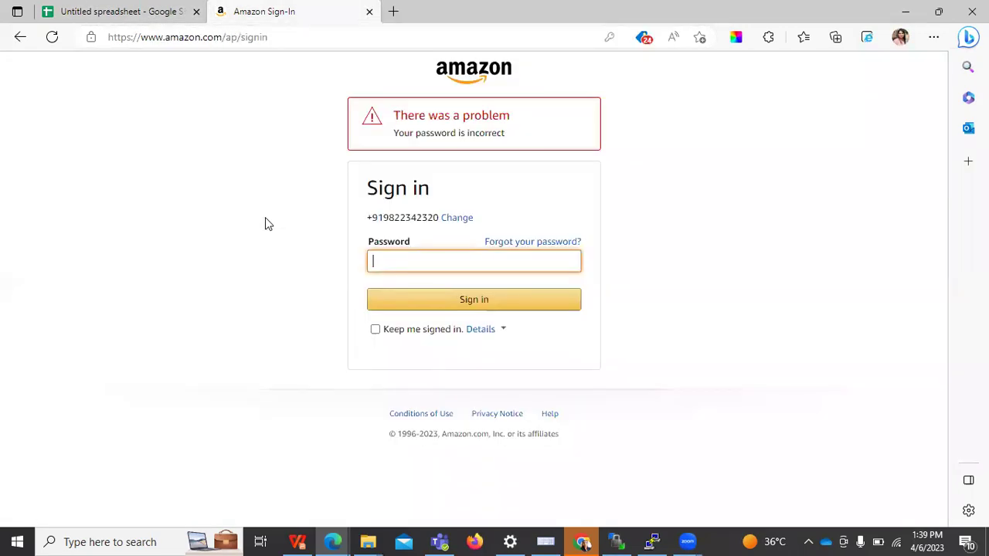
click(116, 10)
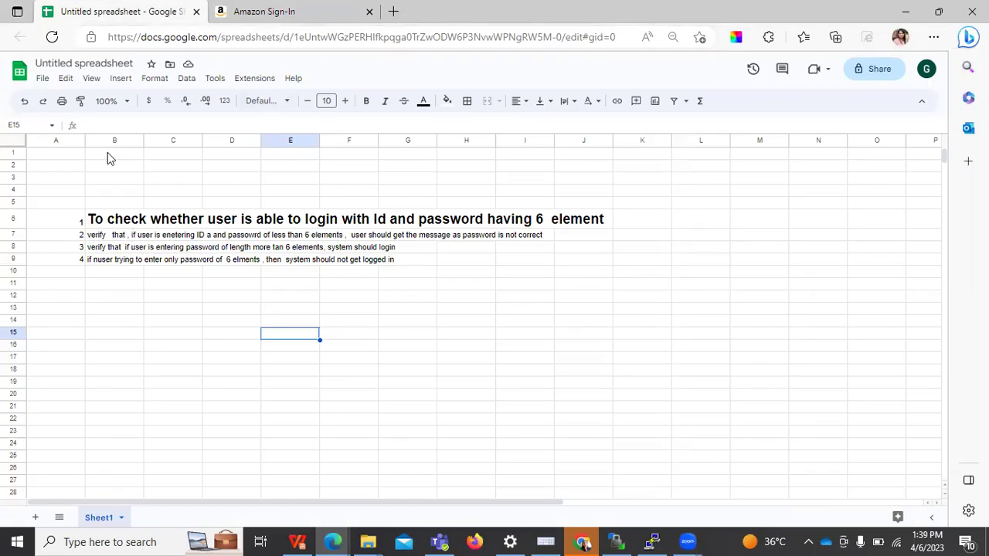
click(334, 541)
click(251, 484)
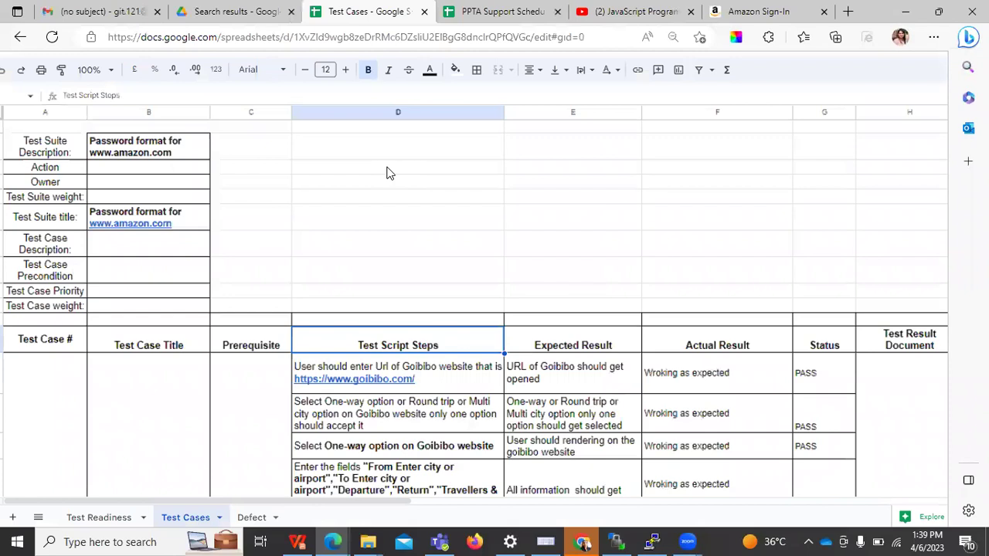
Open 'Test Results Goibibo.com' and 'Test Results' from the Drive 'test' search results
key(ctrl+shift+Tab)
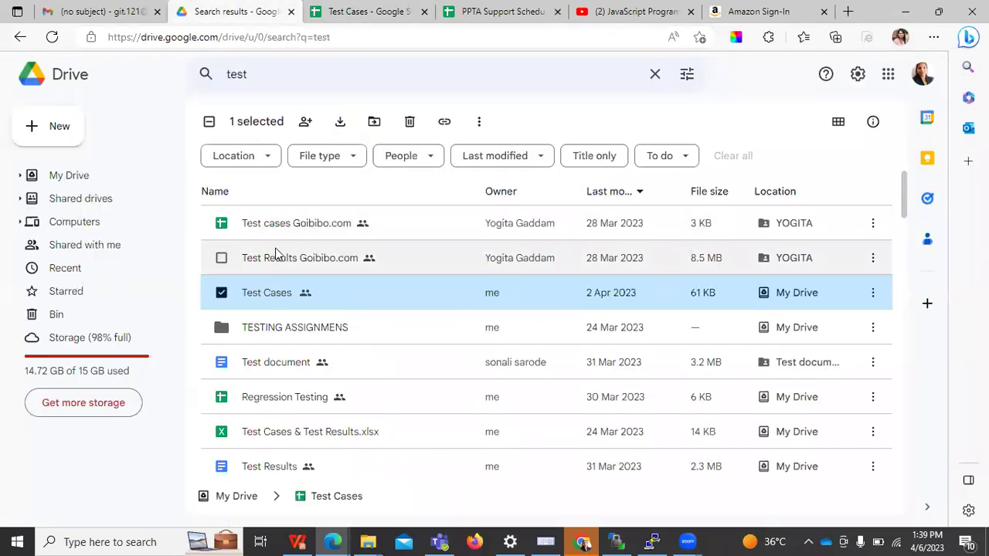
click(273, 262)
double_click(274, 263)
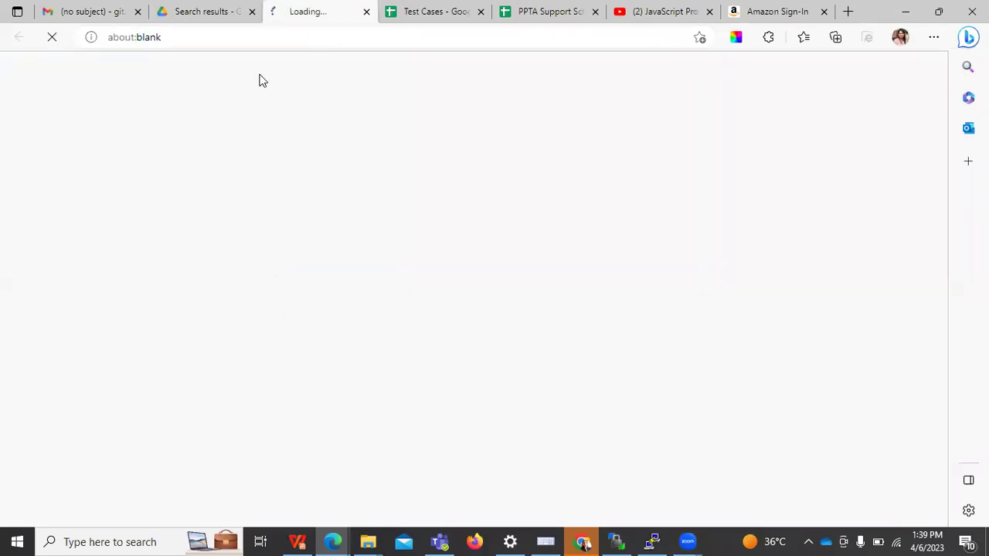
key(ctrl+shift+Tab)
double_click(271, 466)
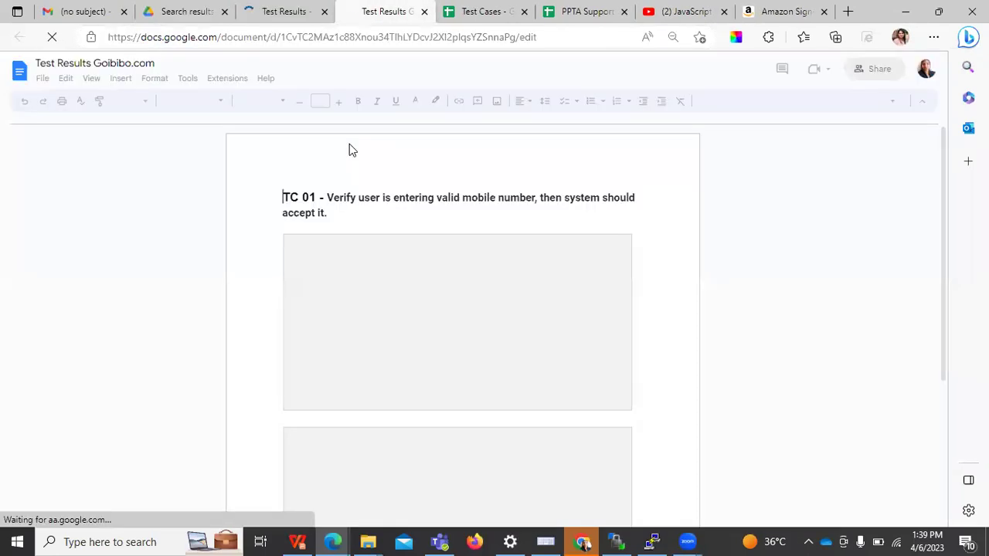
Review the TC 01 section of the Goibibo test results document
click(364, 200)
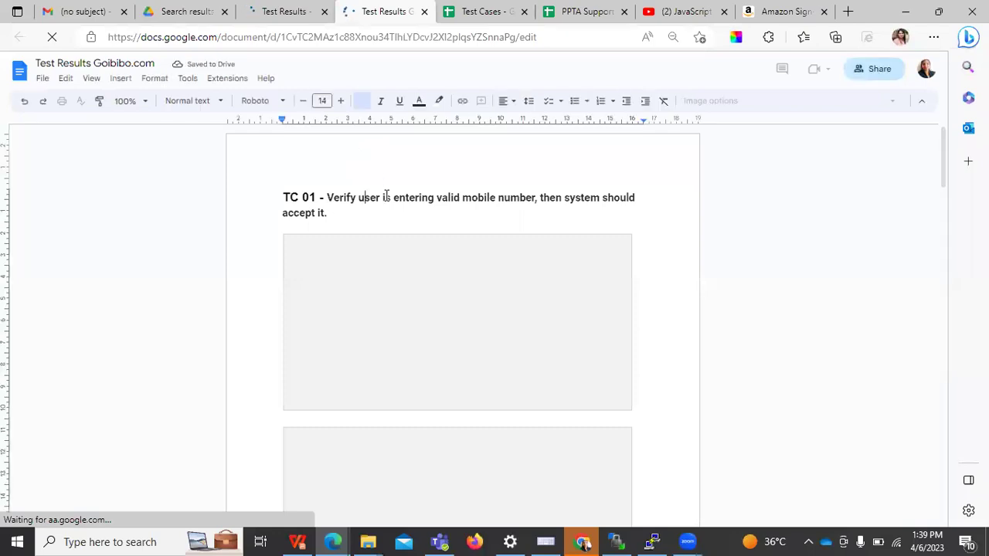
click(268, 206)
right_click(267, 208)
click(676, 252)
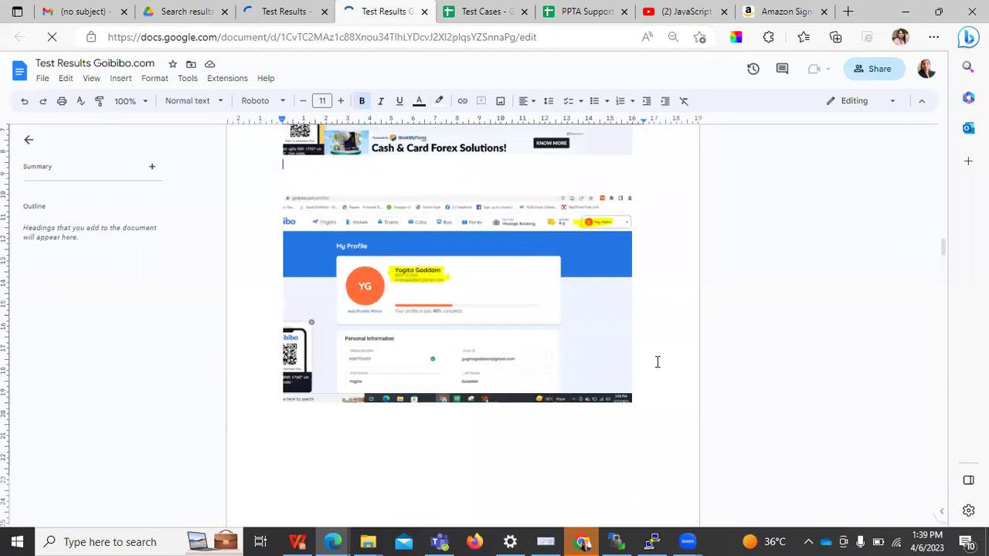
Return to the Amazon sign-in page and search Windows for 'SN' to find Snipping Tool
key(ctrl+9)
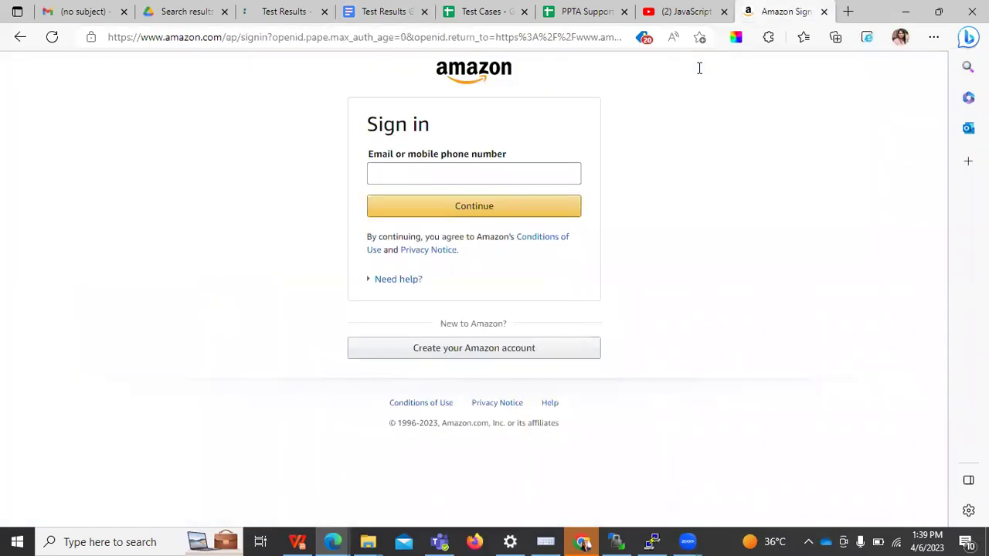
click(110, 541)
text(SNII)
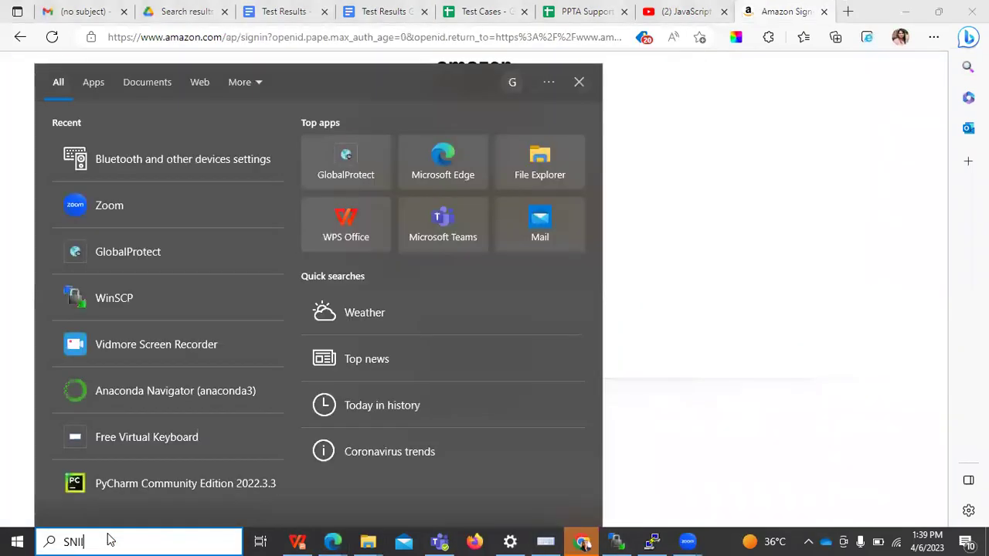
Launch Snipping Tool and capture the full Amazon sign-in screen
click(96, 159)
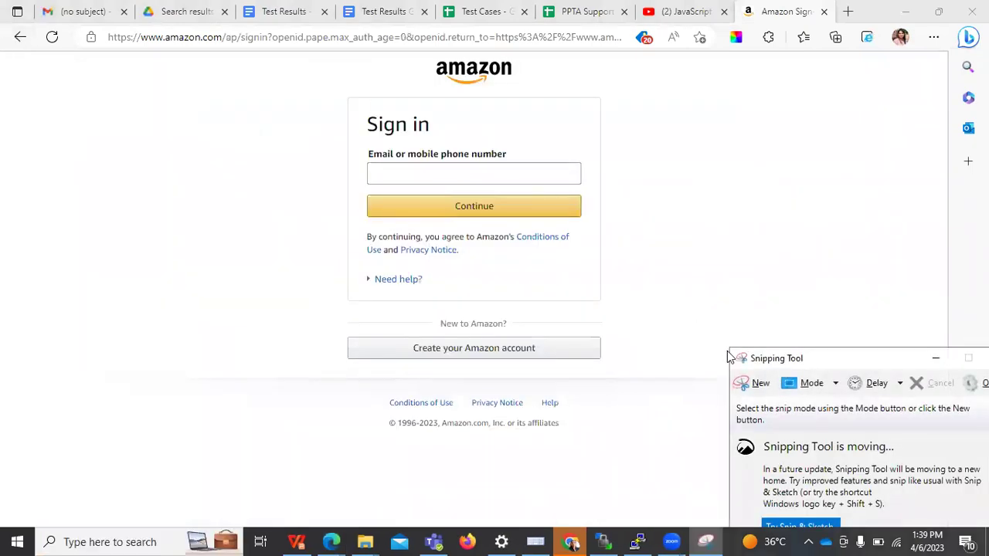
click(757, 382)
drag(1, 28, 988, 518)
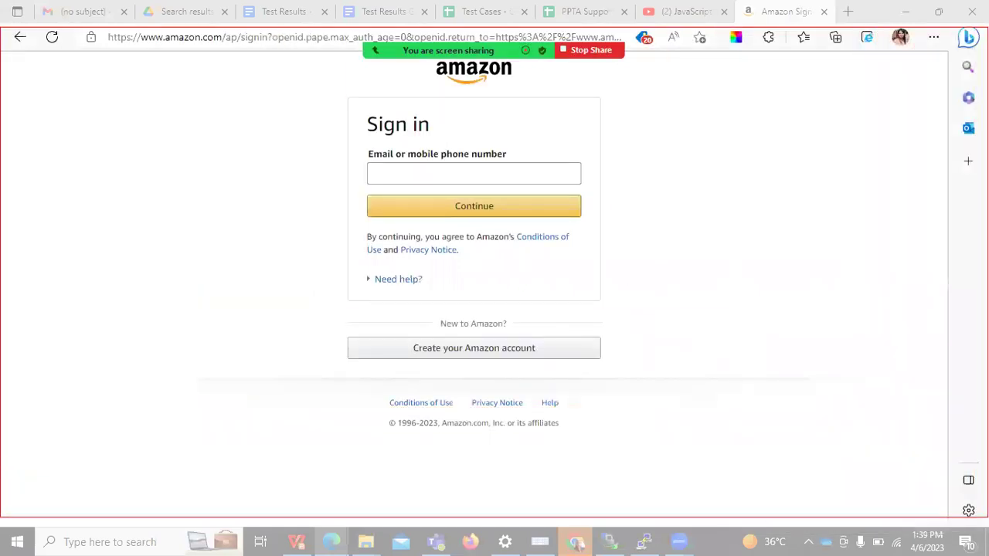
Check the pen colours, copy the capture to the clipboard, and minimize Snipping Tool
click(325, 65)
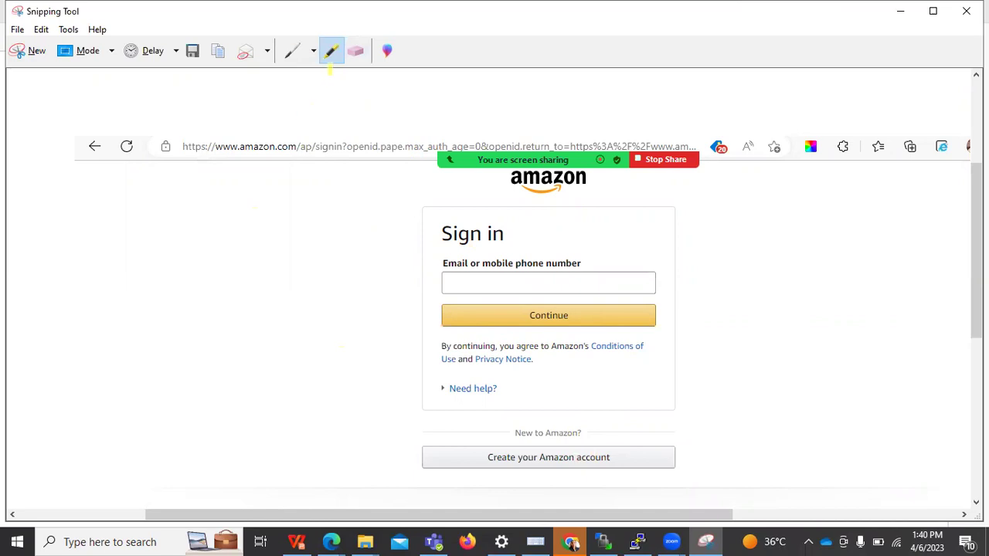
click(313, 50)
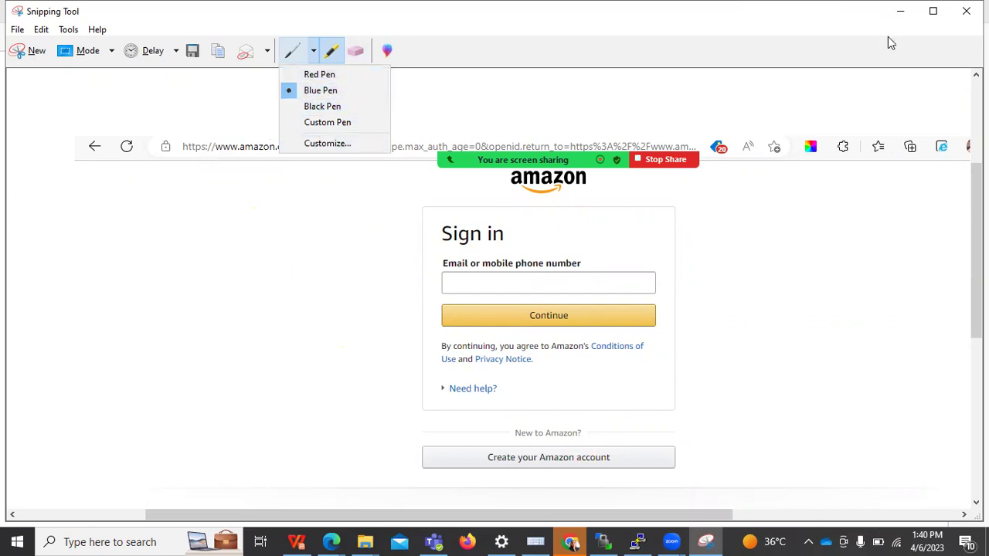
click(44, 31)
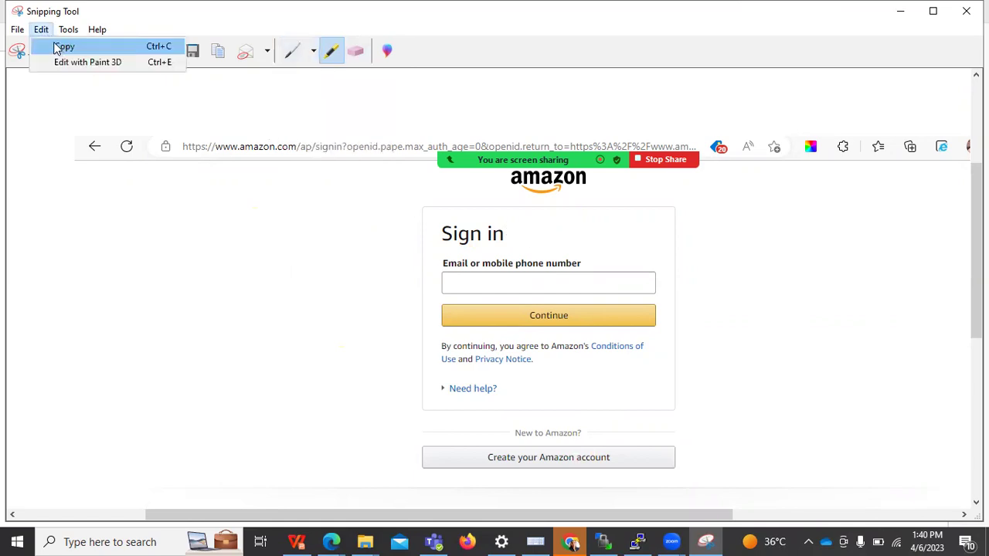
click(56, 44)
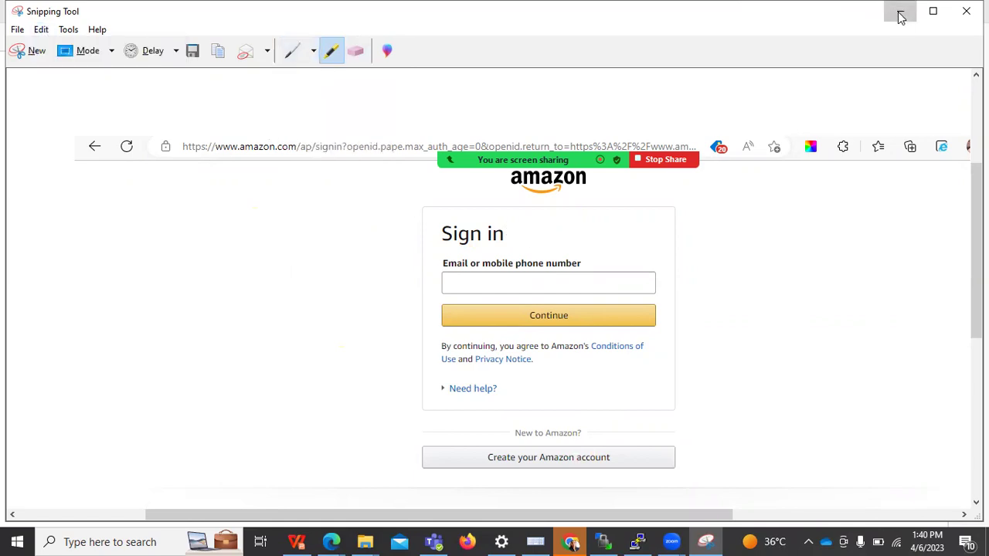
click(900, 11)
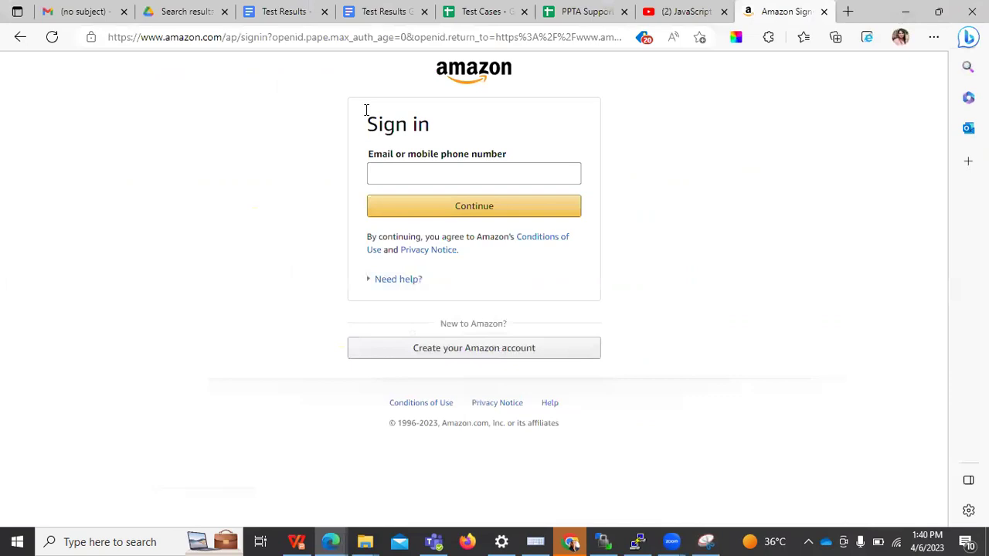
Clear the Drive file search and move on to the Test Results document
click(181, 11)
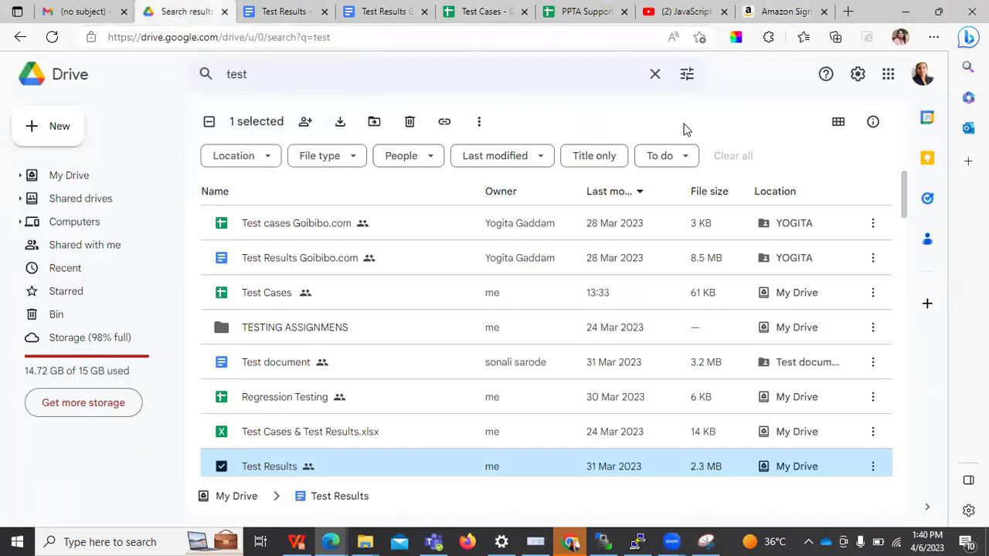
click(176, 176)
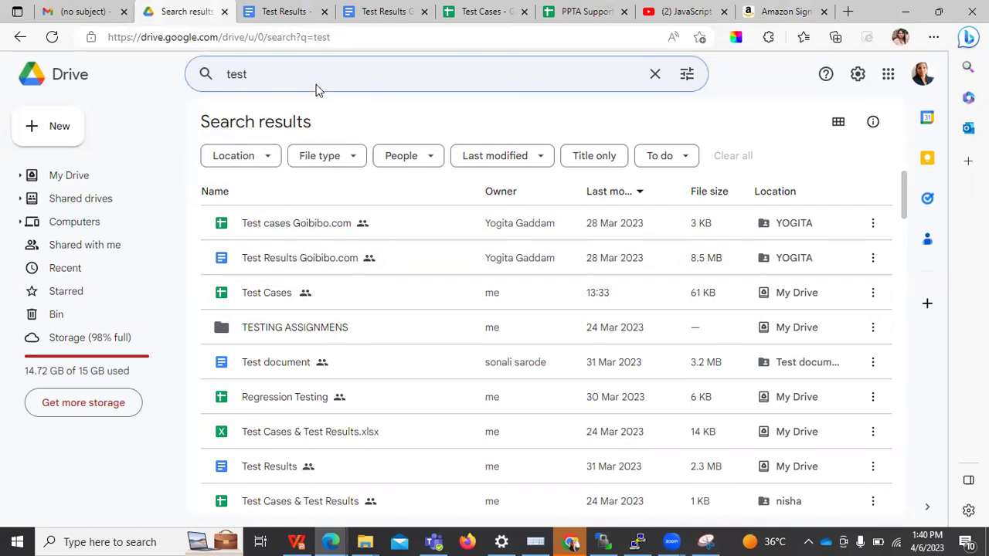
click(286, 75)
key(BackSpace)
key(BackSpace)
key(BackSpace)
key(BackSpace)
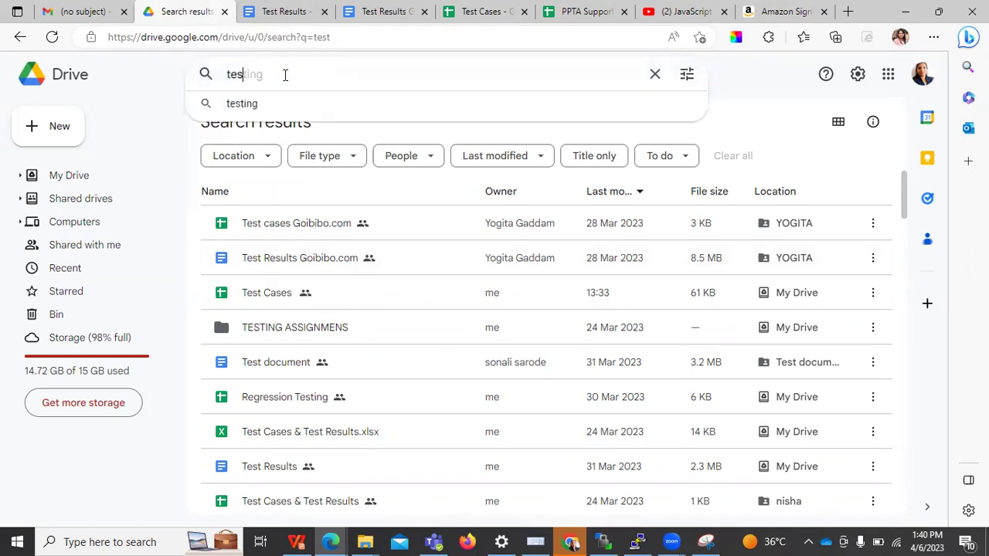
key(ctrl+Tab)
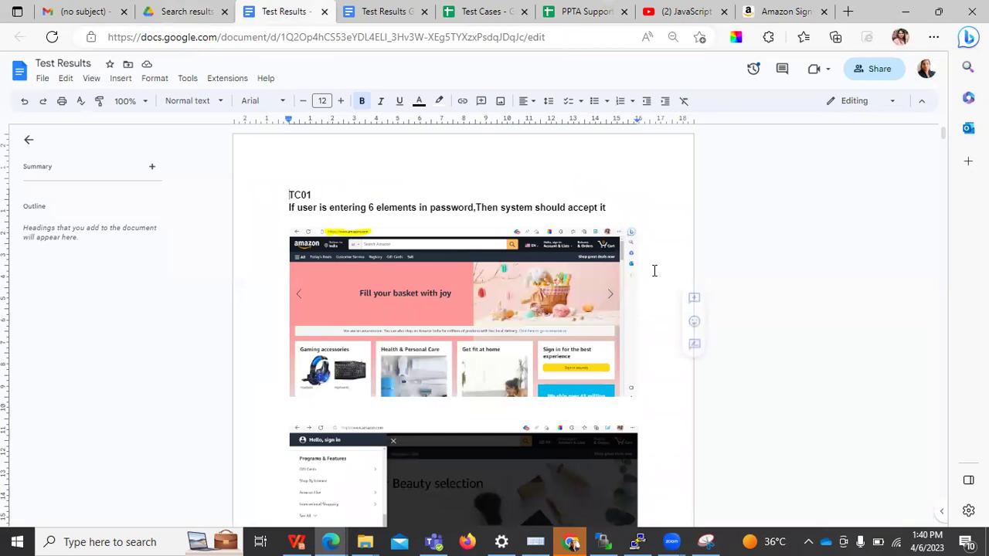
Scroll through the TC 02 and TC 03 screenshots, then switch to the Test Cases spreadsheet
key(Down)
key(Down)
key(Down)
key(Down)
key(Down)
key(Down)
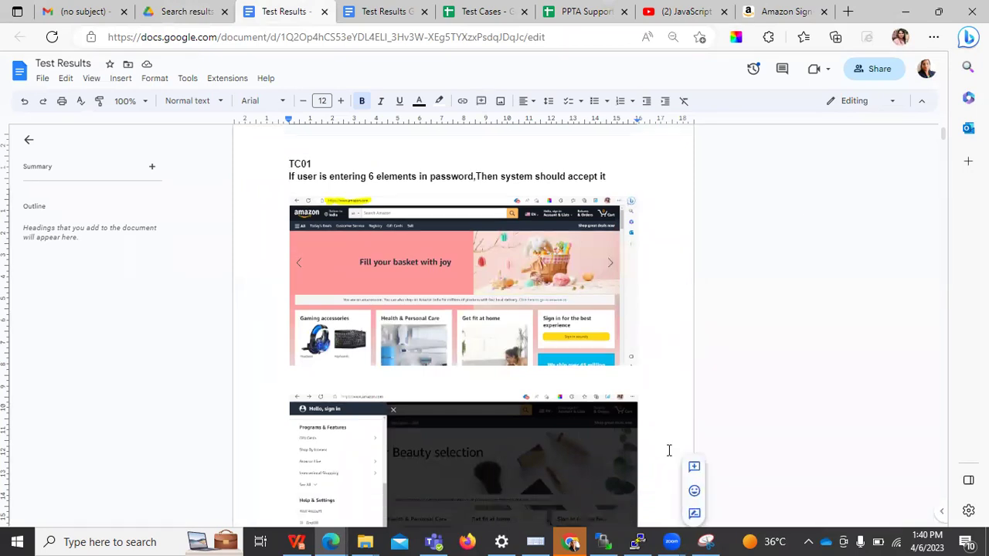
key(Down)
key(Down)
key(Down)
key(Down)
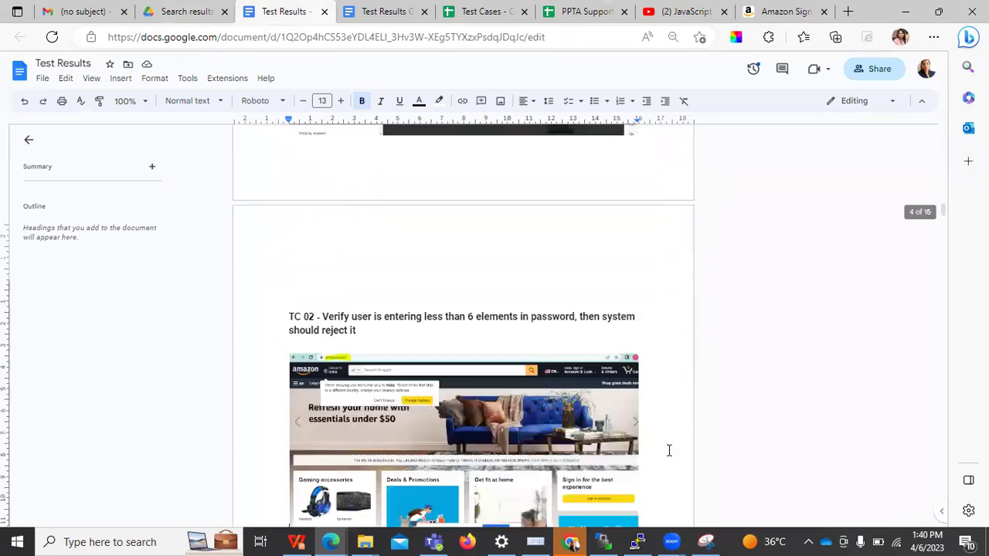
key(Down)
key(Down)
key(Down)
key(Down)
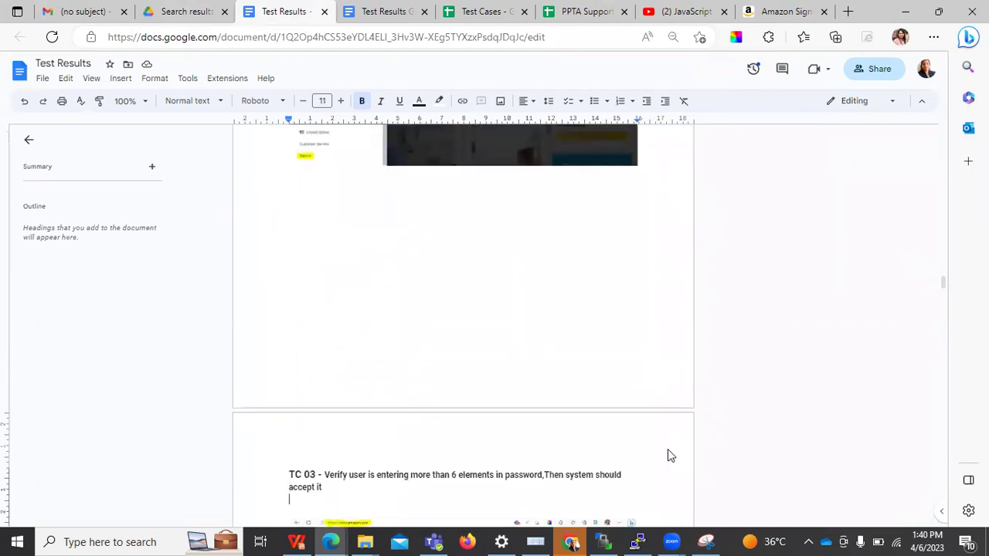
key(Down)
key(Down)
key(Down)
key(Down)
key(Down)
key(Down)
key(Down)
key(Down)
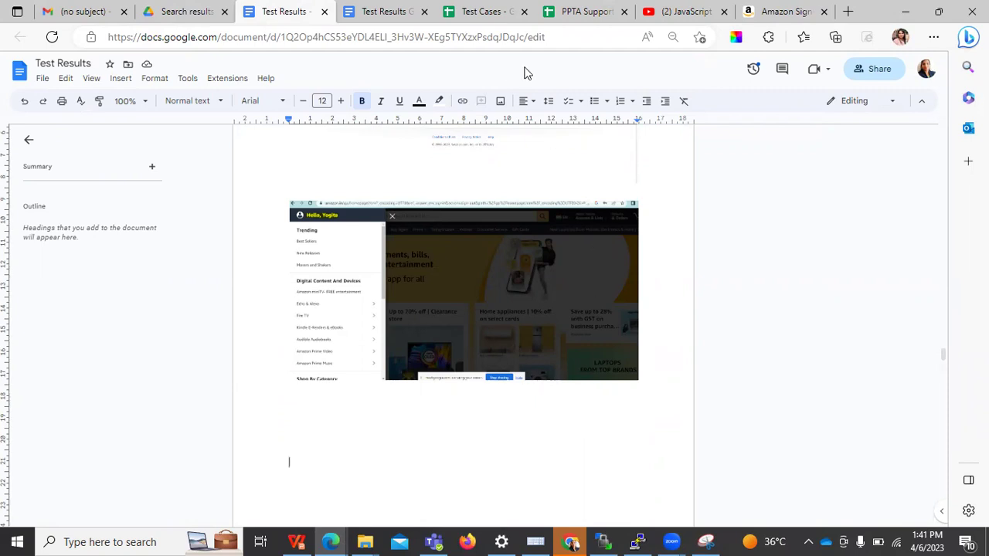
key(Up)
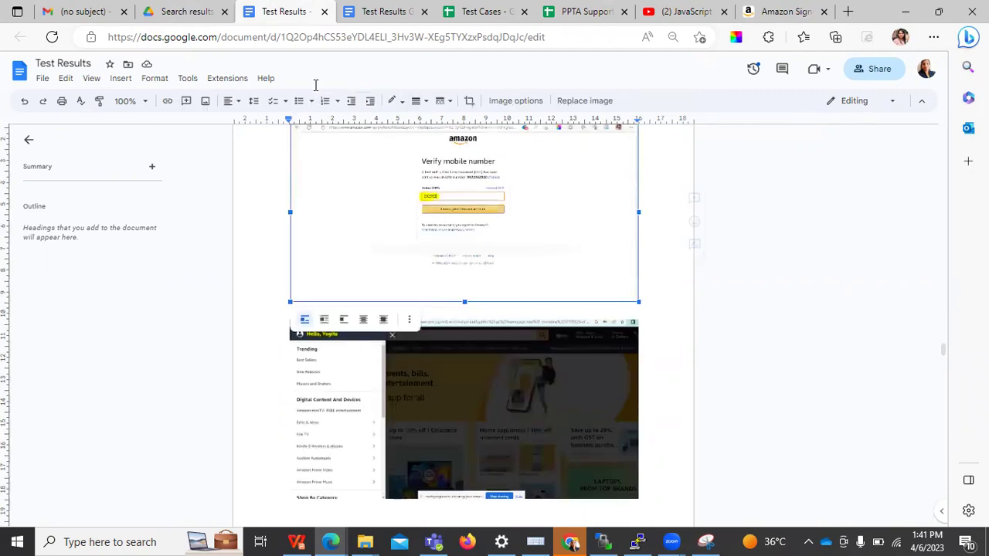
key(ctrl+Tab)
key(ctrl+Tab)
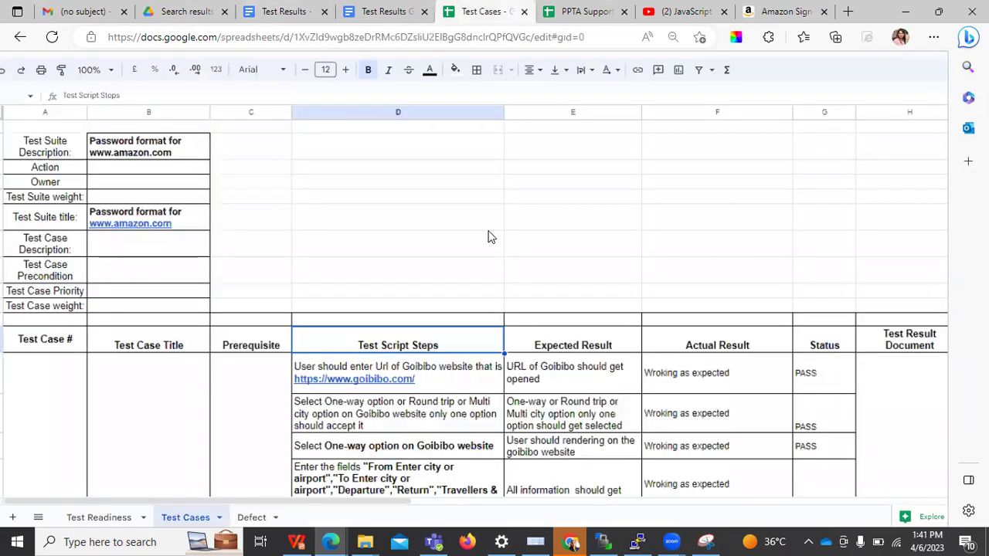
Open the Defect sheet and review the defect description
scroll(354, 377, down, 2)
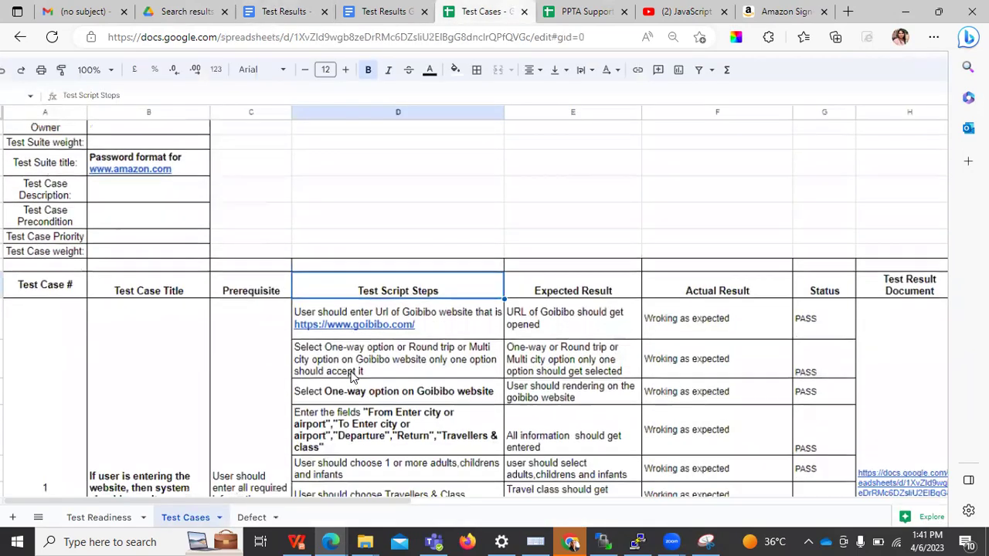
scroll(354, 377, down, 1)
scroll(386, 386, down, 2)
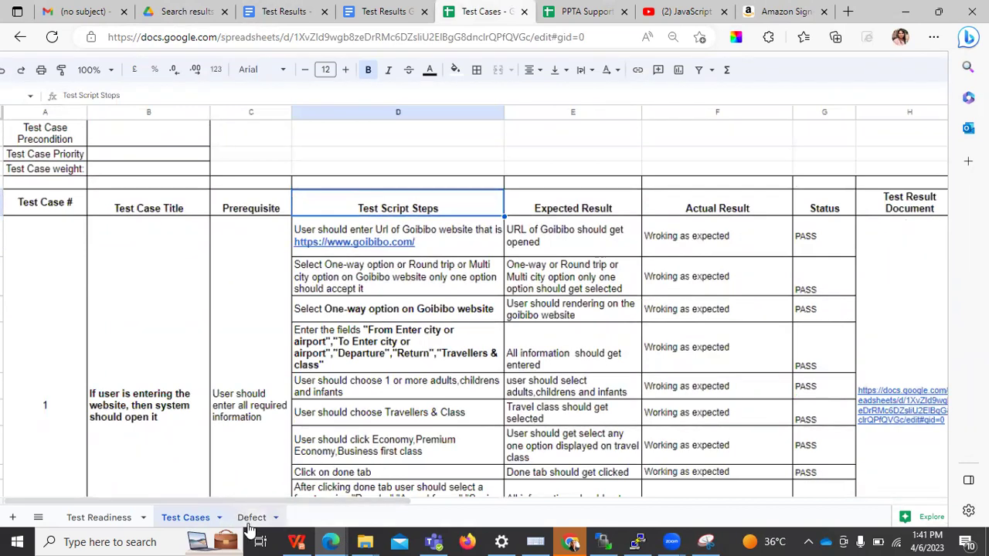
click(250, 519)
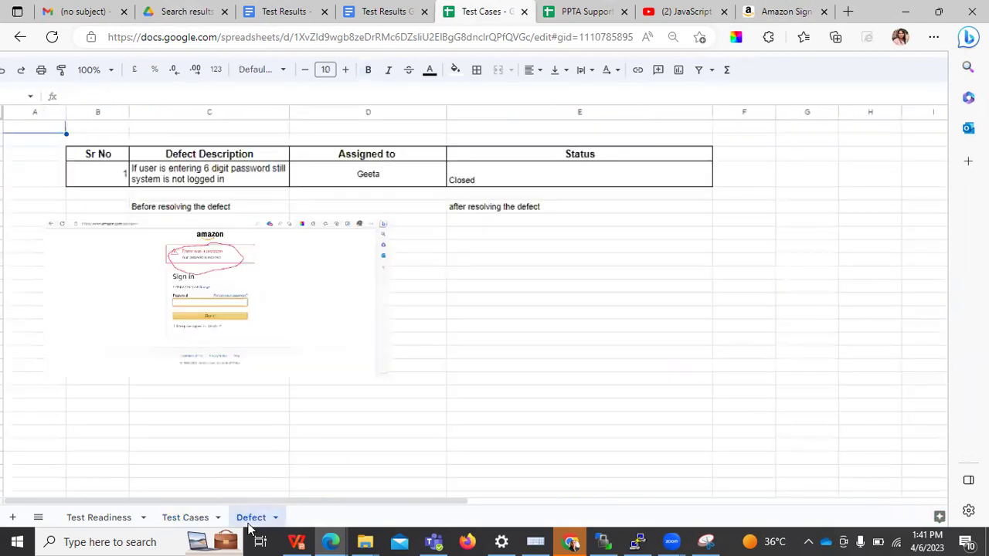
click(456, 408)
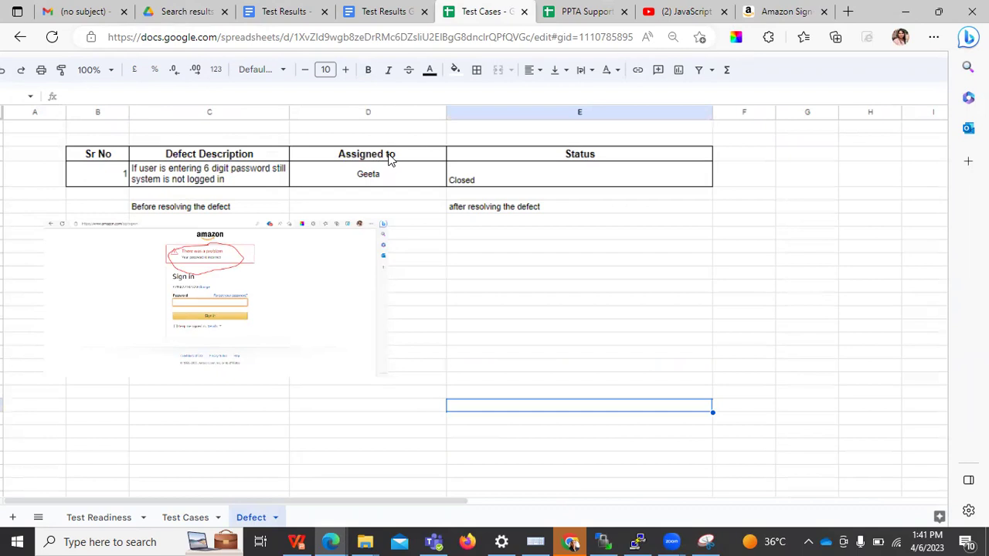
double_click(174, 169)
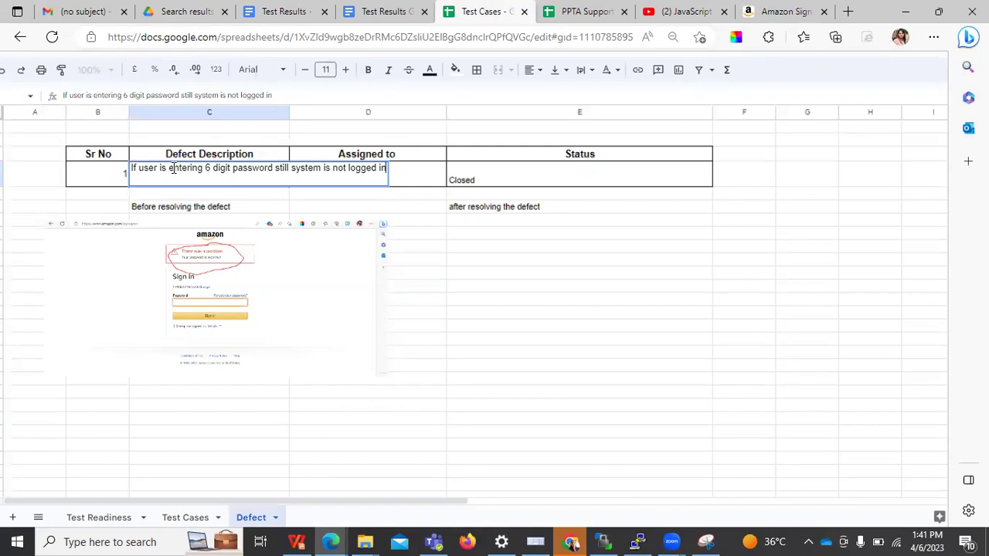
click(540, 241)
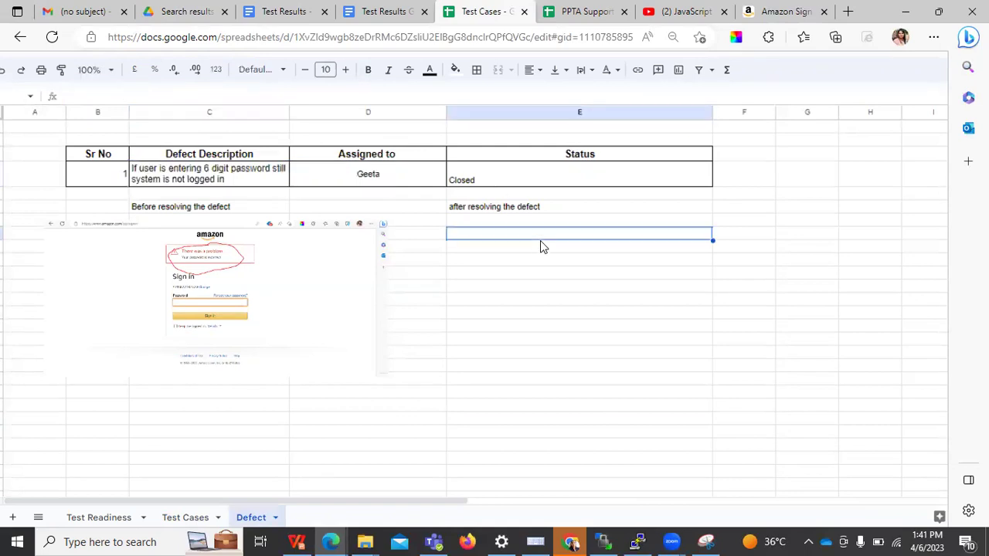
Reassign the defect to ABC and retype its status as OPEN
double_click(391, 180)
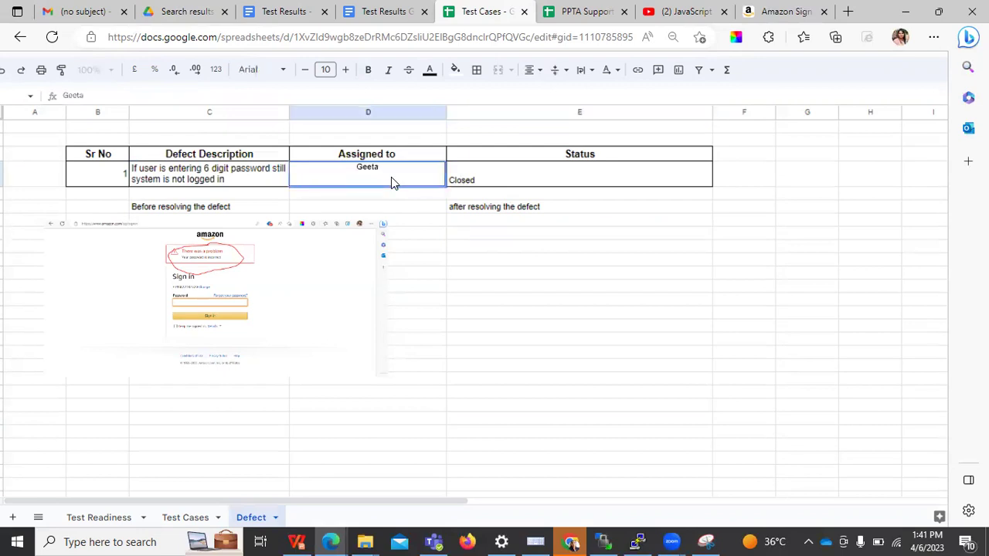
text(ABC)
click(612, 339)
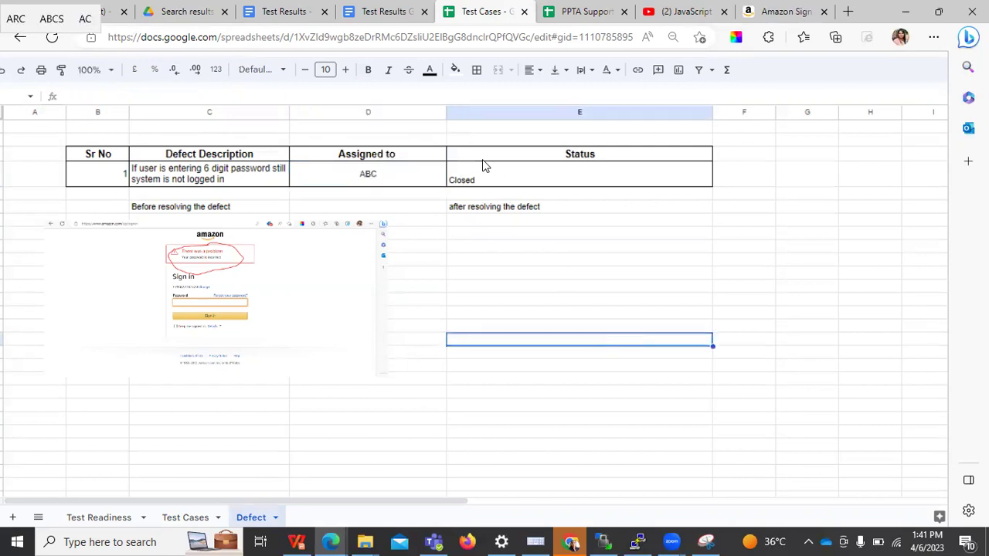
double_click(465, 180)
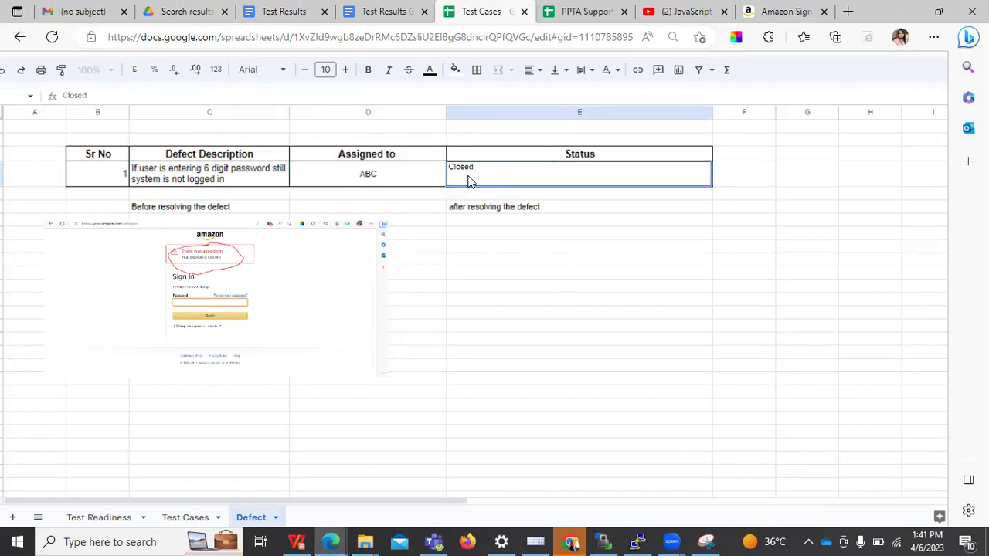
key(BackSpace)
key(BackSpace)
key(BackSpace)
key(BackSpace)
key(BackSpace)
key(BackSpace)
text(OPEN)
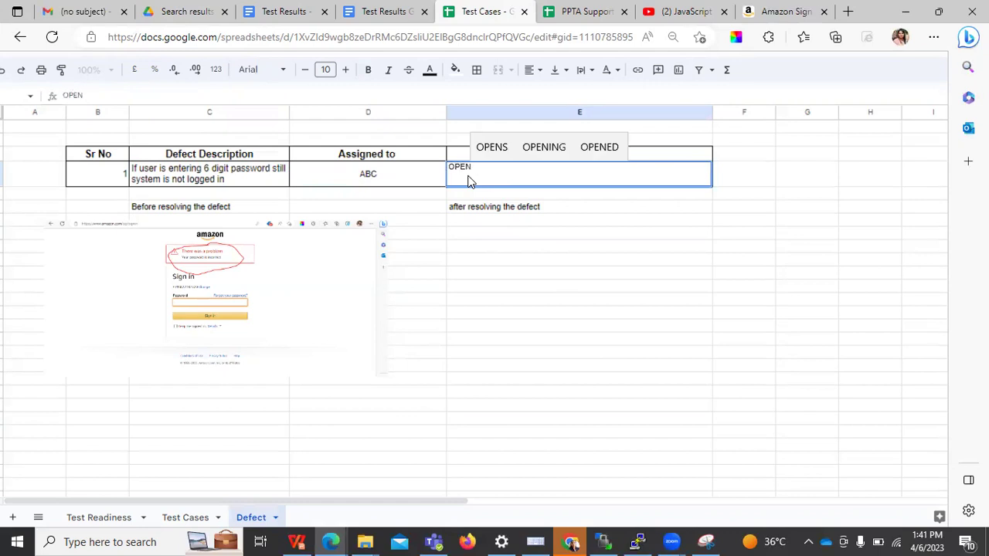
click(305, 307)
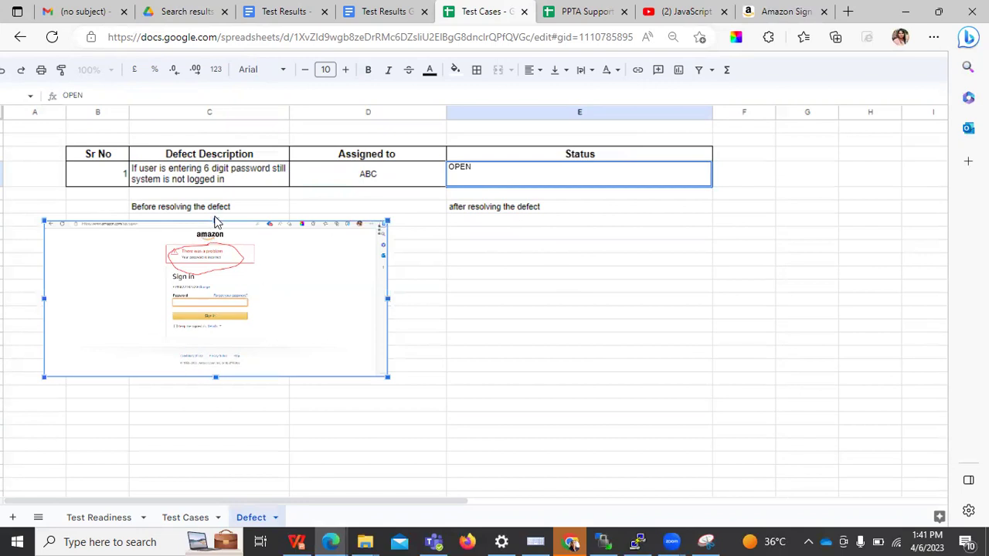
Change the defect status to CLOSED, then open the Test Readiness sheet
click(267, 198)
click(534, 209)
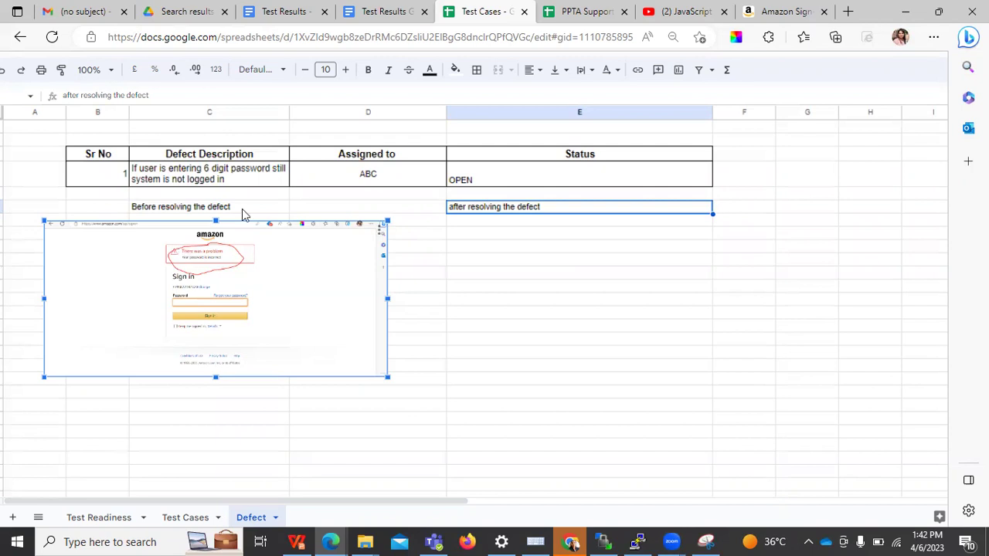
click(458, 183)
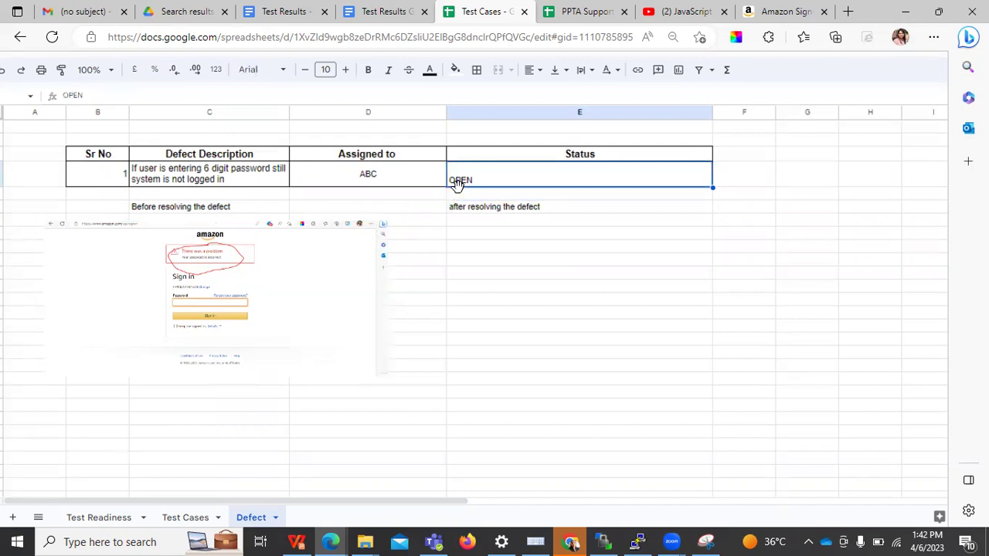
text(CLOSED)
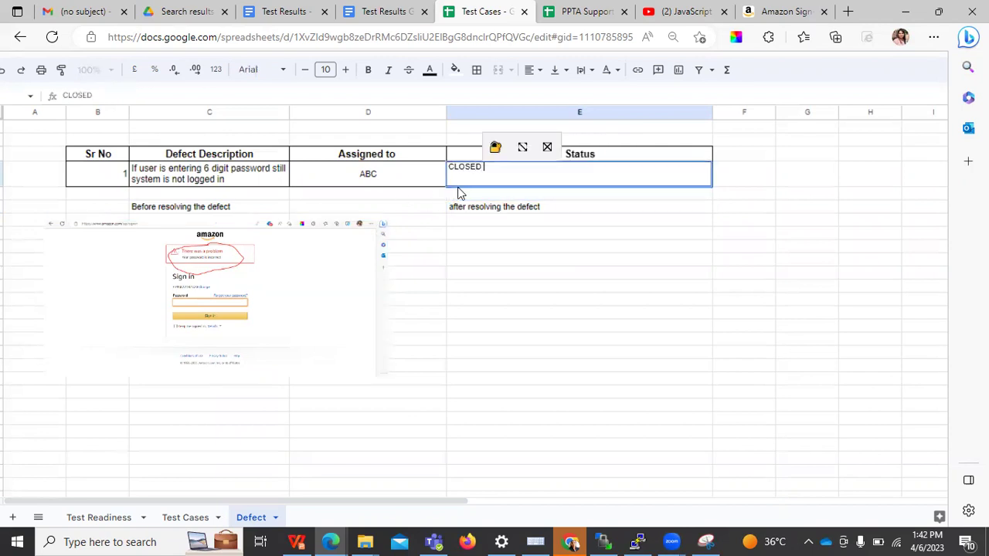
click(544, 302)
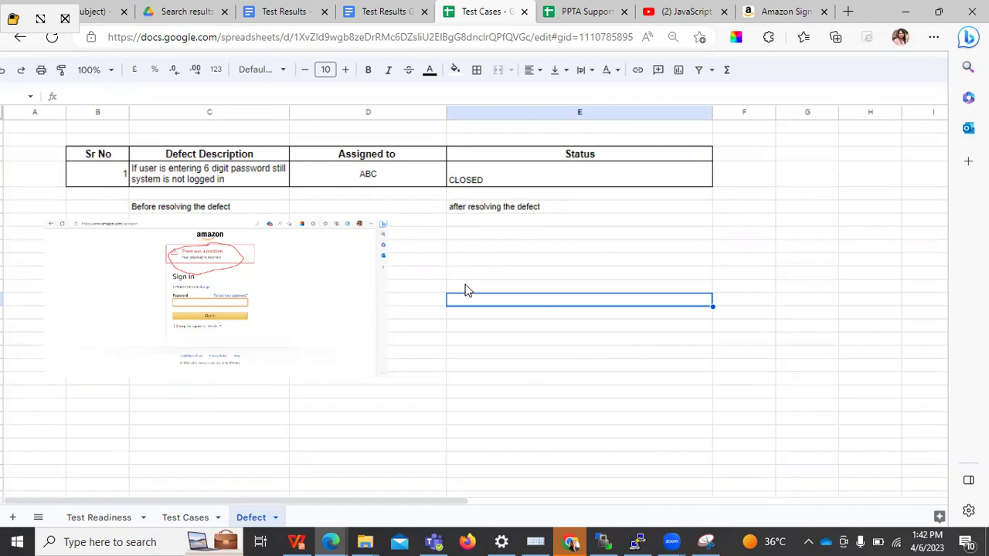
click(515, 236)
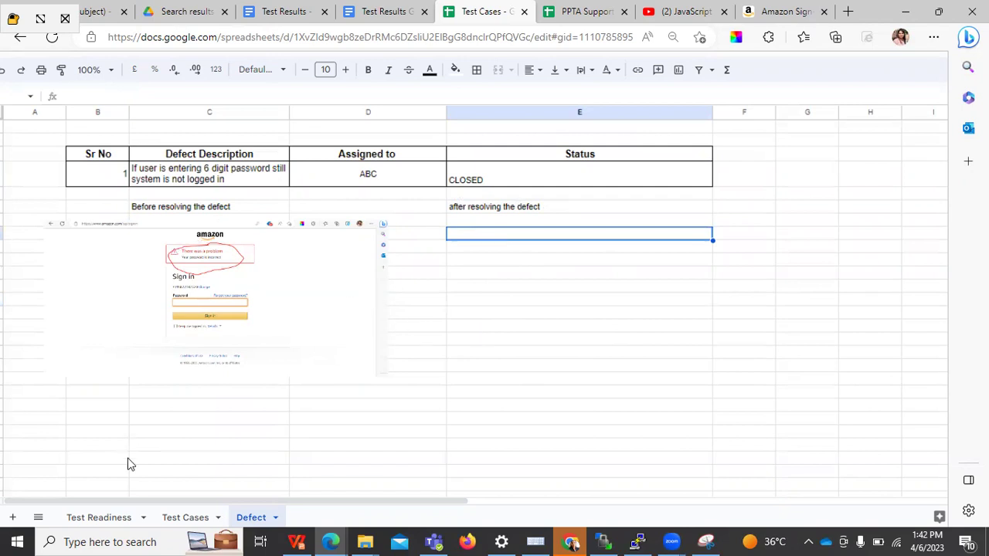
click(105, 520)
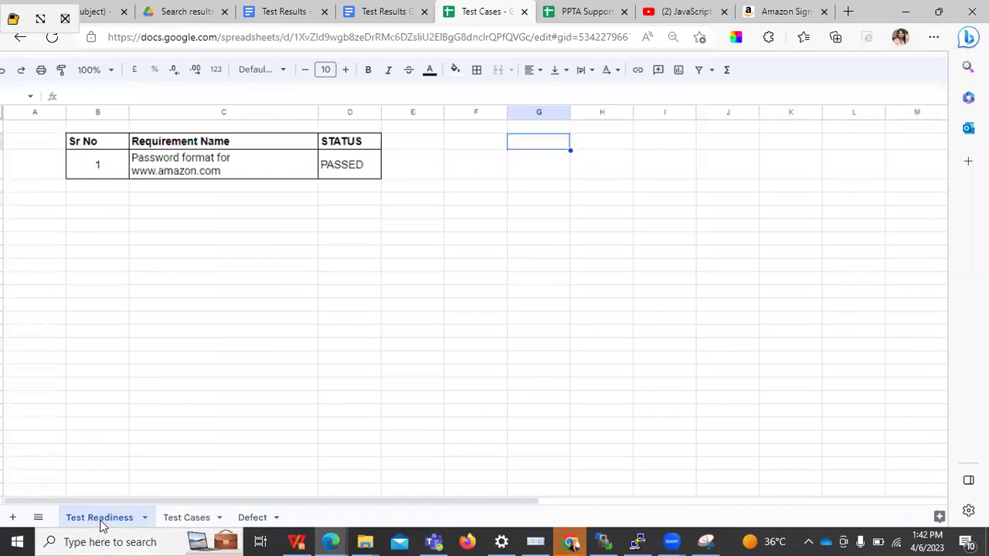
drag(381, 112, 412, 112)
drag(318, 113, 368, 142)
click(278, 162)
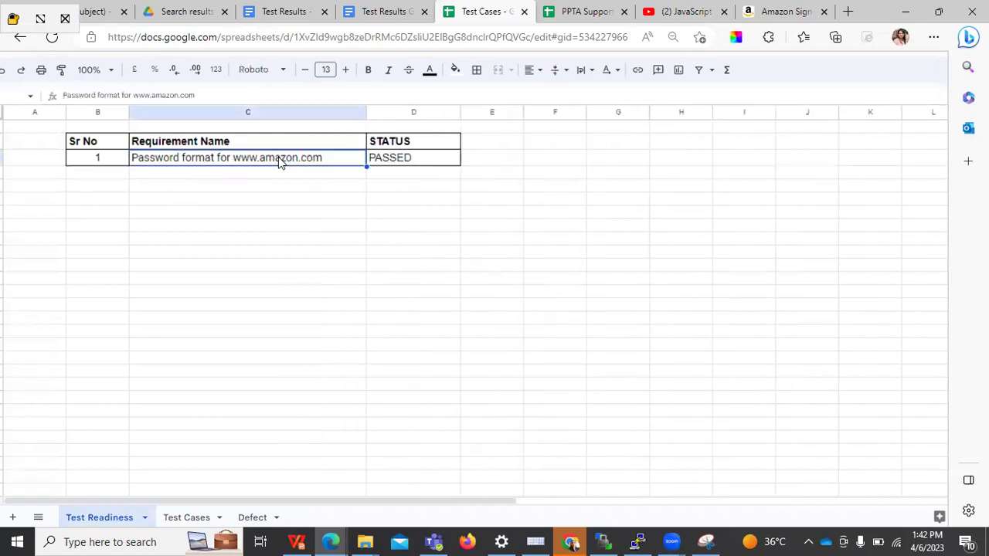
click(431, 162)
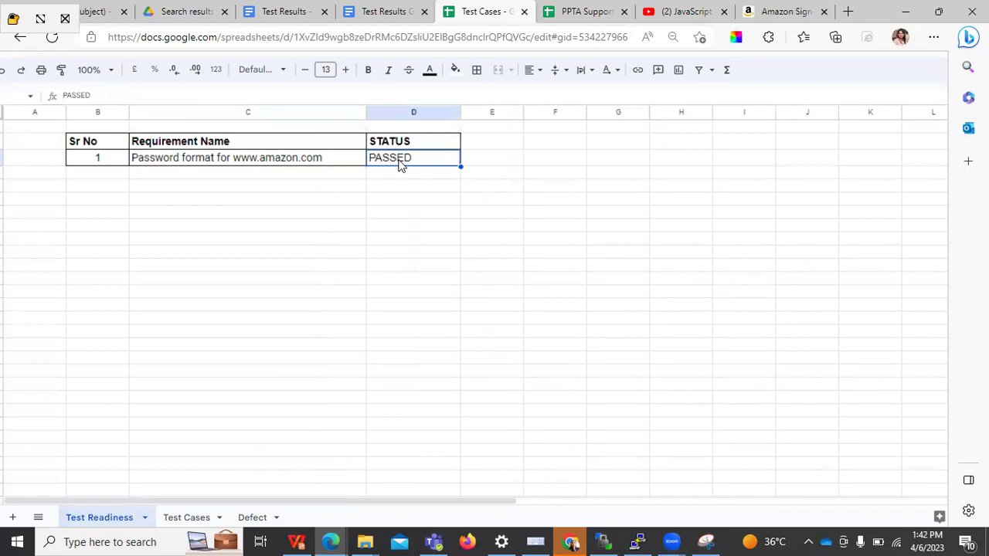
Reconfirm the Defect status CLOSED, return to Test Readiness, and bring up MANUAL TESTING_1.pptx
click(255, 518)
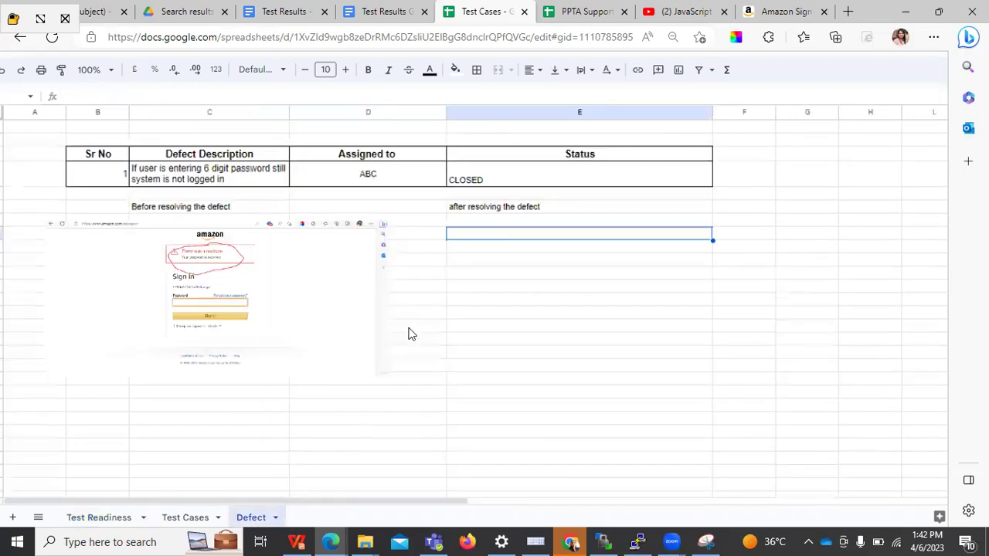
double_click(468, 172)
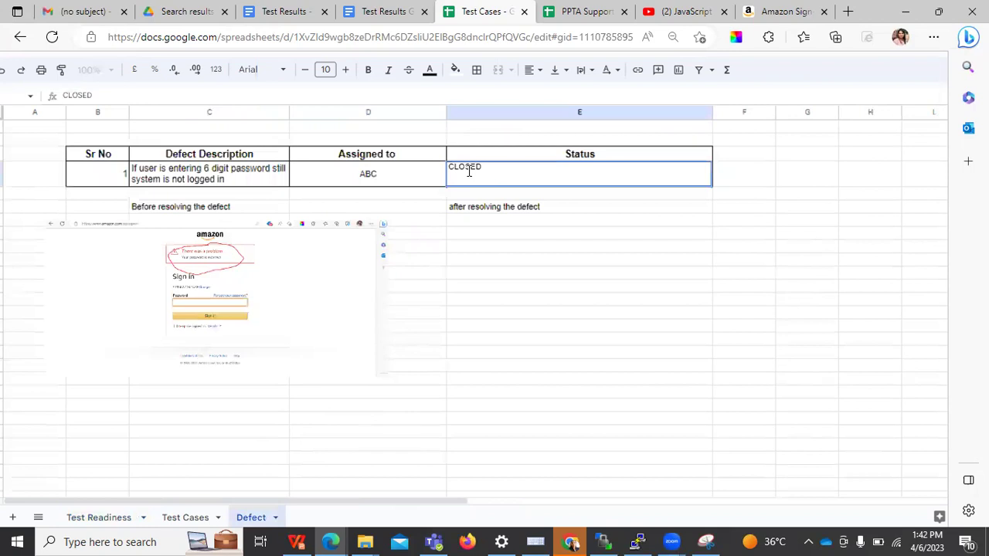
click(462, 314)
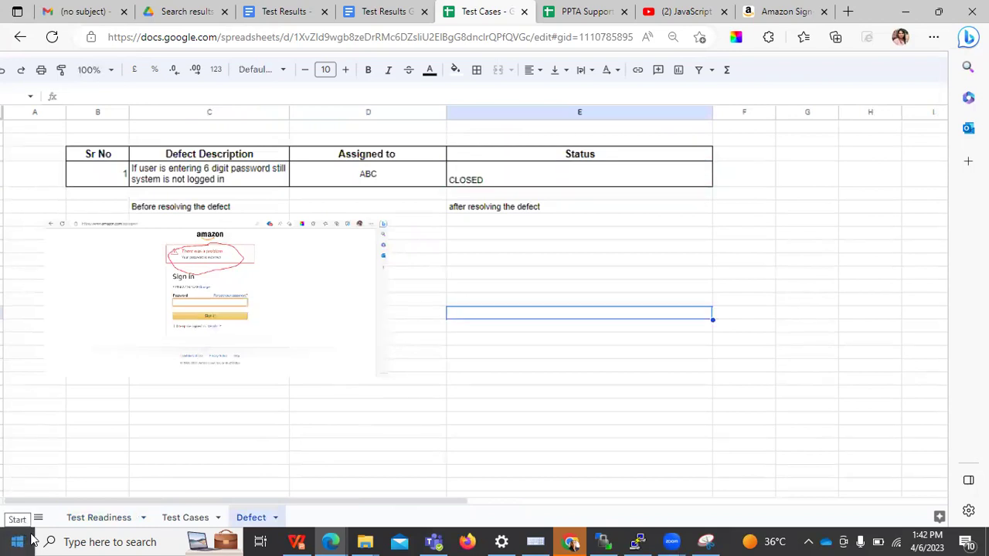
click(97, 521)
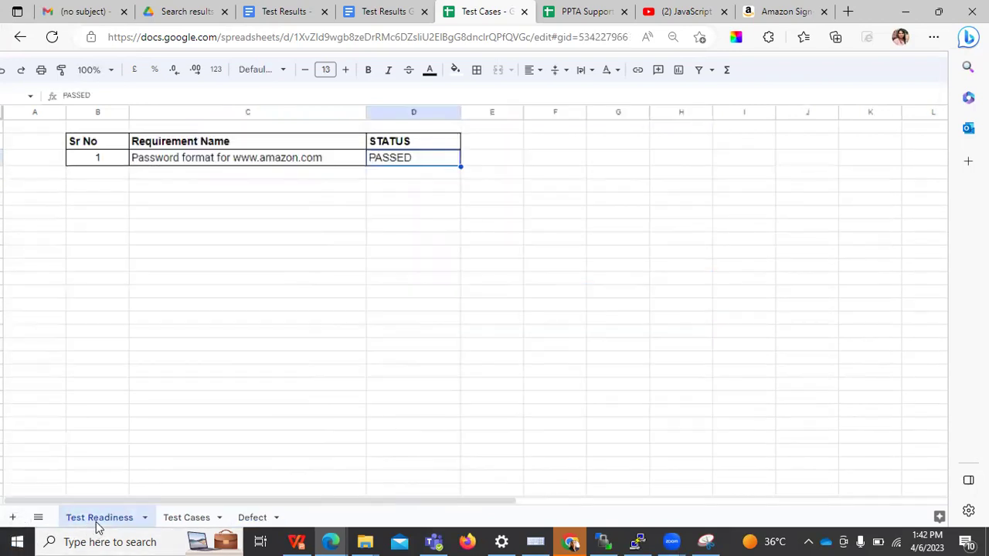
click(348, 284)
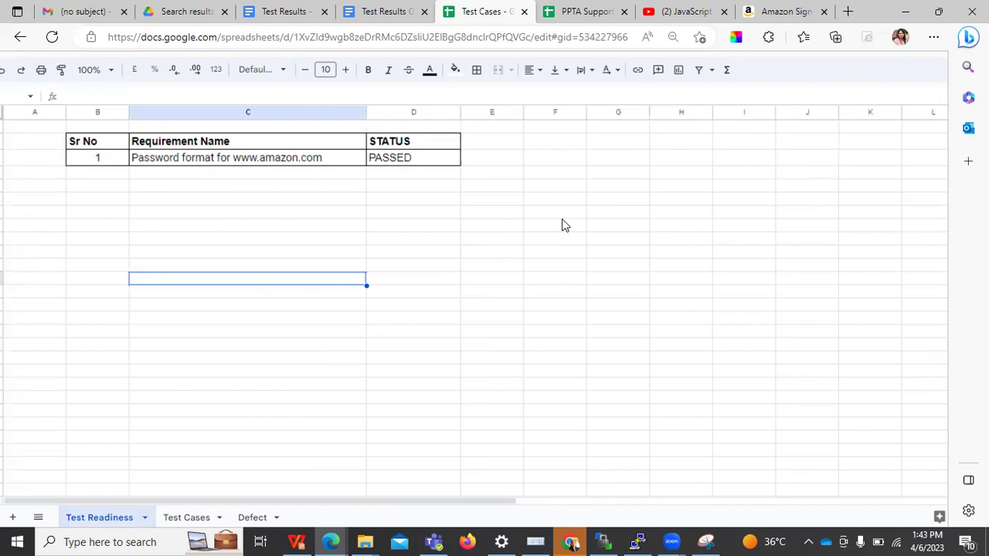
click(297, 542)
Present MANUAL TESTING_1.pptx as a slide show from slide 39, 'Types of Testing'
click(65, 439)
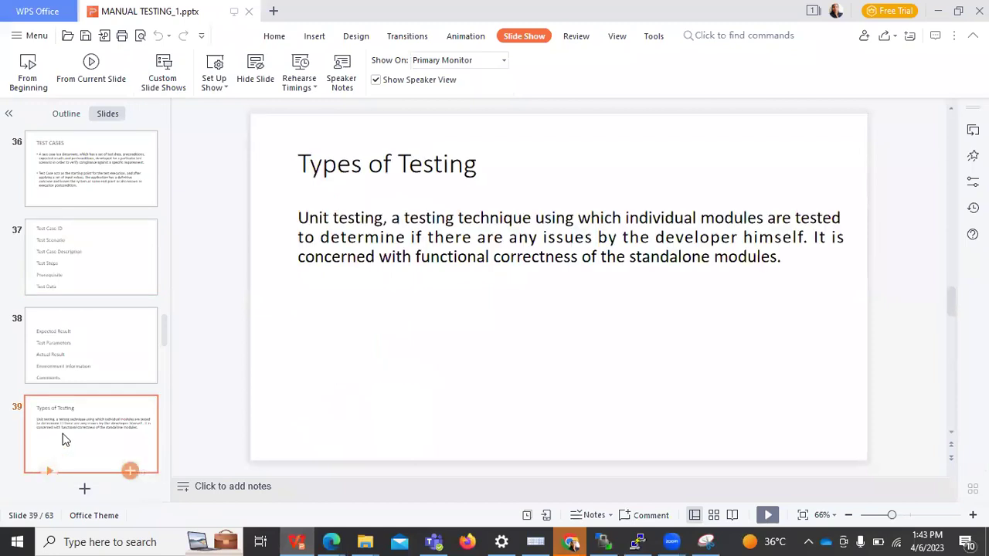
key(Down)
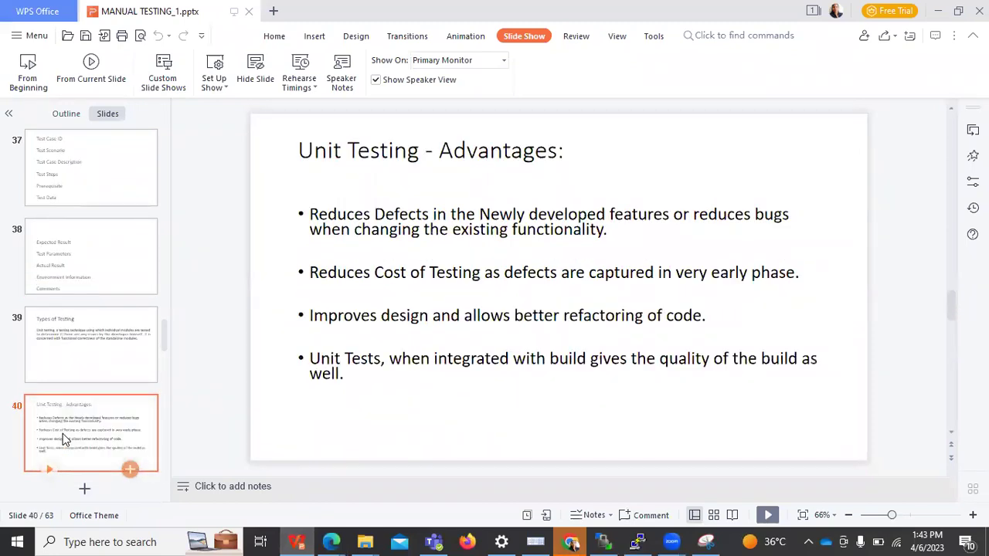
key(Up)
key(Up)
key(Down)
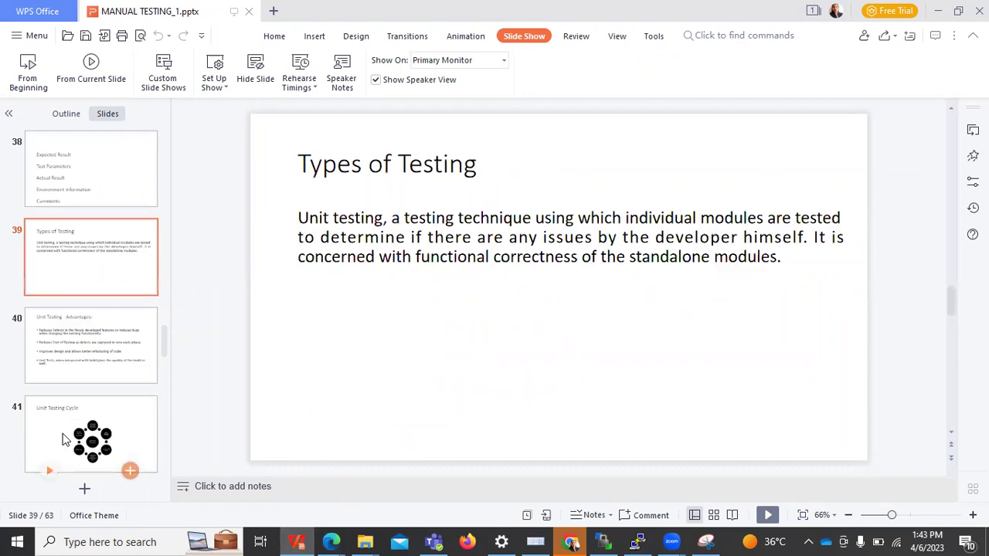
click(90, 68)
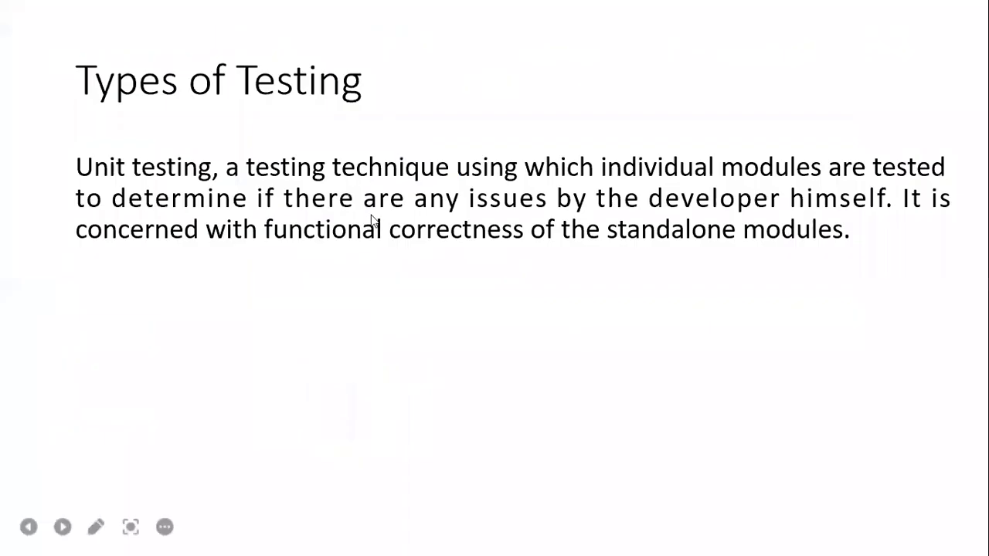